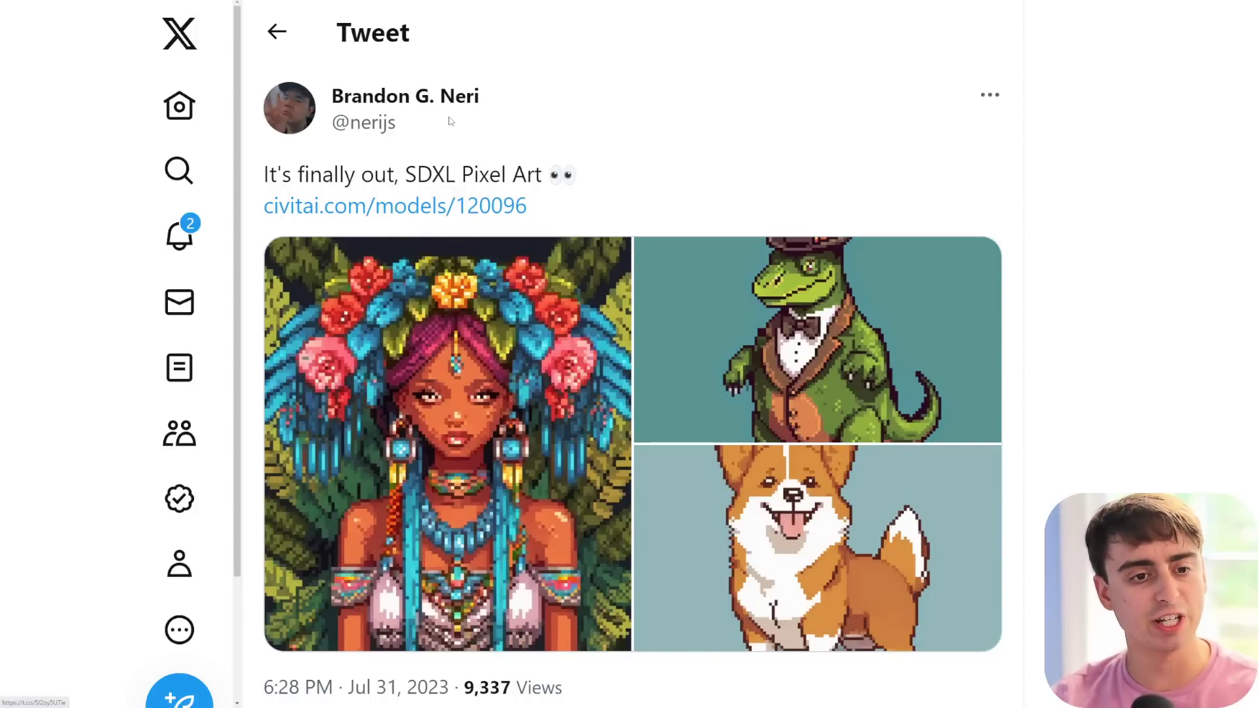
- Open the images attached to the SDXL Pixel Art post and view them one after another
{"action": "scroll", "coordinate": [578, 296], "scroll_direction": "down", "scroll_amount": 2}
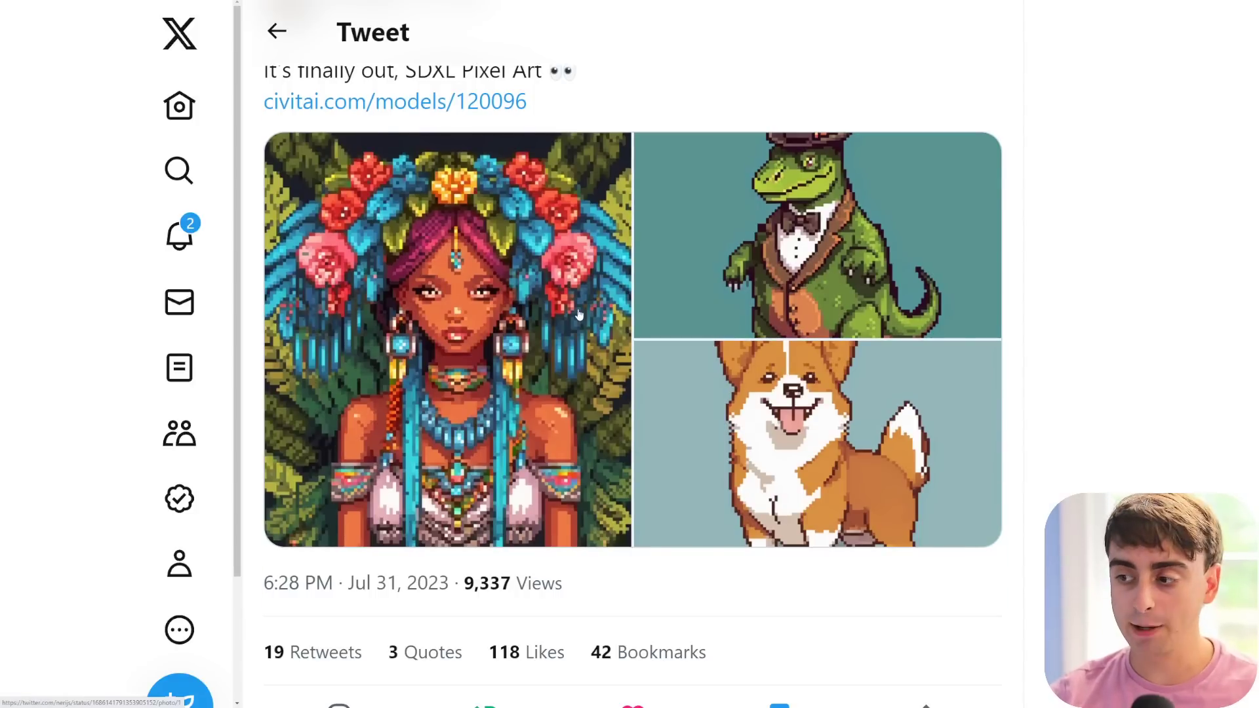
{"action": "scroll", "coordinate": [570, 323], "scroll_direction": "up", "scroll_amount": 1}
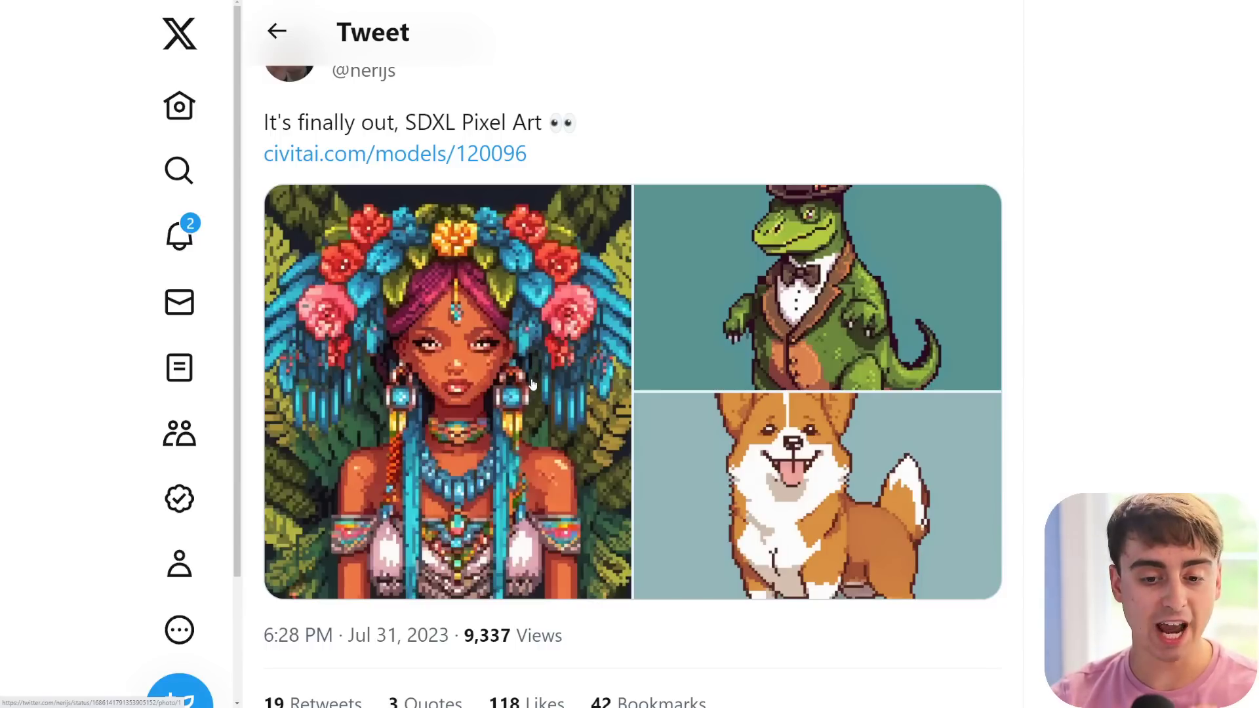
{"action": "left_click", "coordinate": [534, 407]}
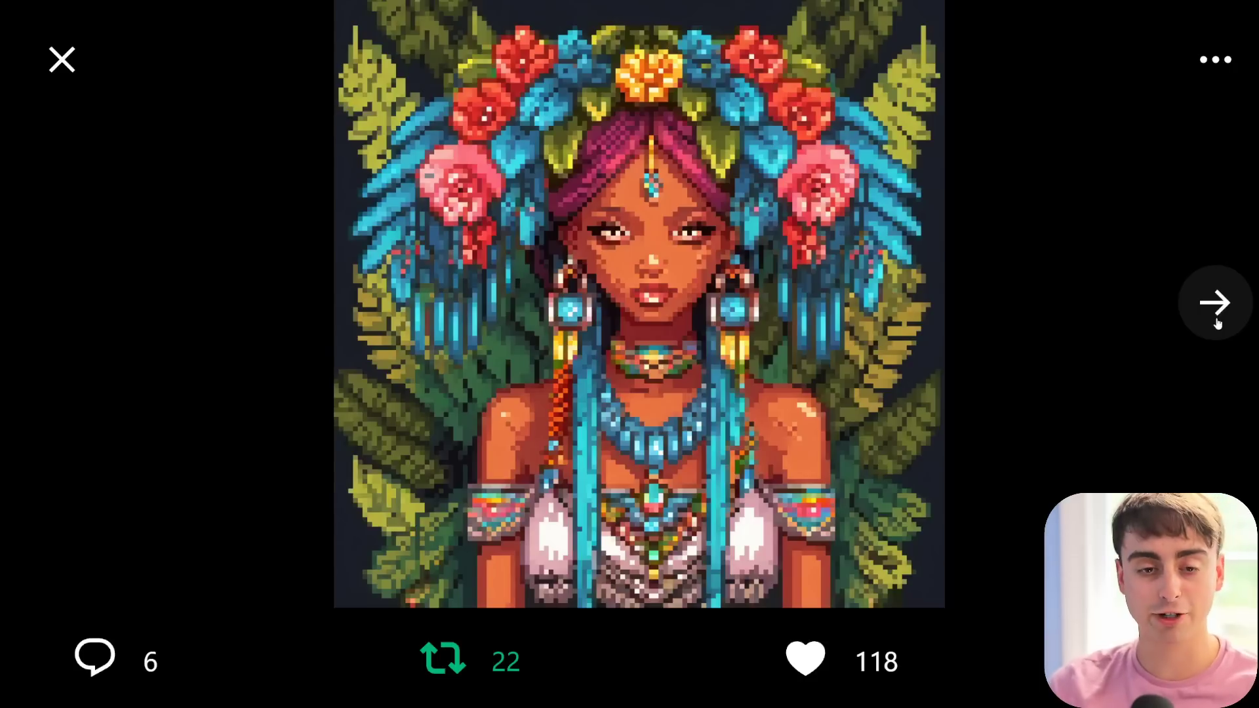
{"action": "left_click", "coordinate": [1215, 303]}
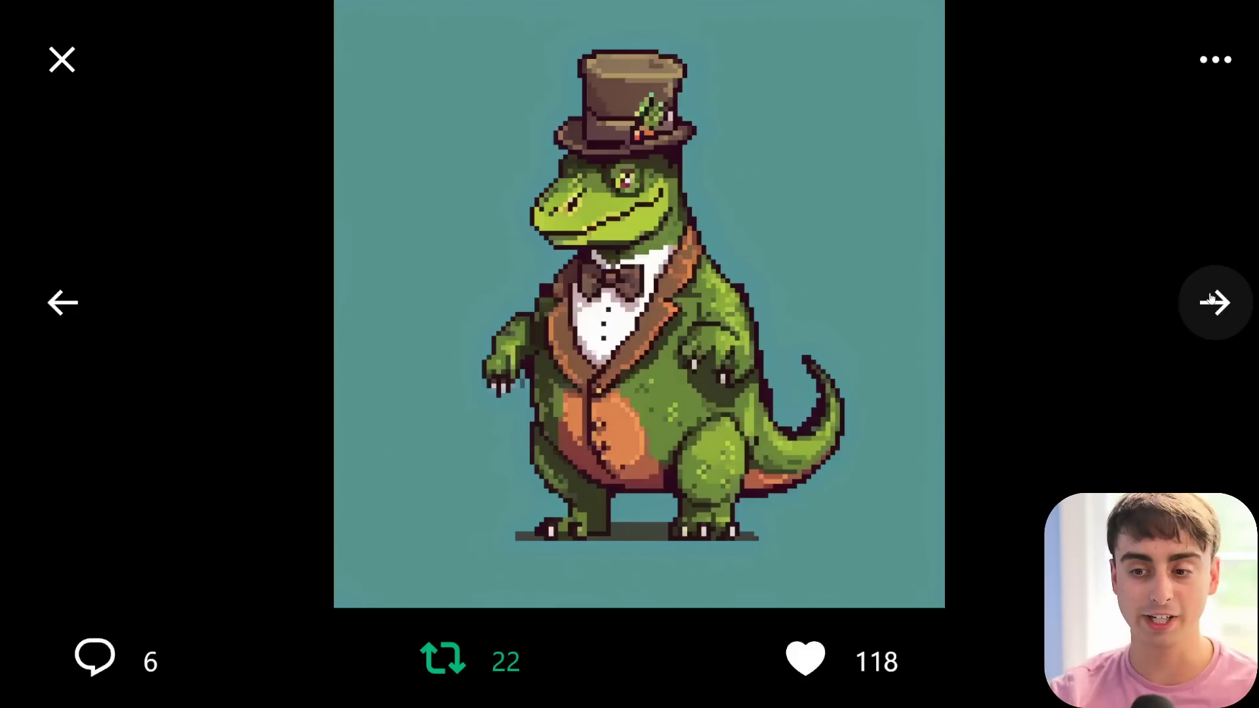
{"action": "left_click", "coordinate": [1212, 300]}
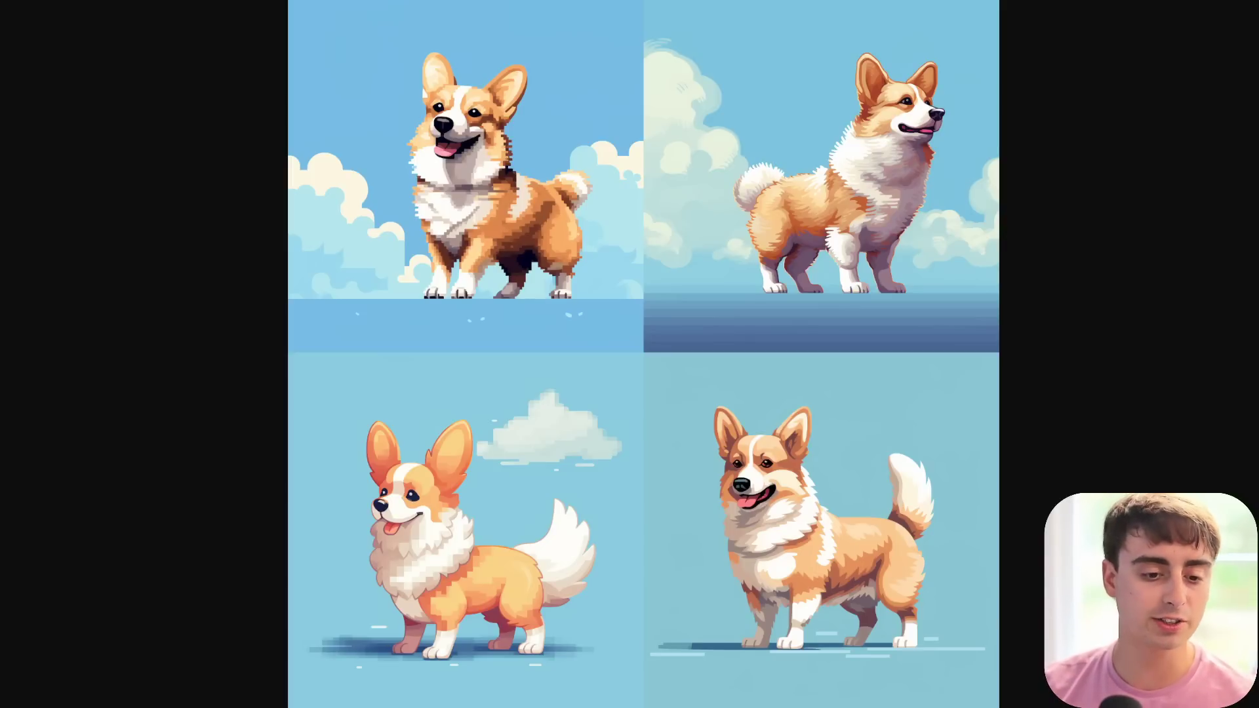
- Examine the pixel detail of the four corgi images at enlarged size, then return to the full view
{"action": "scroll", "coordinate": [497, 310], "scroll_direction": "up", "scroll_amount": 5}
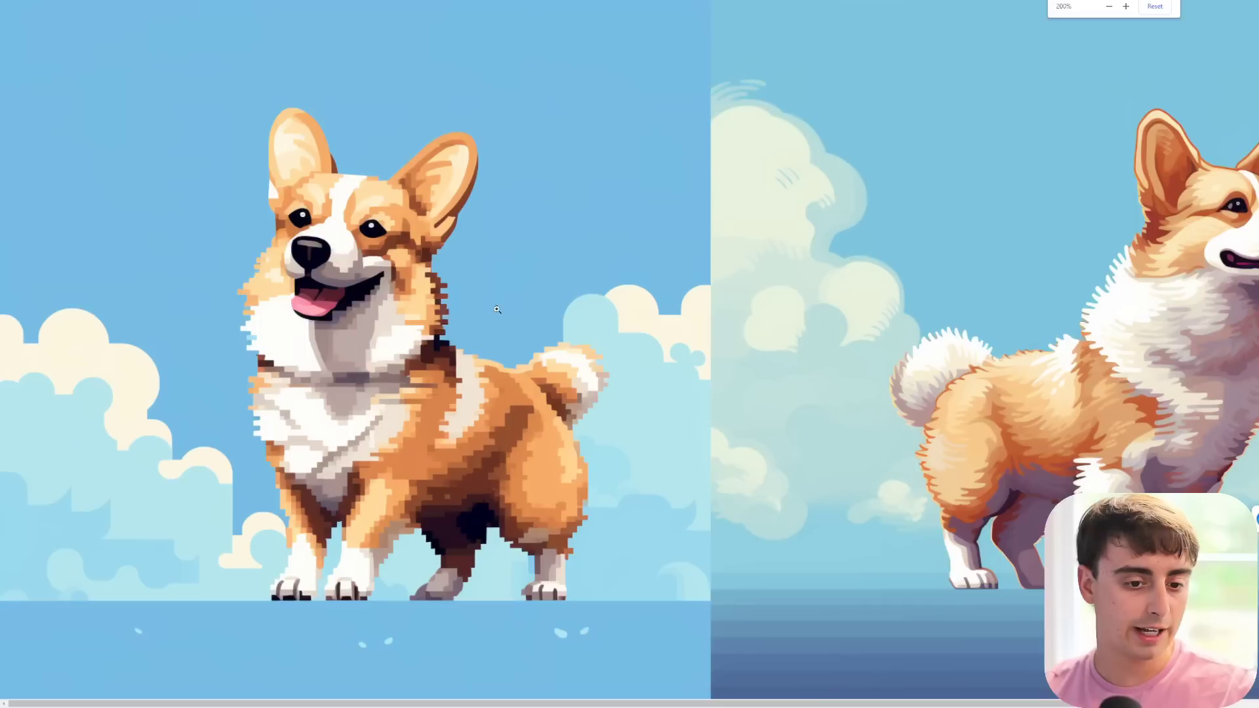
{"action": "scroll", "coordinate": [498, 309], "scroll_direction": "down", "scroll_amount": 1}
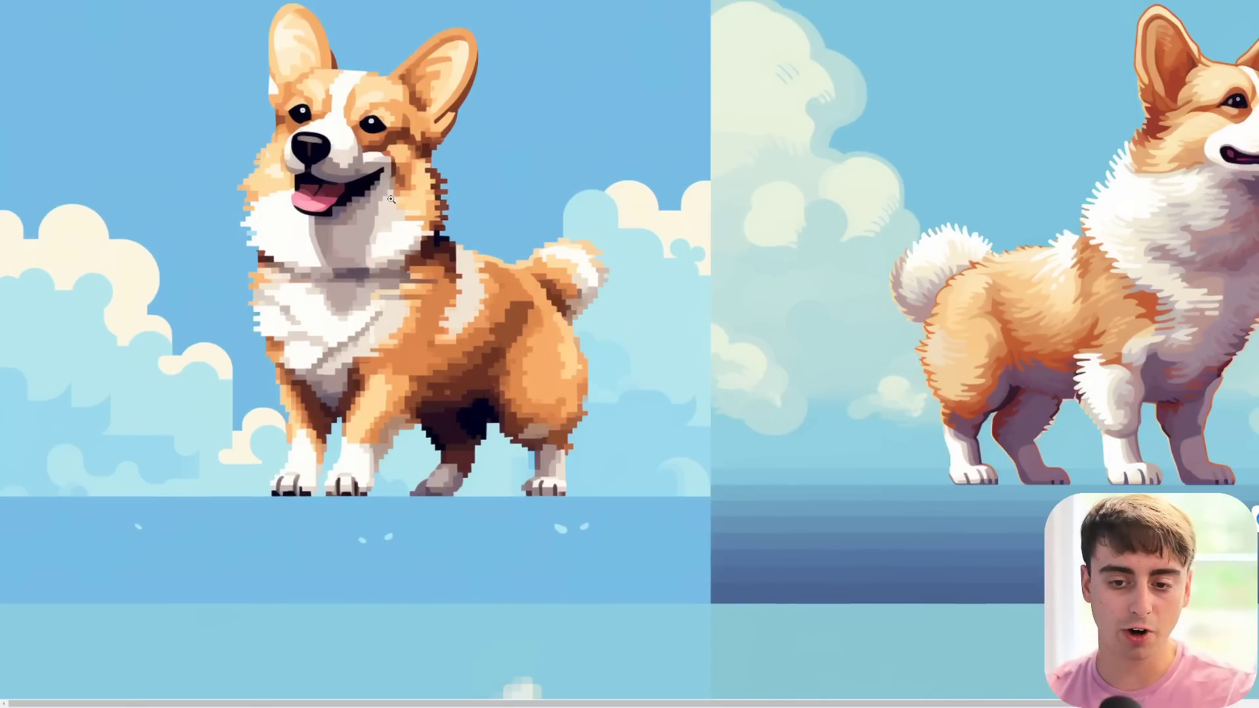
{"action": "scroll", "coordinate": [391, 199], "scroll_direction": "down", "scroll_amount": 6}
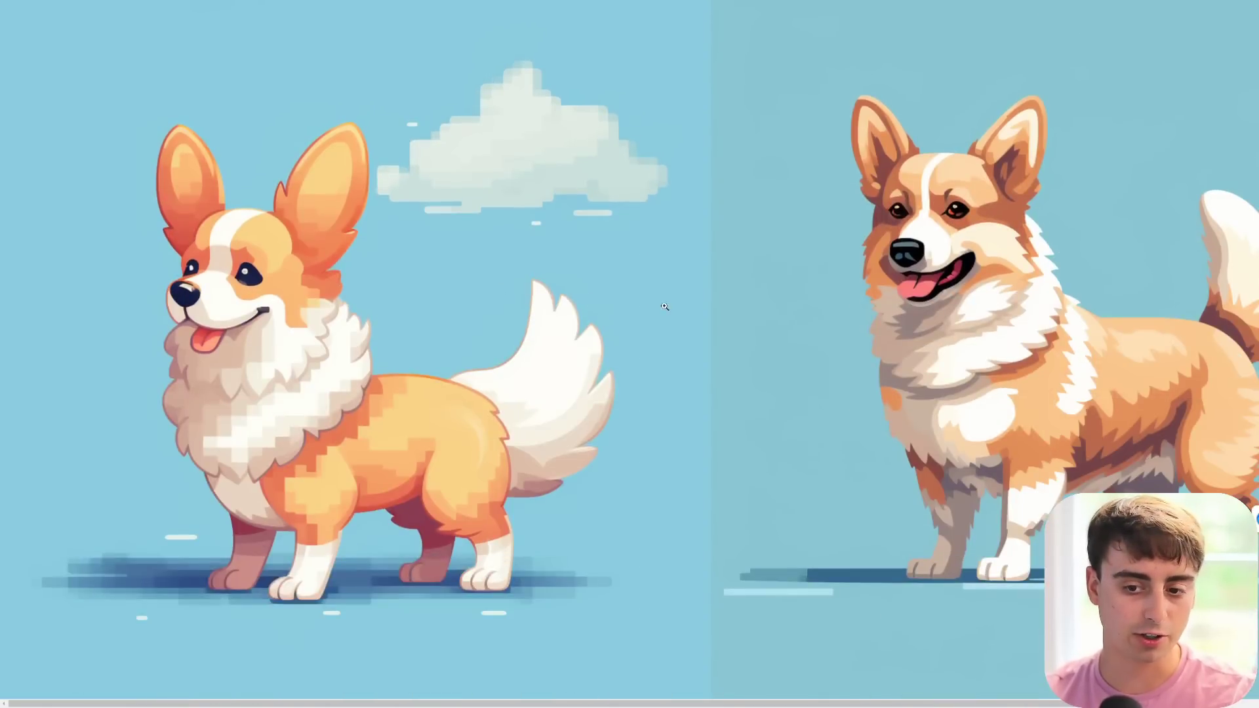
{"action": "scroll", "coordinate": [735, 373], "scroll_direction": "down", "scroll_amount": 6}
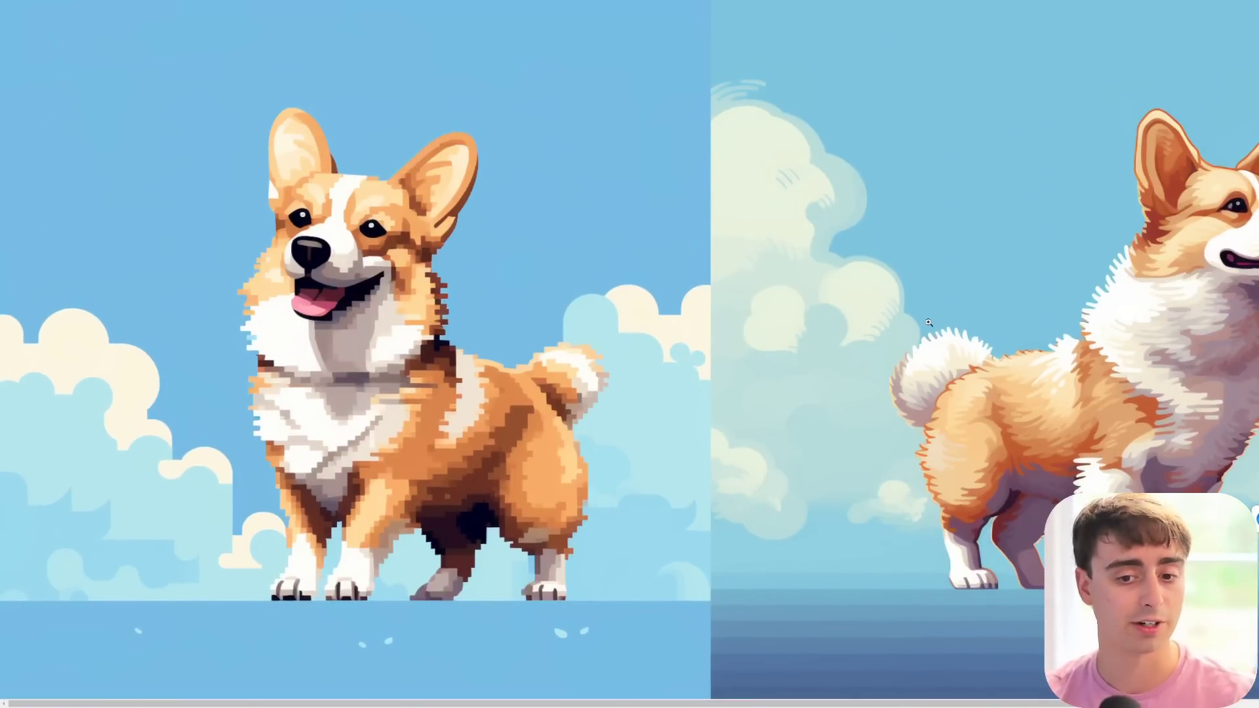
{"action": "left_click", "coordinate": [929, 323]}
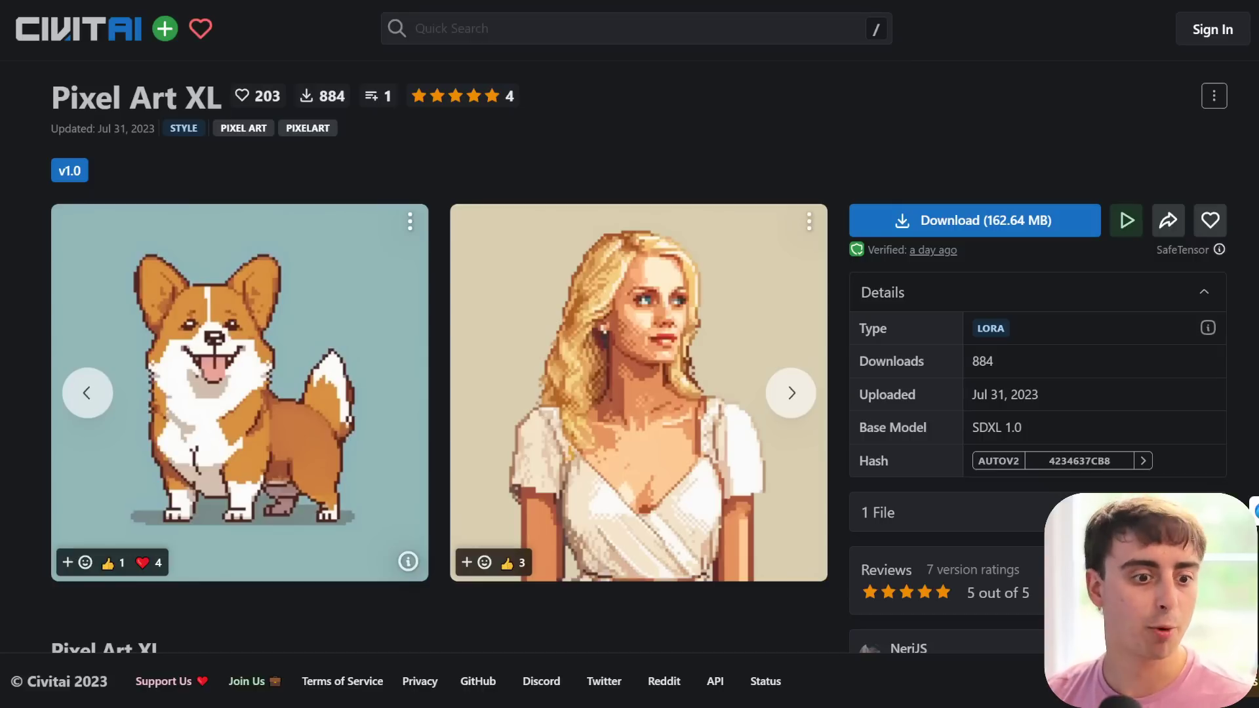
- Read the Pixel Art XL model page's description, usage notes and discussion on Civitai
{"action": "scroll", "coordinate": [629, 354], "scroll_direction": "down", "scroll_amount": 6}
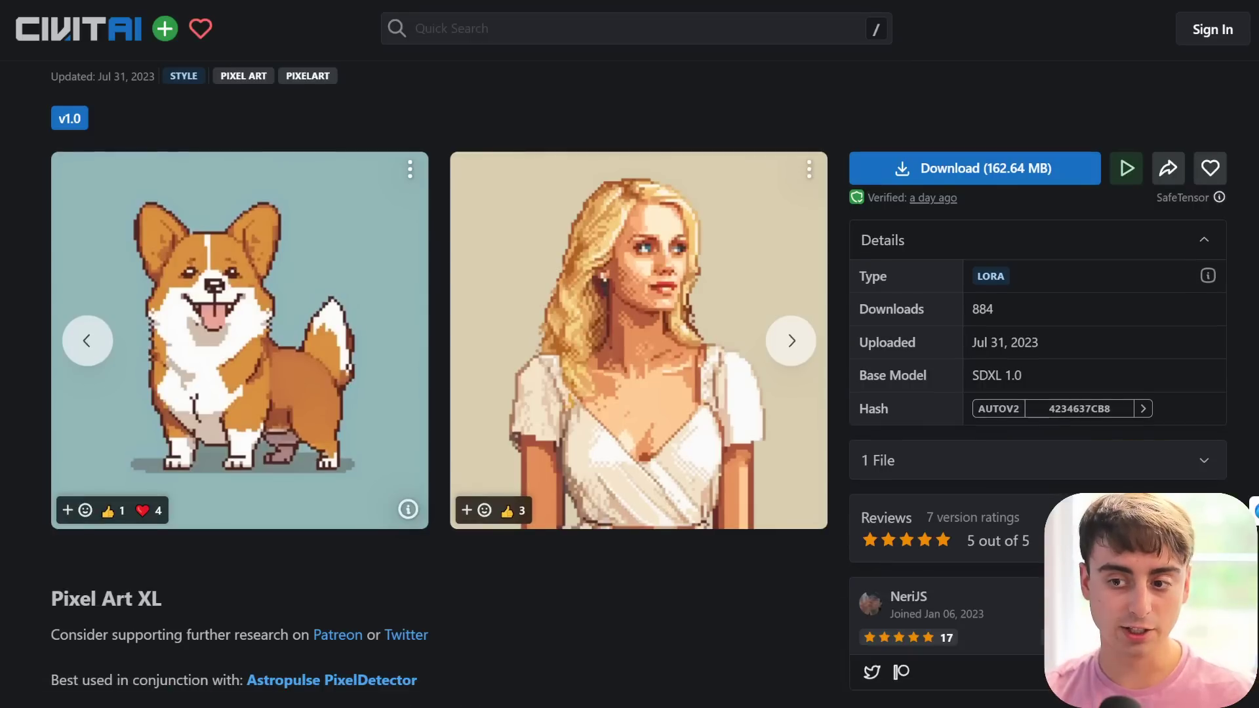
{"action": "scroll", "coordinate": [791, 389], "scroll_direction": "down", "scroll_amount": 4}
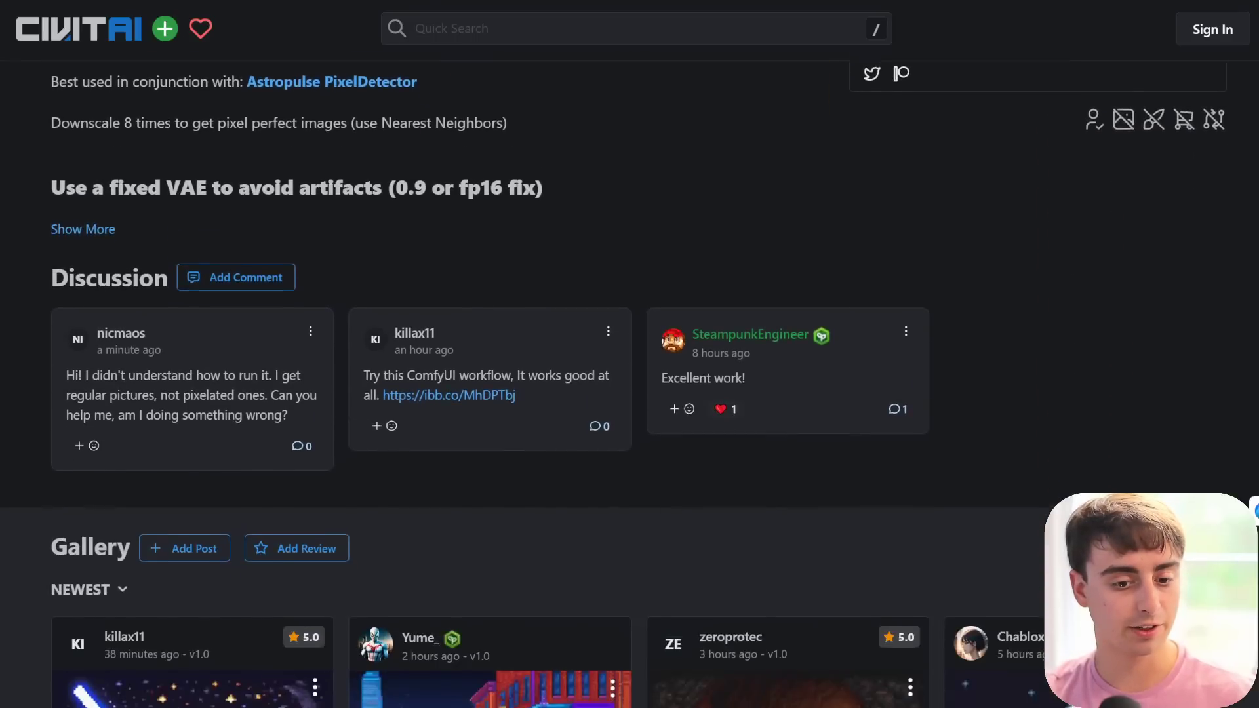
{"action": "scroll", "coordinate": [791, 390], "scroll_direction": "up", "scroll_amount": 10}
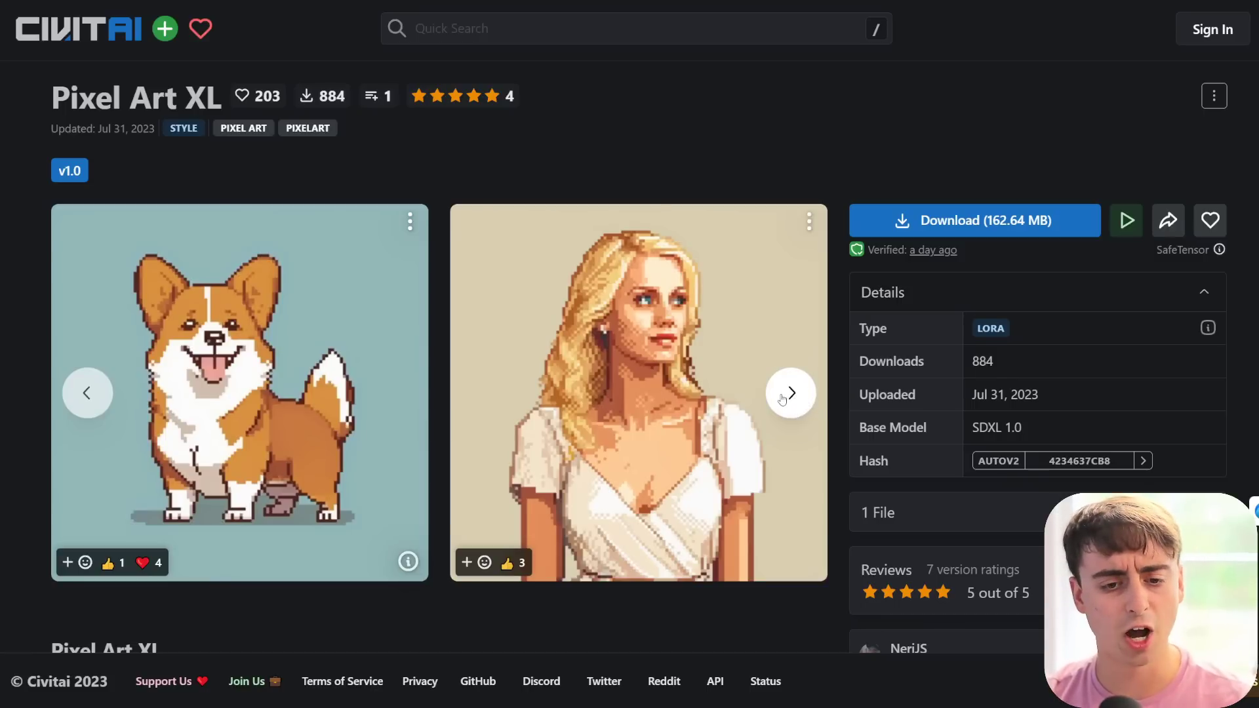
- Browse through the sample images in the Pixel Art XL model's image carousel
{"action": "left_click", "coordinate": [782, 398]}
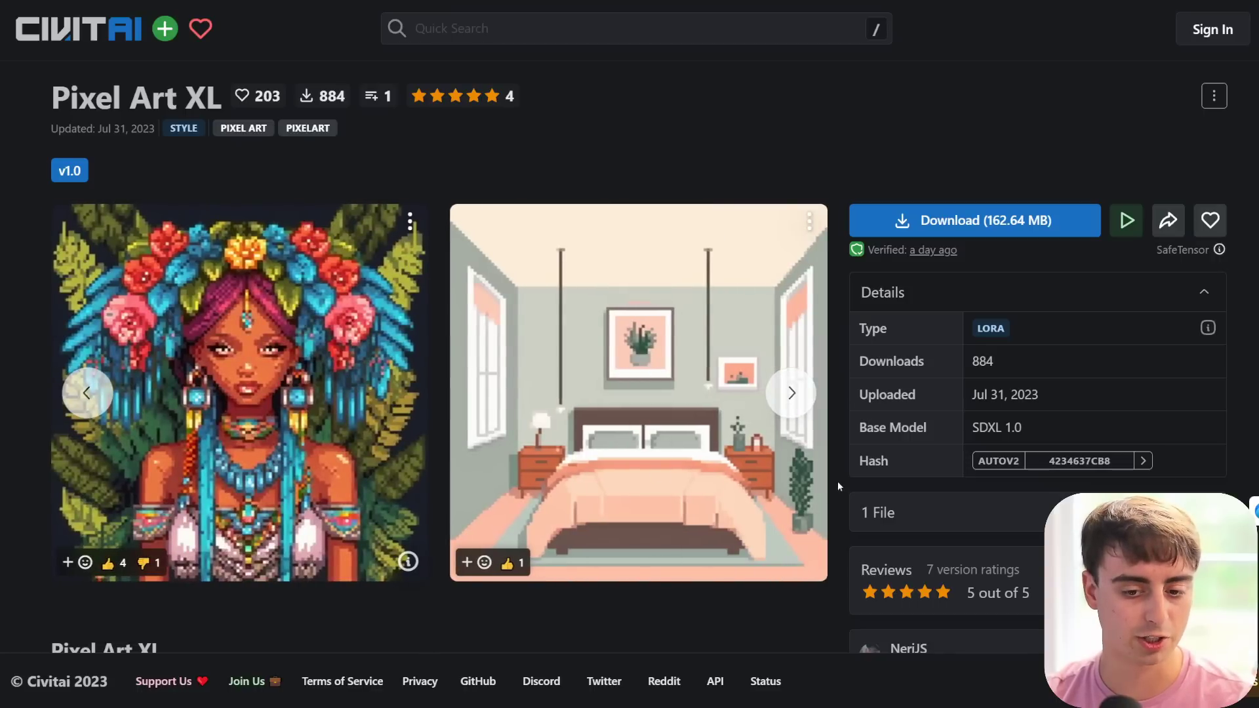
{"action": "left_click", "coordinate": [808, 404]}
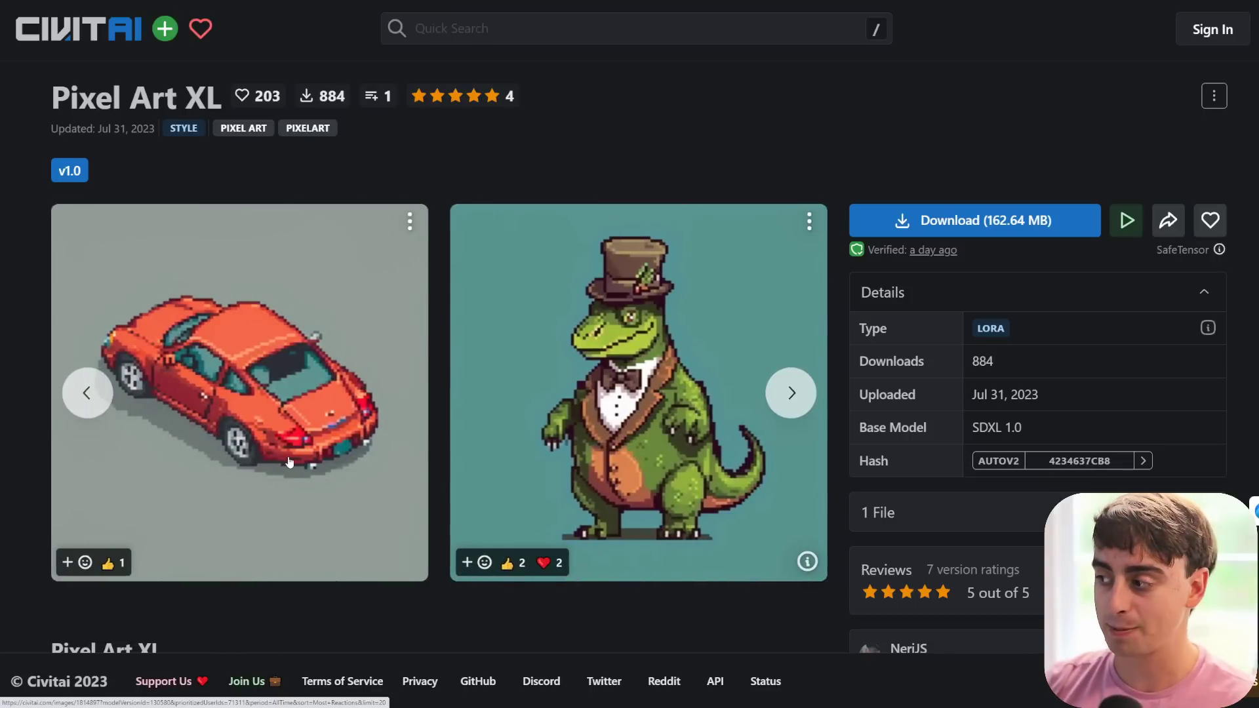
{"action": "left_click_drag", "start_coordinate": [289, 463], "coordinate": [150, 377]}
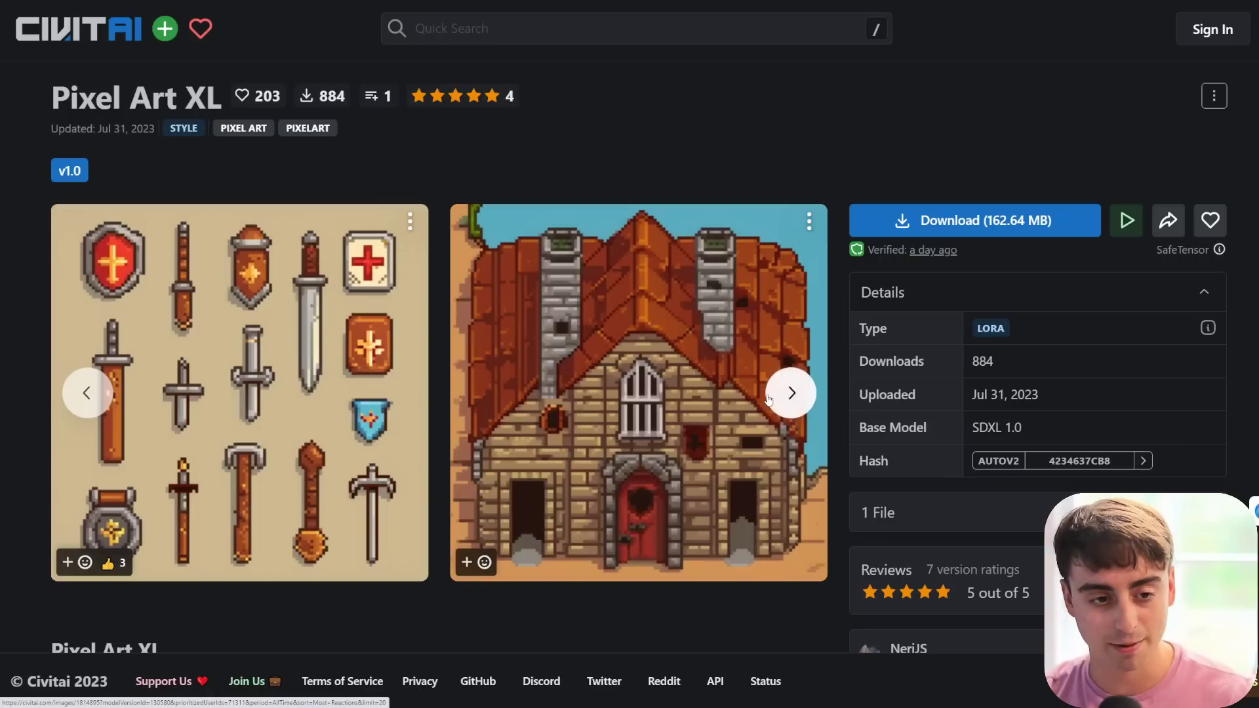
{"action": "left_click", "coordinate": [791, 392]}
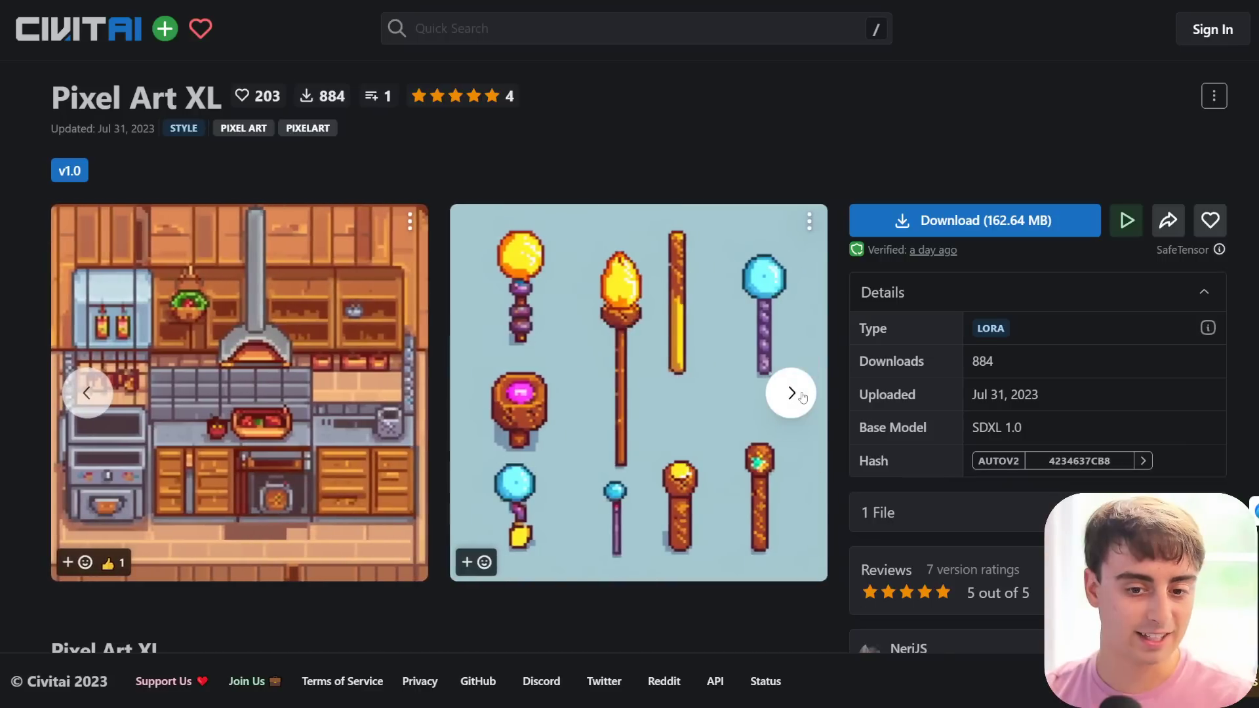
{"action": "left_click", "coordinate": [792, 393]}
{"action": "left_click", "coordinate": [792, 393]}
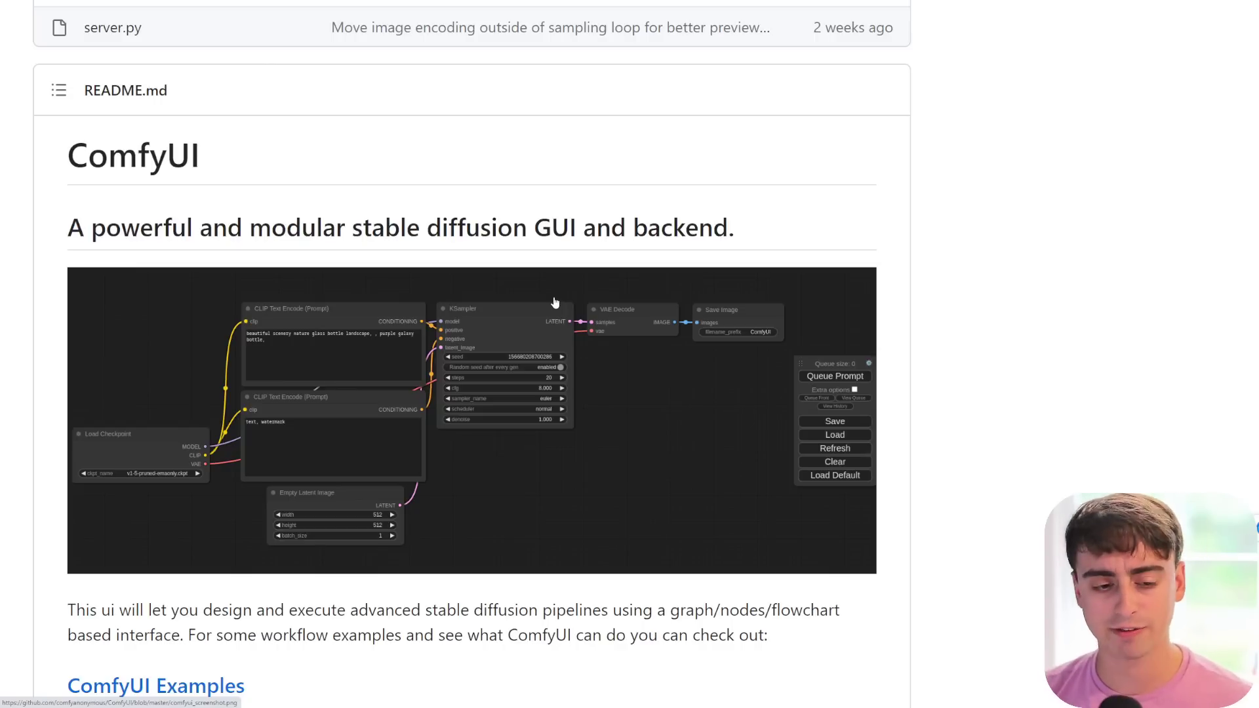
- Look over the ComfyUI README's overview and feature list on GitHub, and open its Installing ComfyUI section
{"action": "scroll", "coordinate": [555, 302], "scroll_direction": "down", "scroll_amount": 10}
{"action": "scroll", "coordinate": [364, 485], "scroll_direction": "up", "scroll_amount": 5}
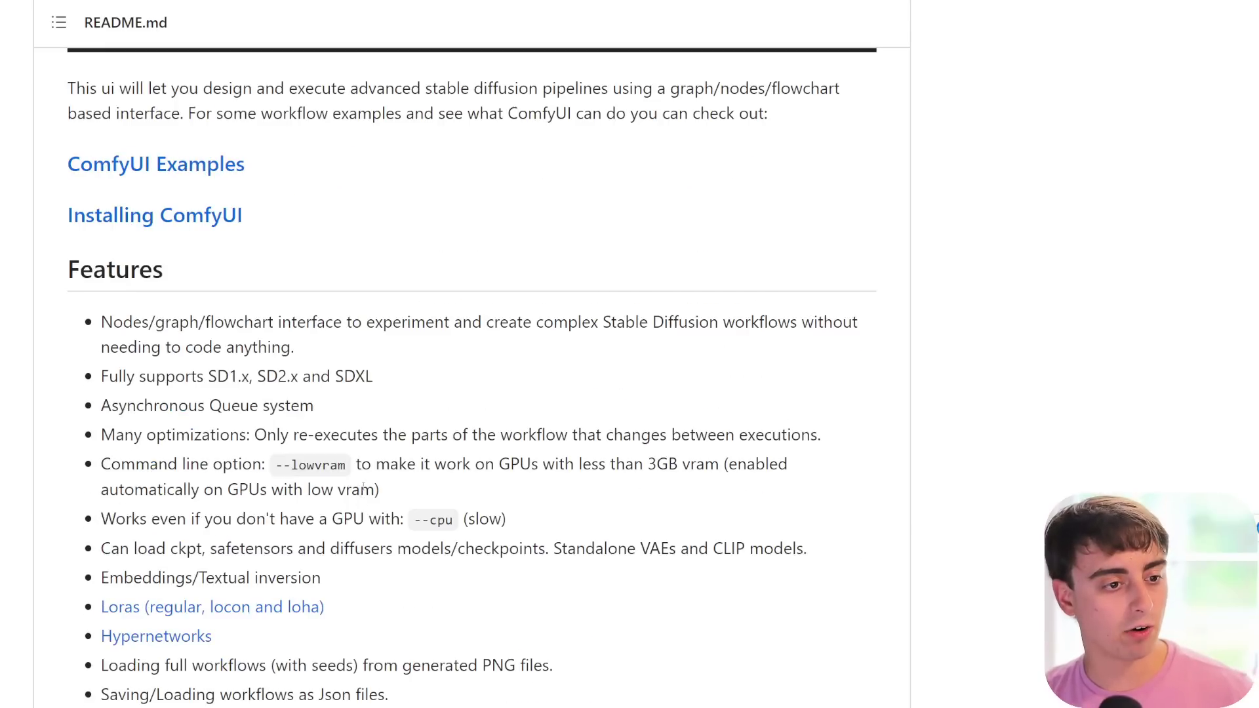
{"action": "scroll", "coordinate": [364, 485], "scroll_direction": "up", "scroll_amount": 4}
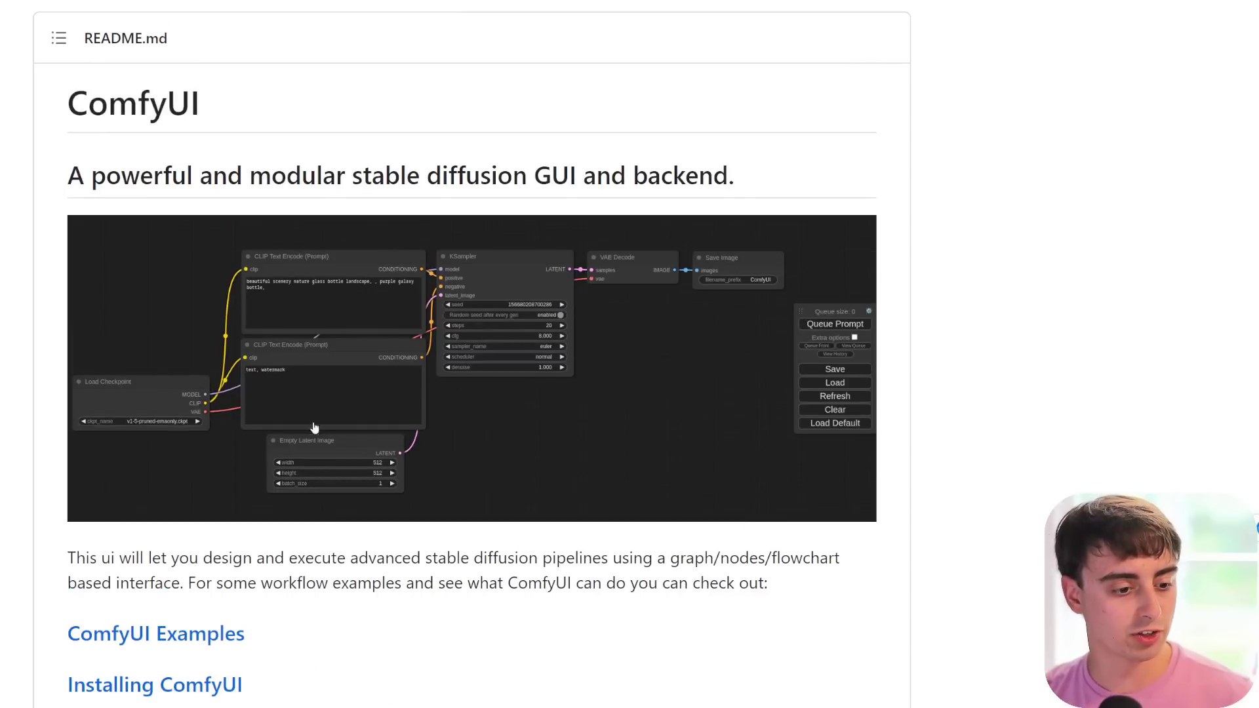
{"action": "scroll", "coordinate": [315, 427], "scroll_direction": "down", "scroll_amount": 2}
{"action": "left_click", "coordinate": [215, 579]}
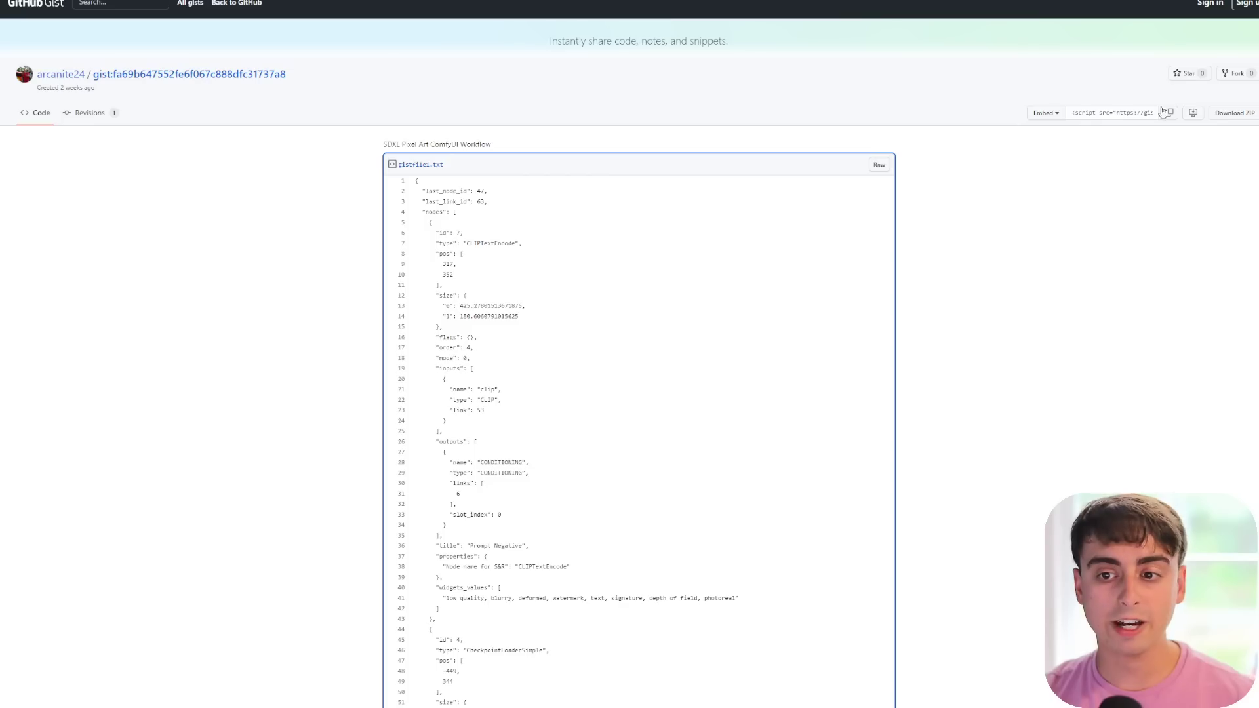
- In the ComfyUI workflow, place the Load Checkpoint node directly above the Load LoRA node
{"action": "scroll", "coordinate": [1127, 175], "scroll_direction": "up", "scroll_amount": 1}
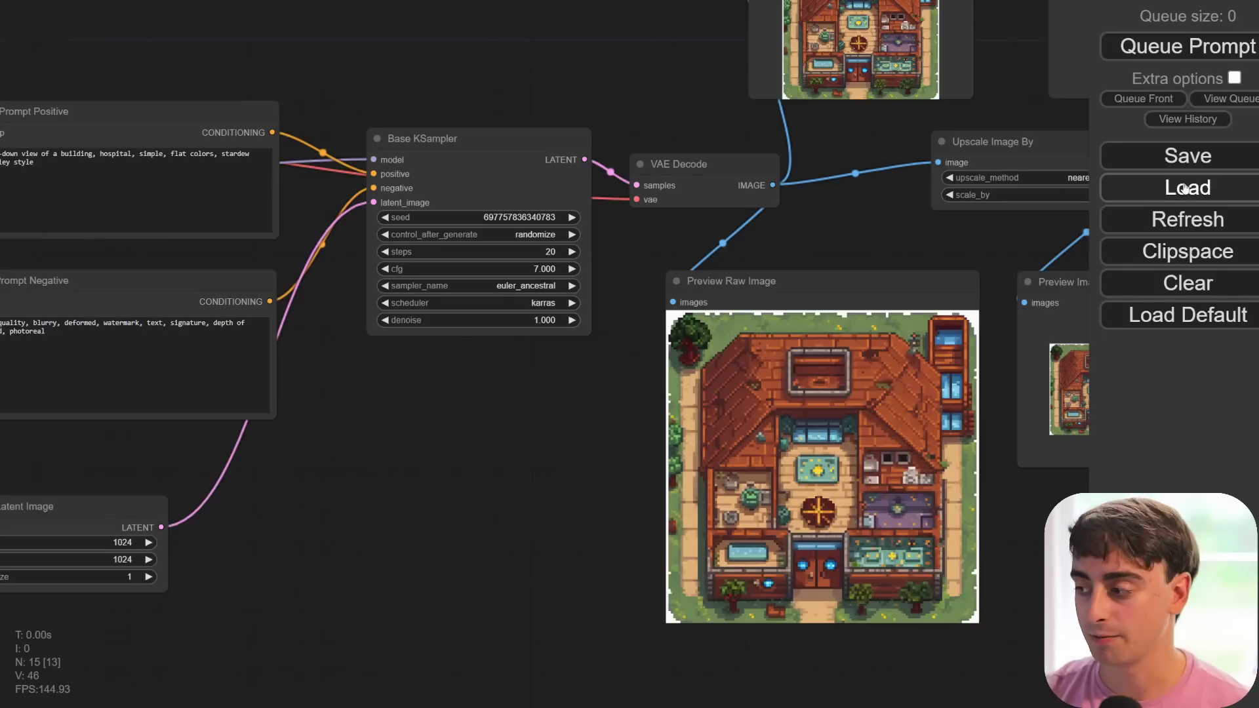
{"action": "left_click_drag", "start_coordinate": [301, 396], "coordinate": [1062, 573]}
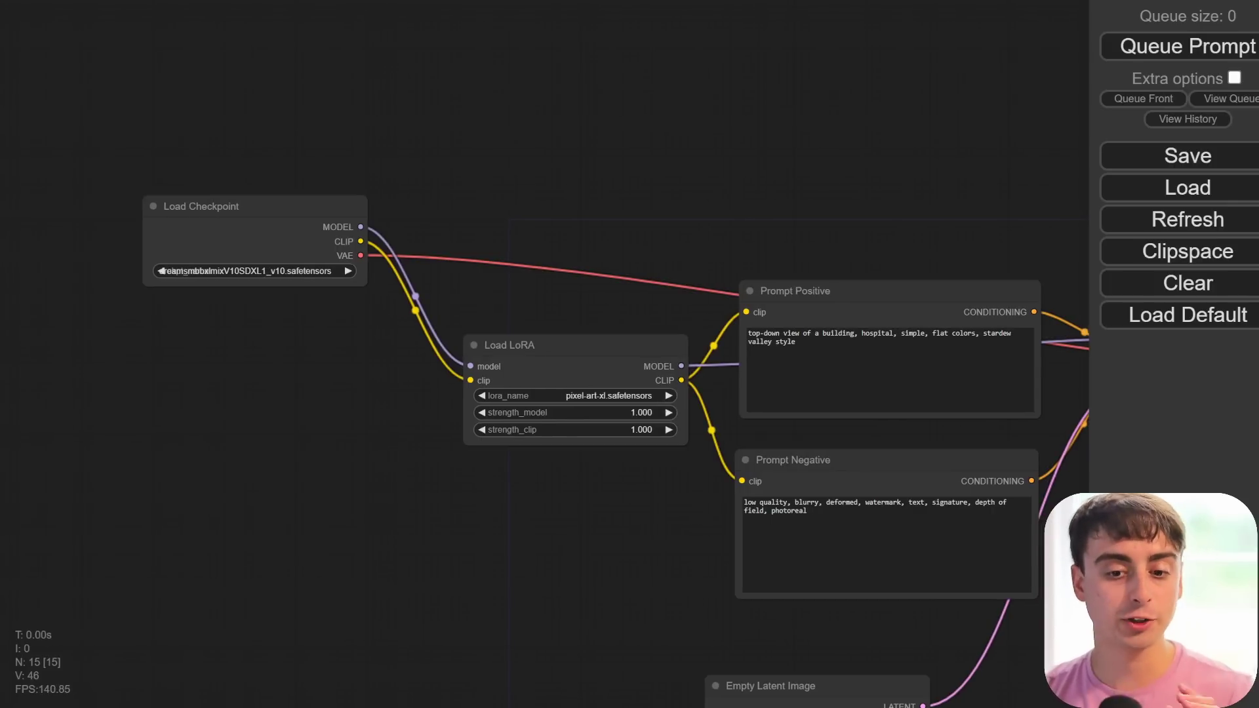
{"action": "left_click_drag", "start_coordinate": [933, 201], "coordinate": [253, 180]}
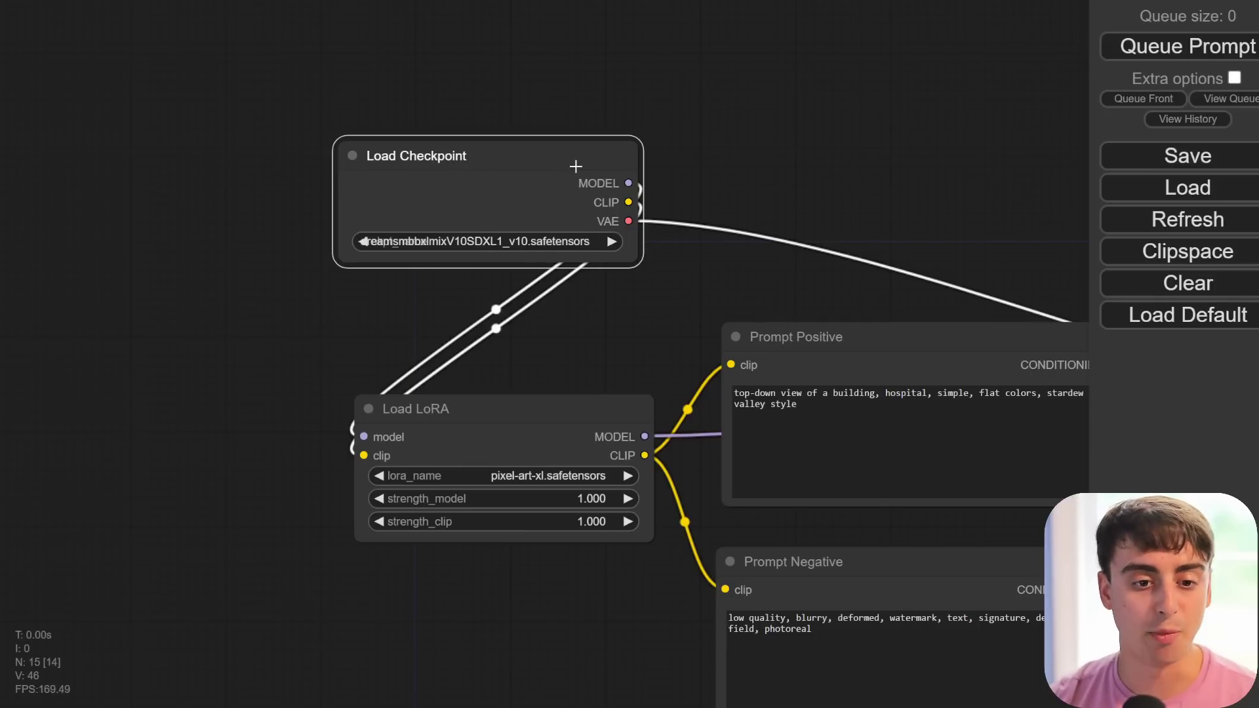
{"action": "left_click_drag", "start_coordinate": [549, 144], "coordinate": [585, 140]}
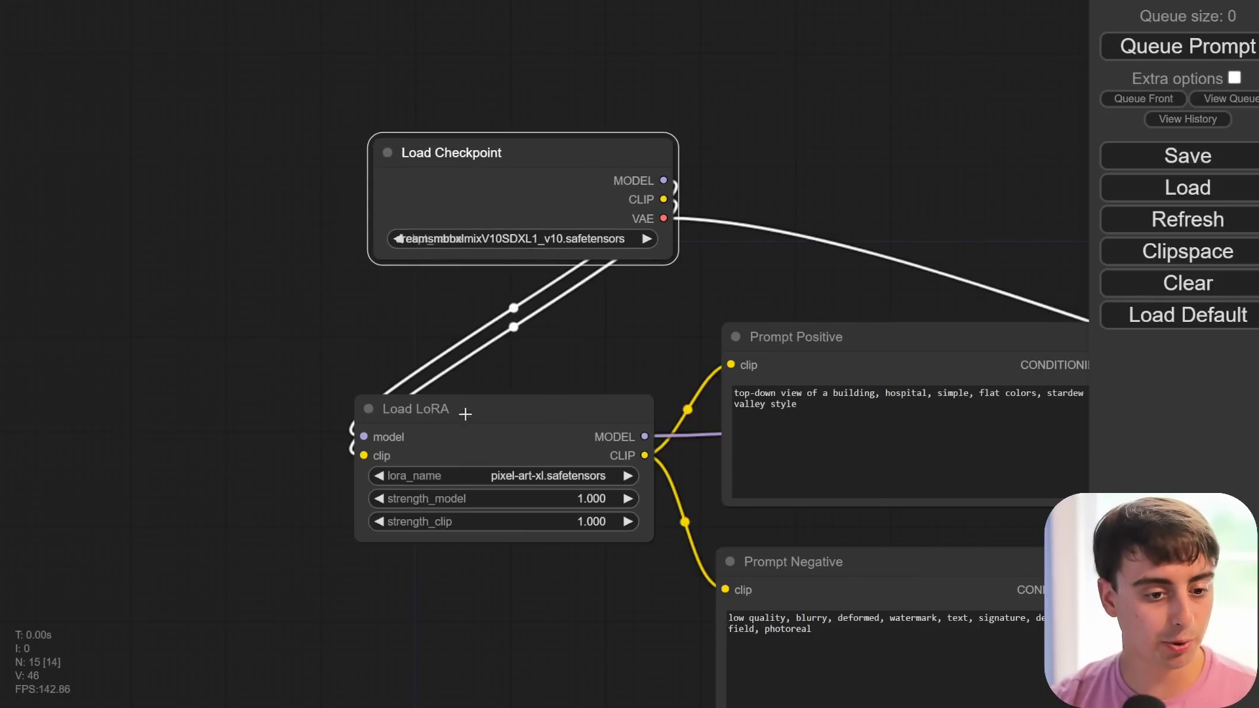
{"action": "left_click_drag", "start_coordinate": [420, 421], "coordinate": [423, 420]}
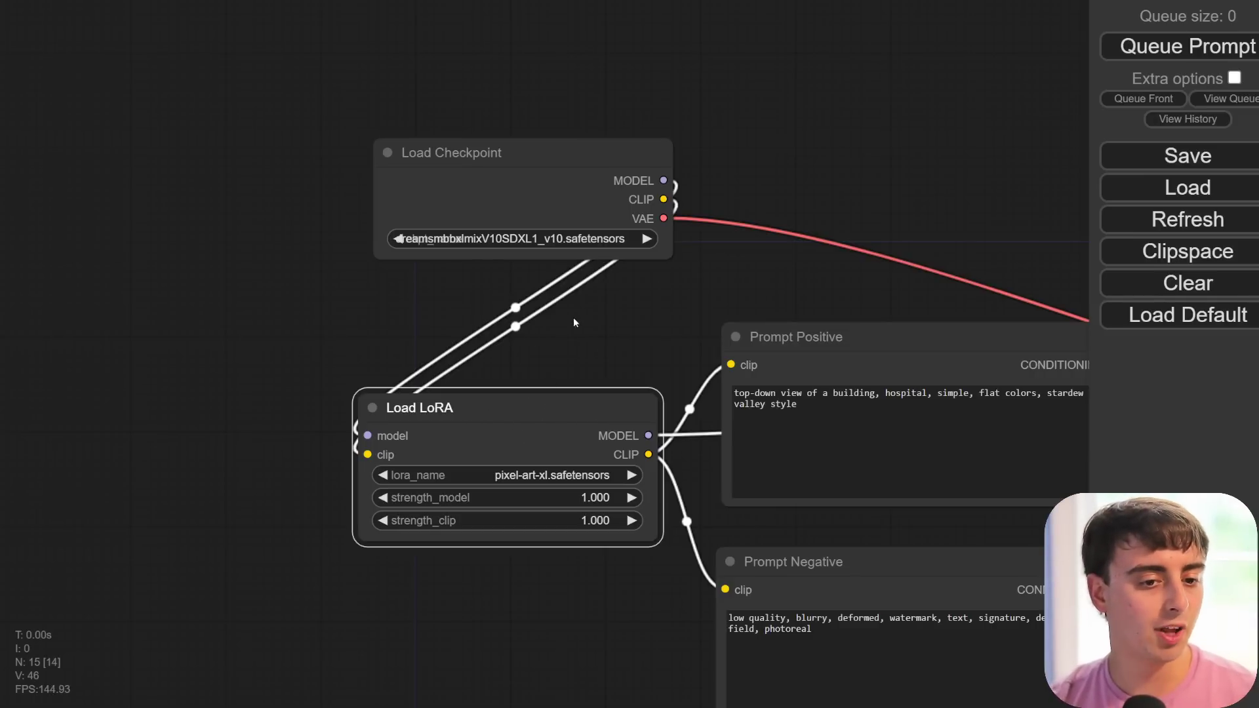
{"action": "left_click", "coordinate": [555, 198]}
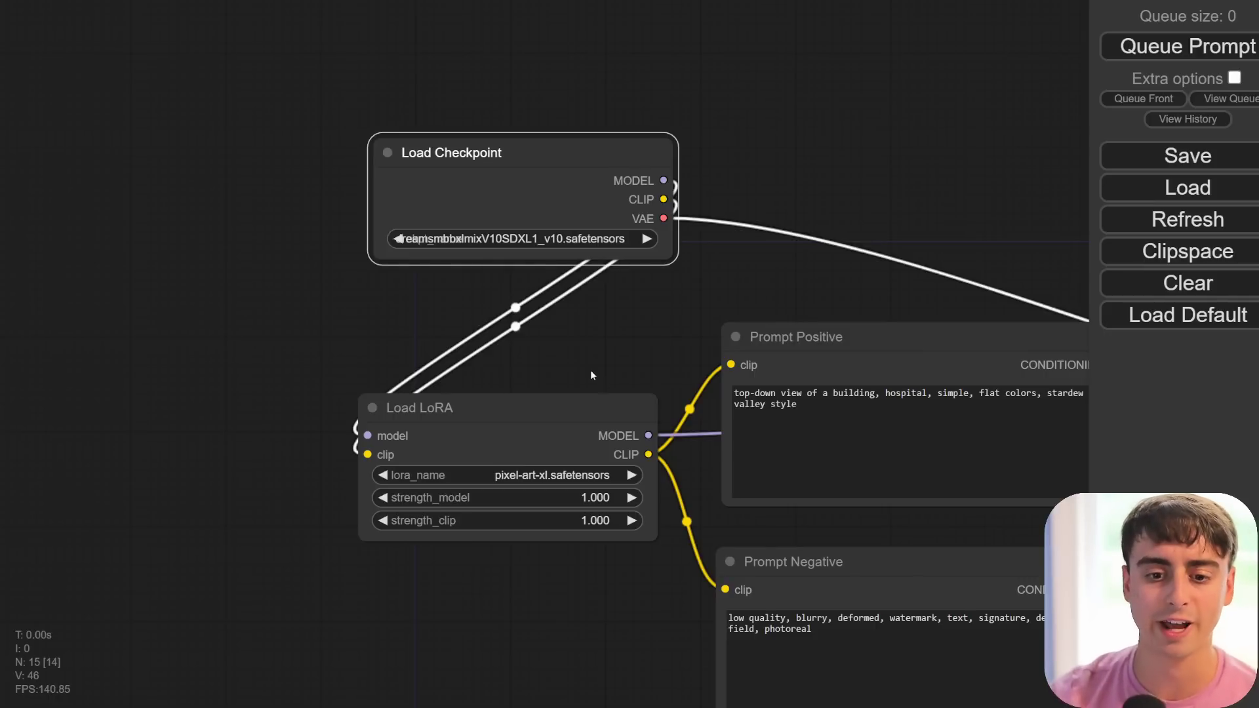
- Examine the texts in the Prompt Positive and Prompt Negative nodes
{"action": "left_click_drag", "start_coordinate": [687, 320], "coordinate": [382, 144]}
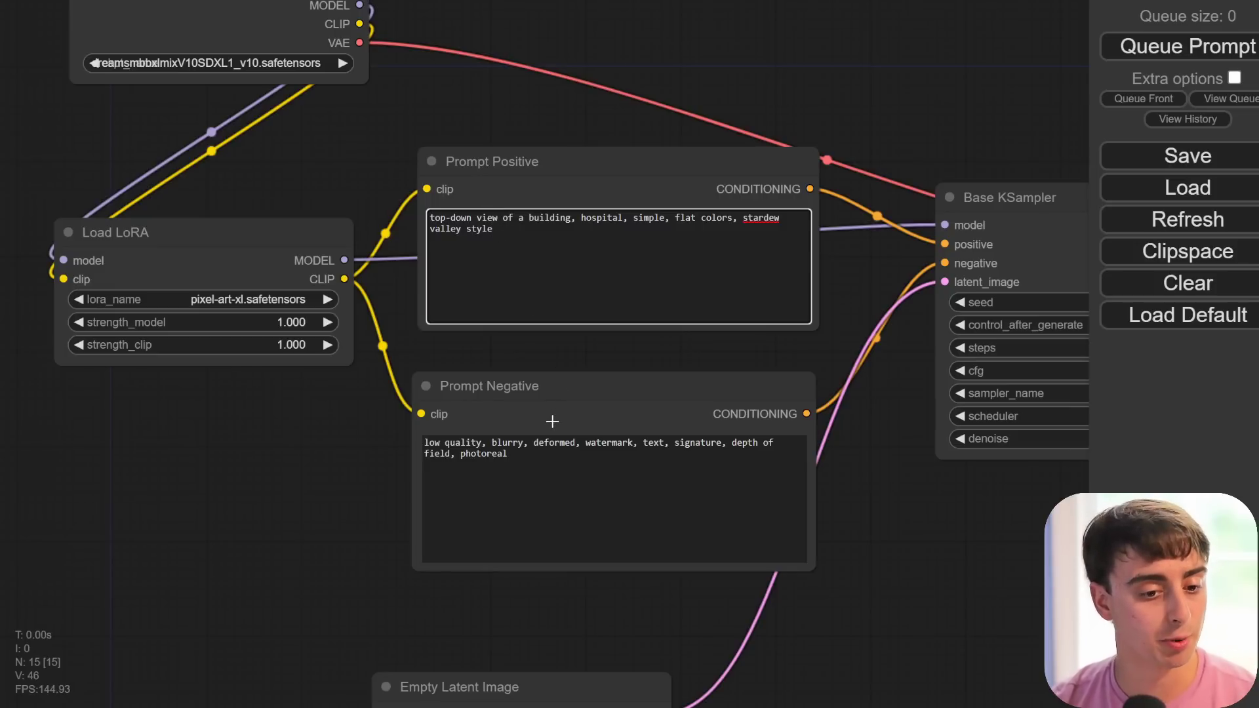
{"action": "left_click", "coordinate": [504, 434]}
{"action": "key", "text": "ctrl+a"}
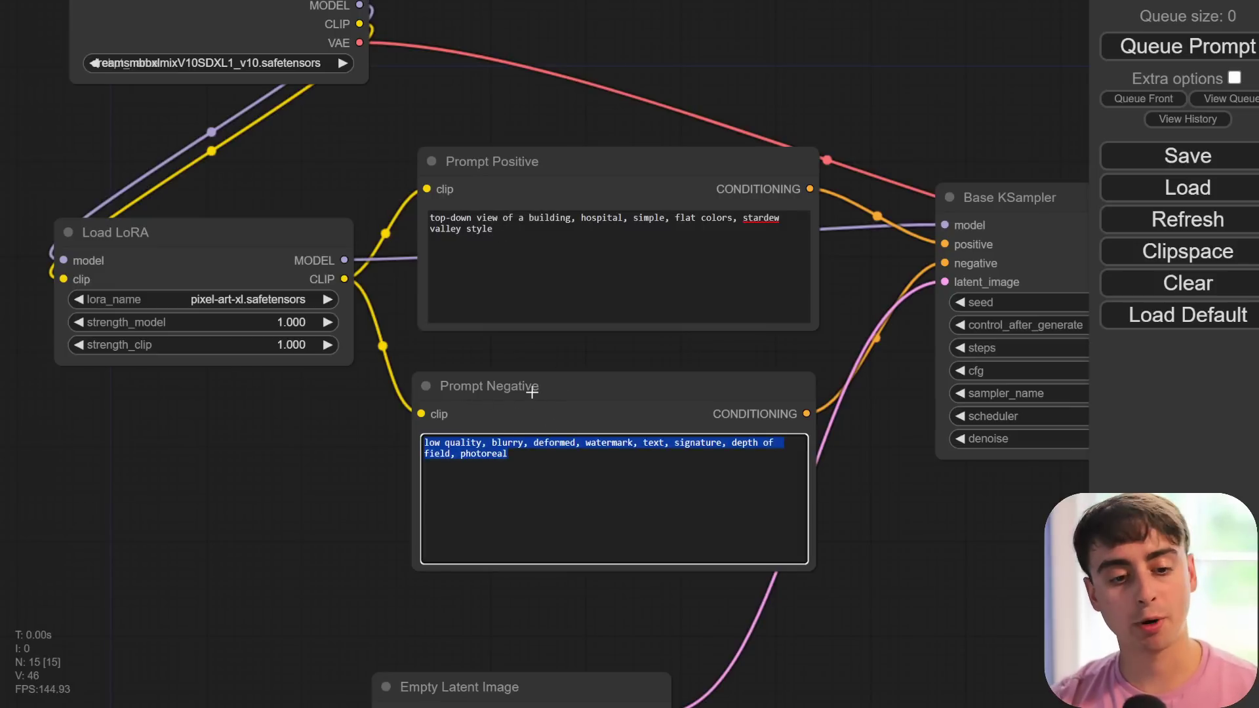
{"action": "left_click", "coordinate": [546, 471]}
{"action": "left_click", "coordinate": [524, 251]}
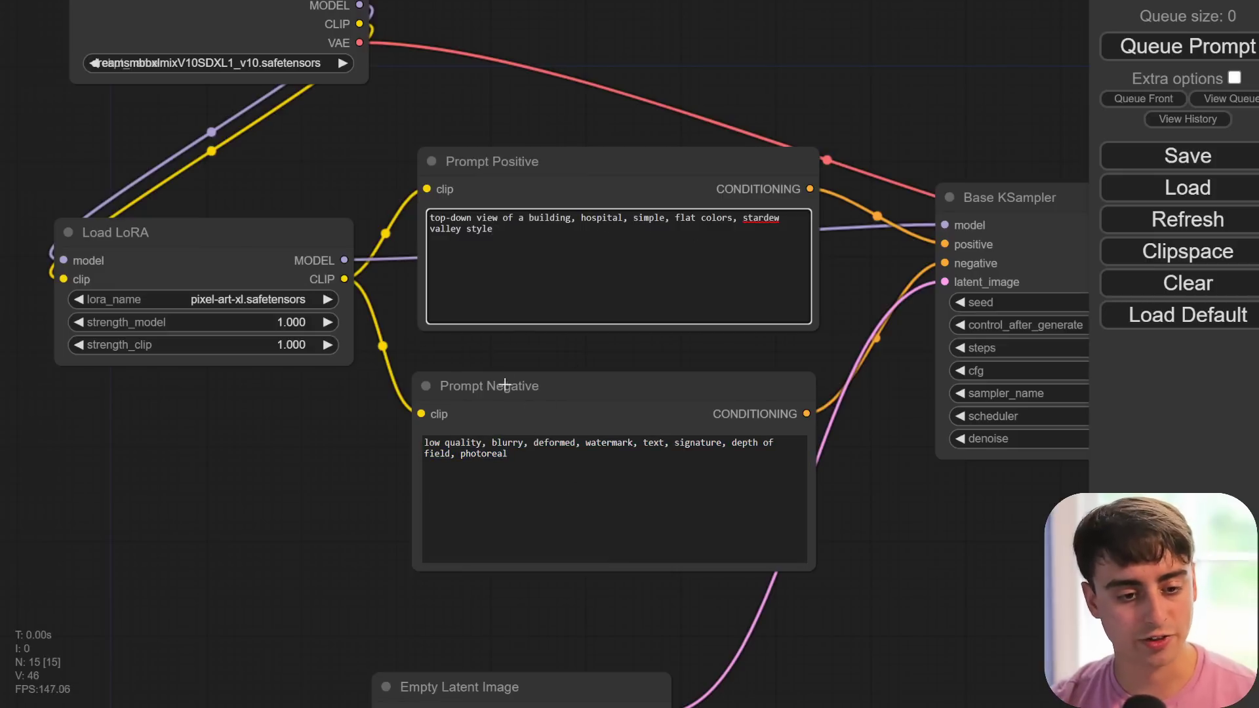
{"action": "left_click_drag", "start_coordinate": [587, 220], "coordinate": [425, 200]}
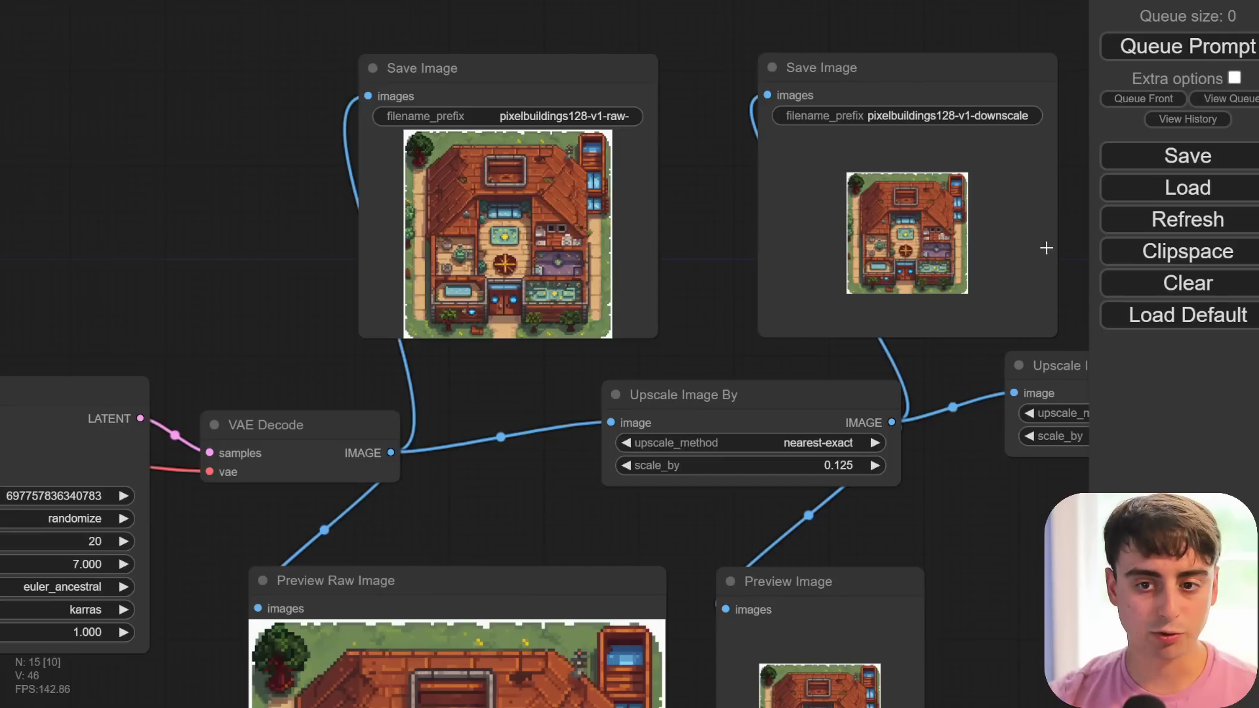
- Inspect the workflow's output stage, comparing the raw, downscaled and upscaled images in the save and preview nodes
{"action": "left_click_drag", "start_coordinate": [704, 265], "coordinate": [822, 368]}
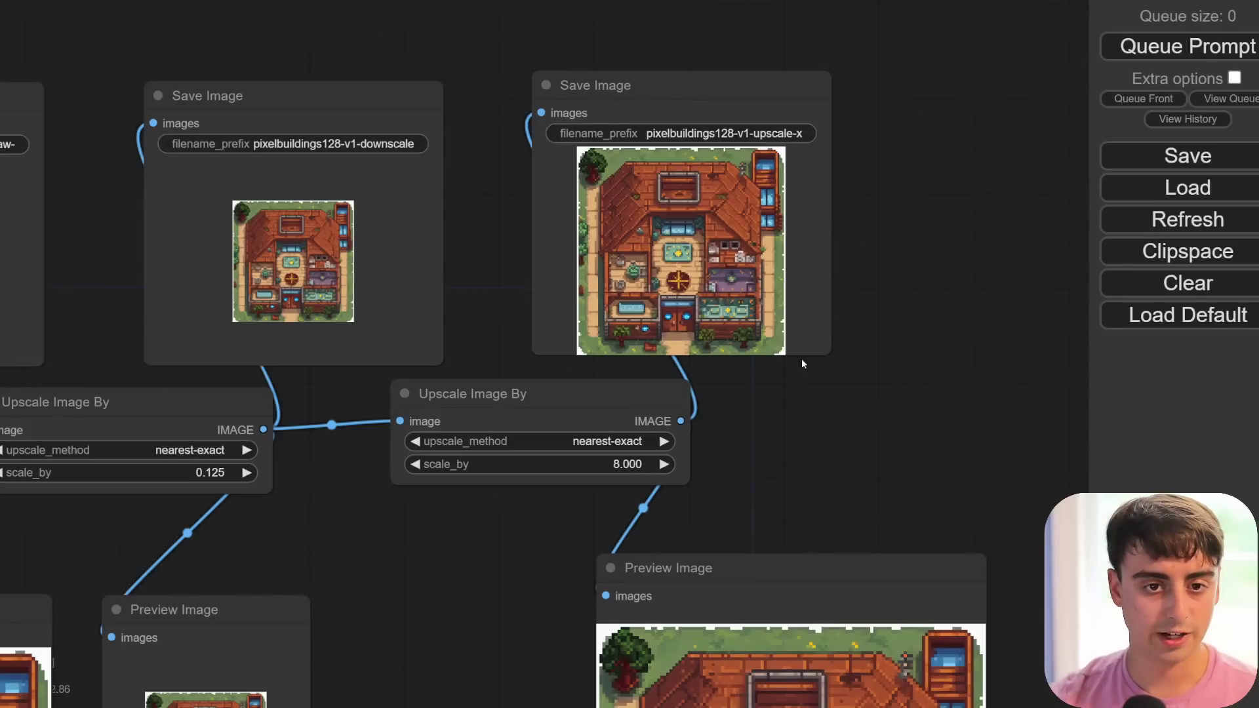
{"action": "left_click_drag", "start_coordinate": [824, 428], "coordinate": [902, 207]}
{"action": "scroll", "coordinate": [808, 320], "scroll_direction": "down", "scroll_amount": 2}
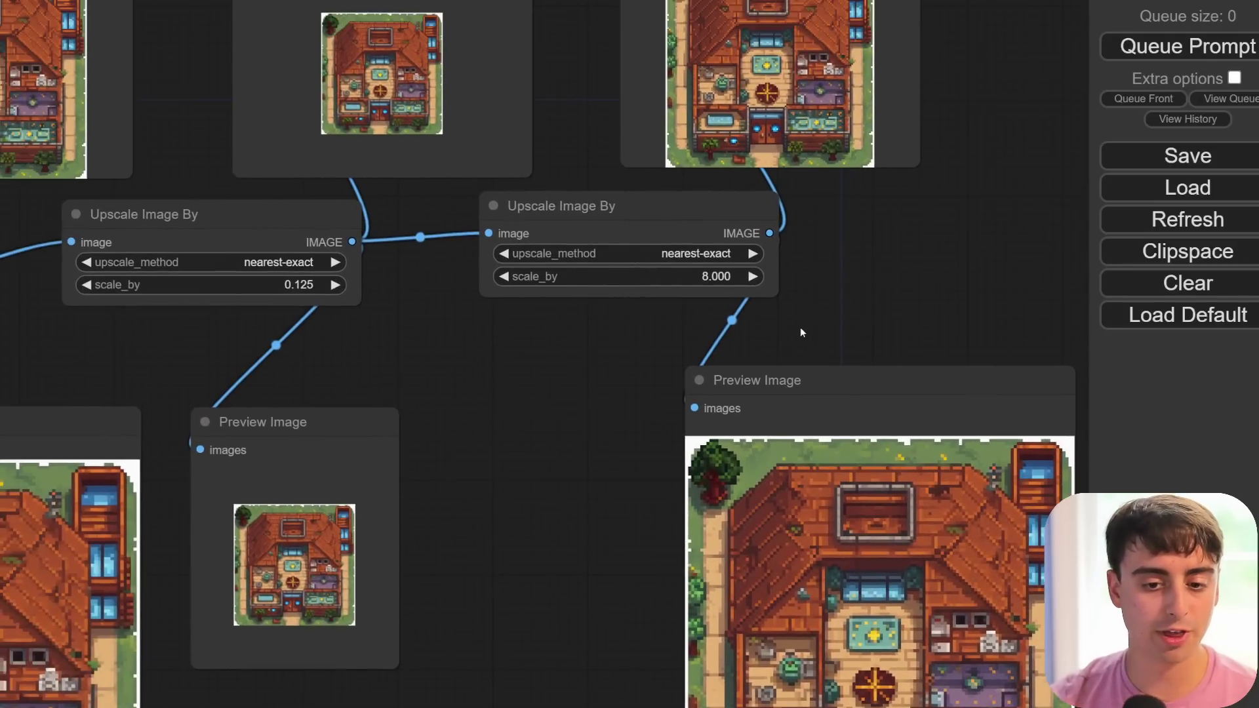
{"action": "left_click_drag", "start_coordinate": [551, 341], "coordinate": [666, 470]}
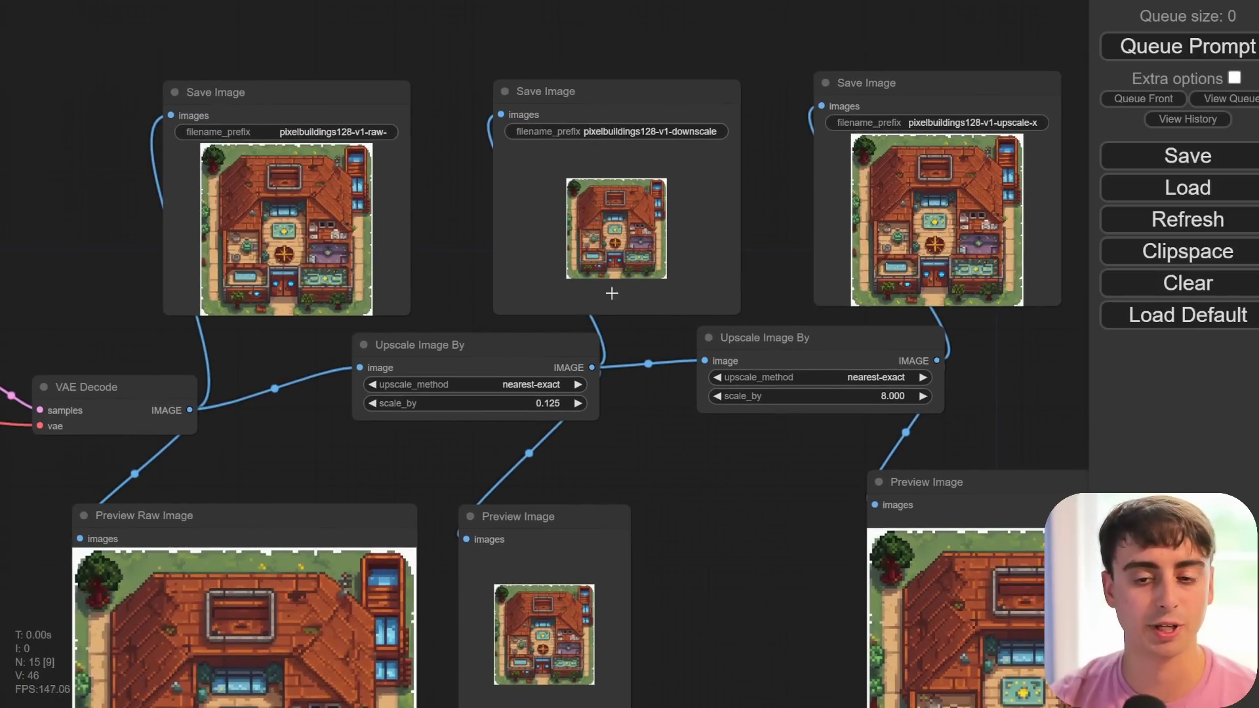
{"action": "scroll", "coordinate": [115, 306], "scroll_direction": "down", "scroll_amount": 2}
{"action": "left_click_drag", "start_coordinate": [115, 306], "coordinate": [733, 264]}
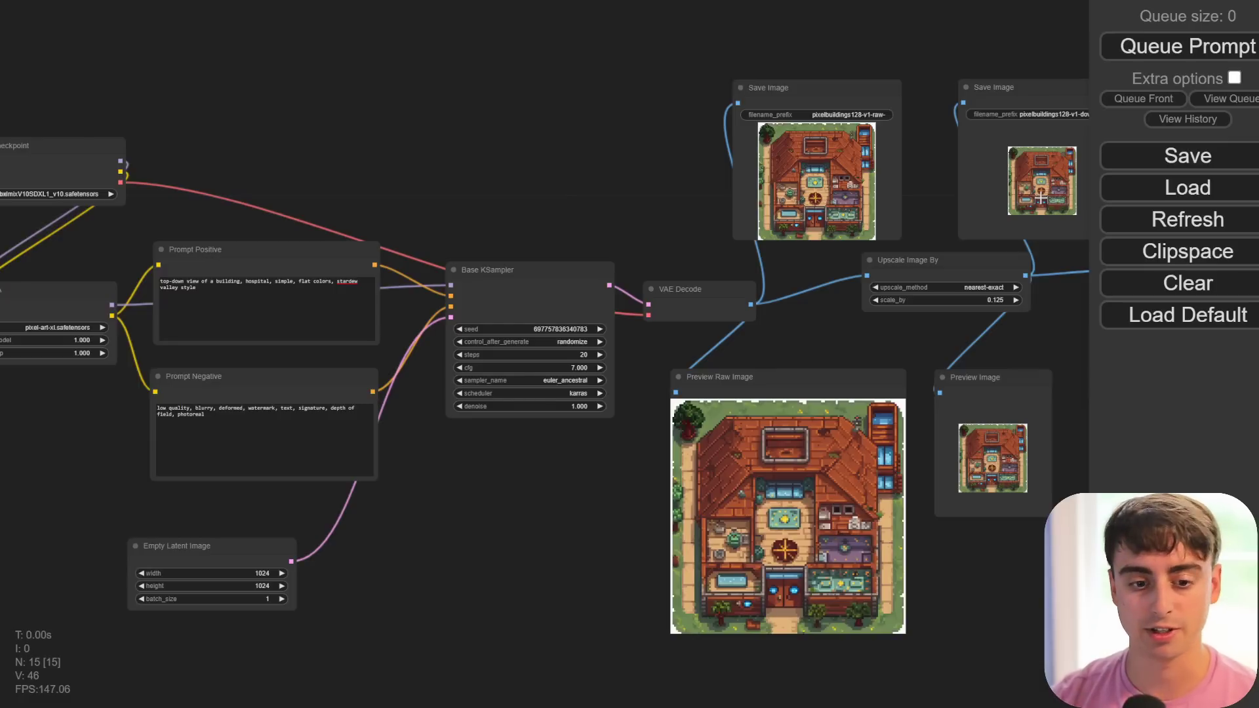
- Examine the pixel details of the generated building in the Preview Raw Image node
{"action": "left_click_drag", "start_coordinate": [514, 168], "coordinate": [874, 160]}
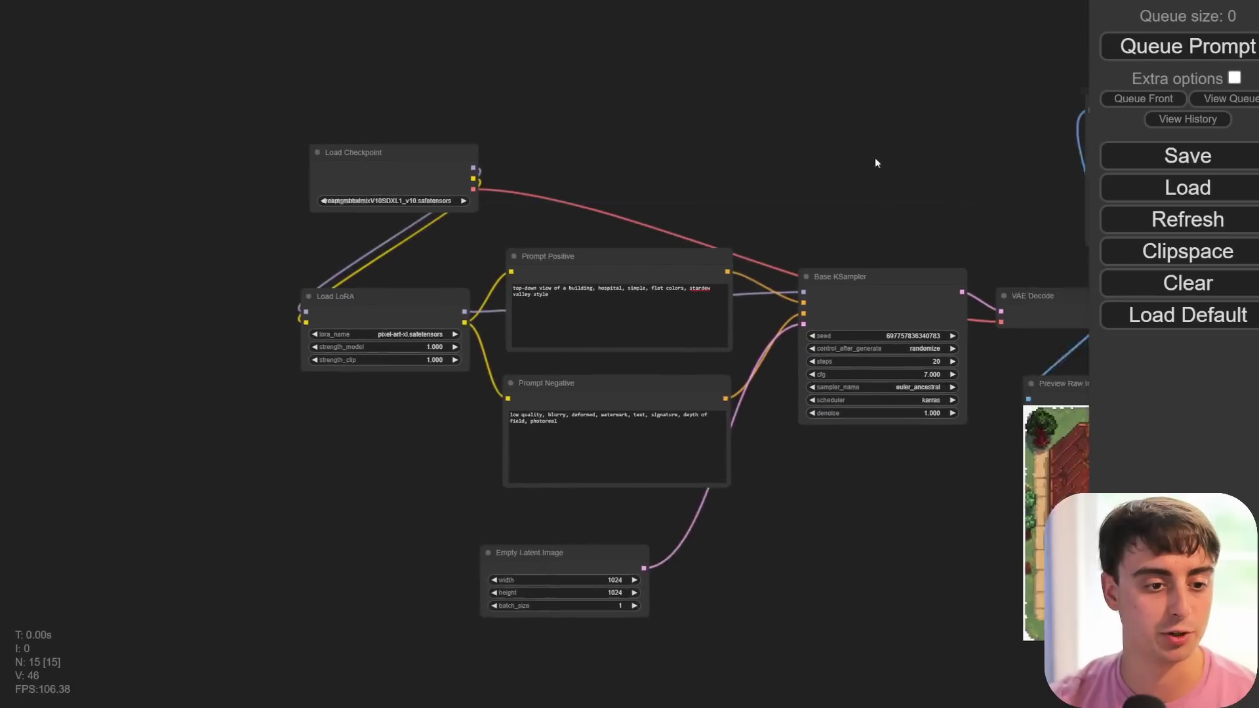
{"action": "scroll", "coordinate": [469, 254], "scroll_direction": "up", "scroll_amount": 5}
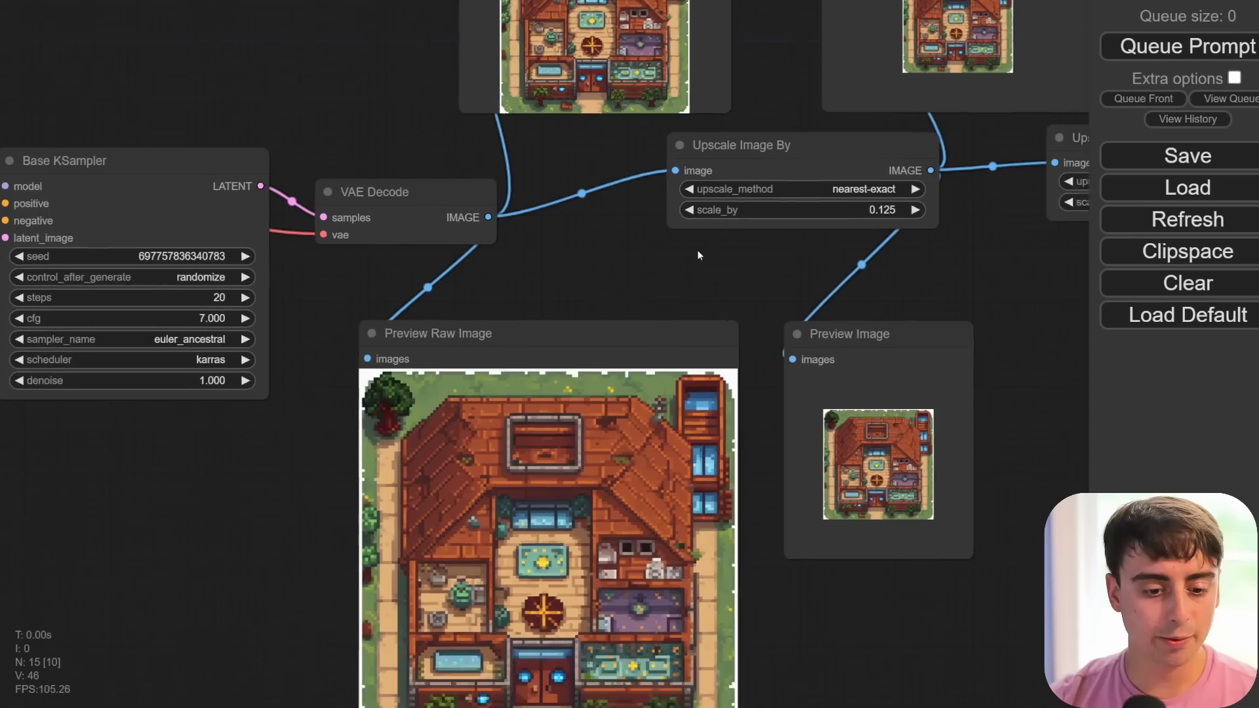
{"action": "scroll", "coordinate": [804, 357], "scroll_direction": "up", "scroll_amount": 5}
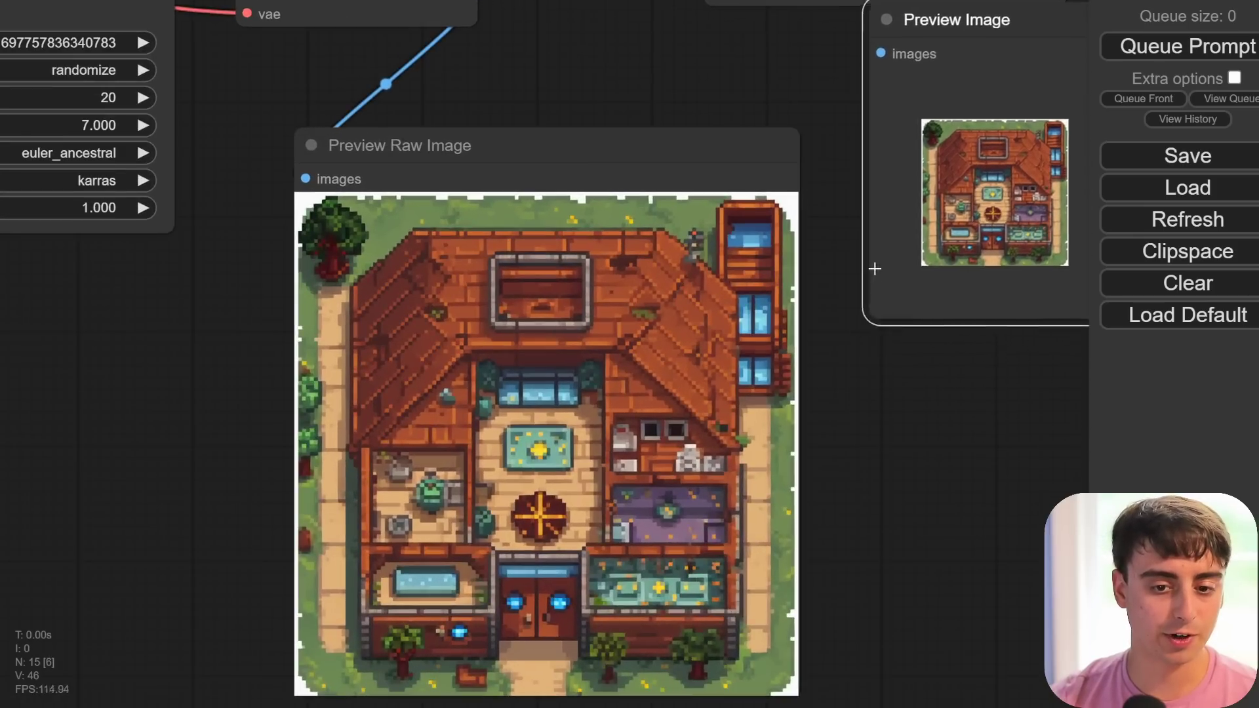
{"action": "left_click_drag", "start_coordinate": [836, 341], "coordinate": [844, 226]}
{"action": "scroll", "coordinate": [867, 376], "scroll_direction": "up", "scroll_amount": 2}
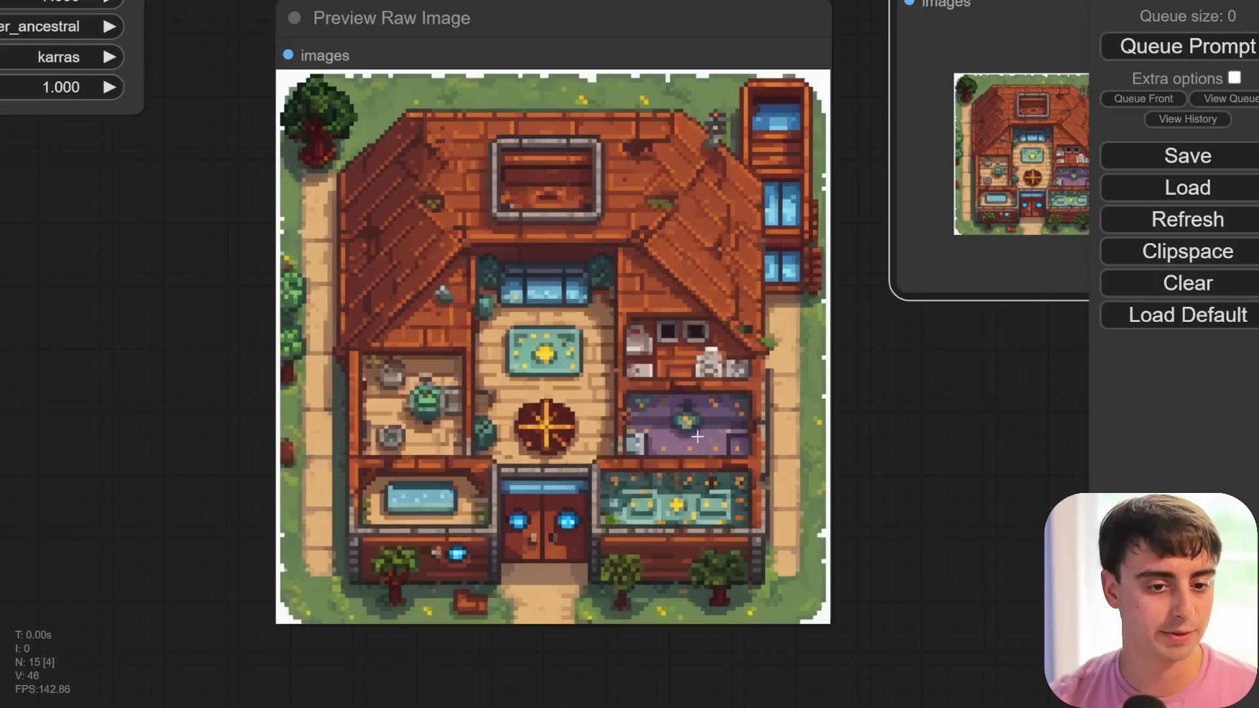
{"action": "left_click_drag", "start_coordinate": [855, 360], "coordinate": [918, 438]}
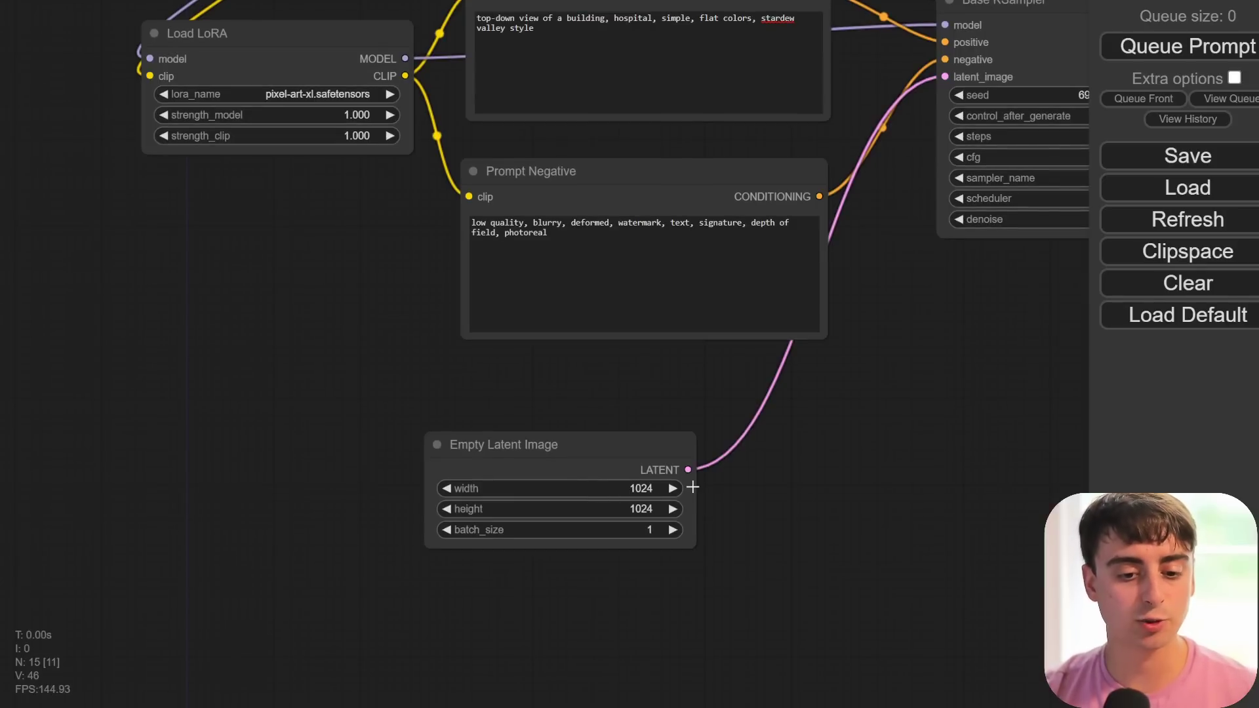
- Trace the workflow from the Empty Latent Image node to the Upscale Image By node and the downscaled and upscaled outputs
{"action": "left_click_drag", "start_coordinate": [852, 474], "coordinate": [478, 562]}
{"action": "left_click_drag", "start_coordinate": [721, 512], "coordinate": [350, 525]}
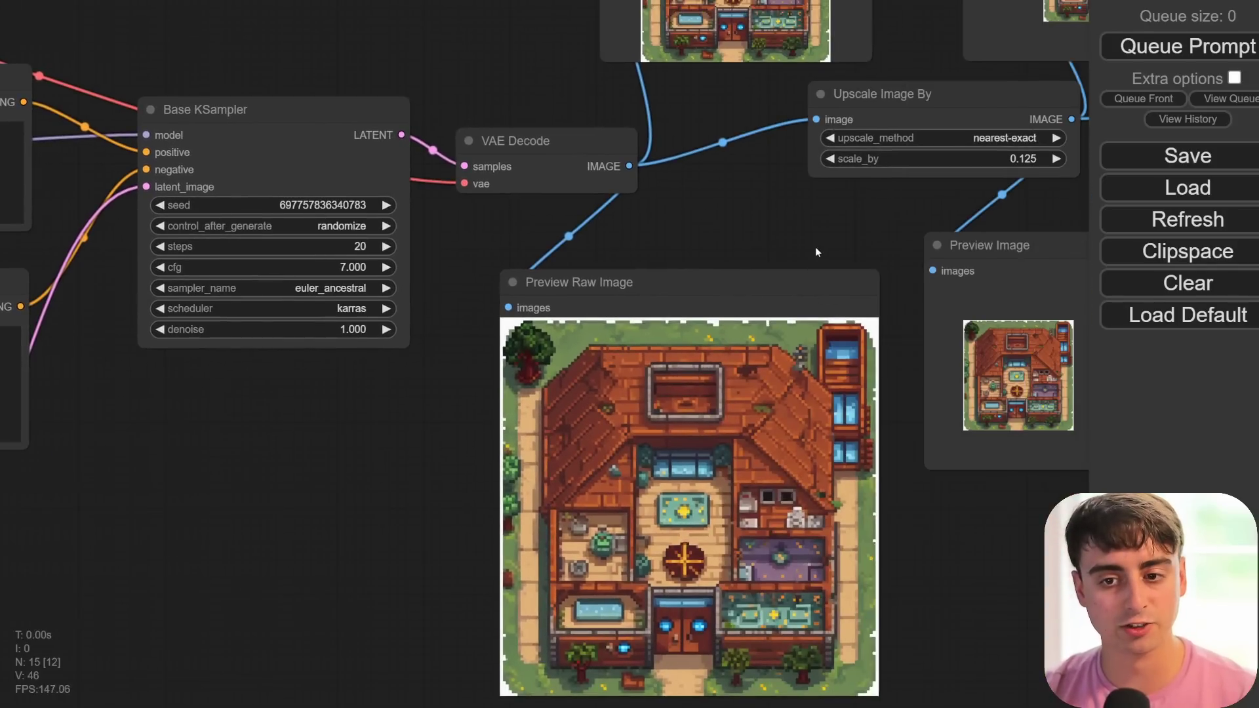
{"action": "left_click_drag", "start_coordinate": [805, 271], "coordinate": [434, 359]}
{"action": "left_click_drag", "start_coordinate": [839, 361], "coordinate": [603, 411]}
{"action": "left_click_drag", "start_coordinate": [760, 344], "coordinate": [675, 432]}
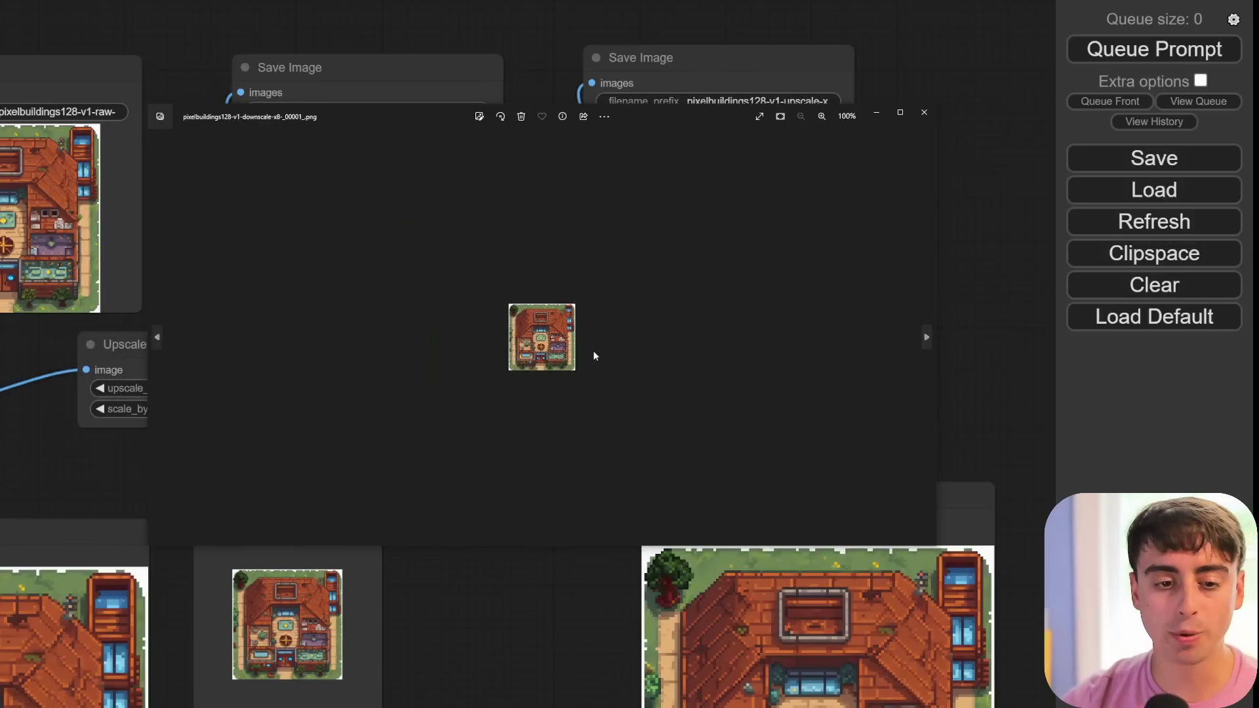
- Enlarge the saved downscaled building image in the photo viewer and inspect its pixels
{"action": "scroll", "coordinate": [573, 337], "scroll_direction": "up", "scroll_amount": 2}
{"action": "scroll", "coordinate": [547, 346], "scroll_direction": "up", "scroll_amount": 2}
{"action": "scroll", "coordinate": [548, 346], "scroll_direction": "up", "scroll_amount": 4}
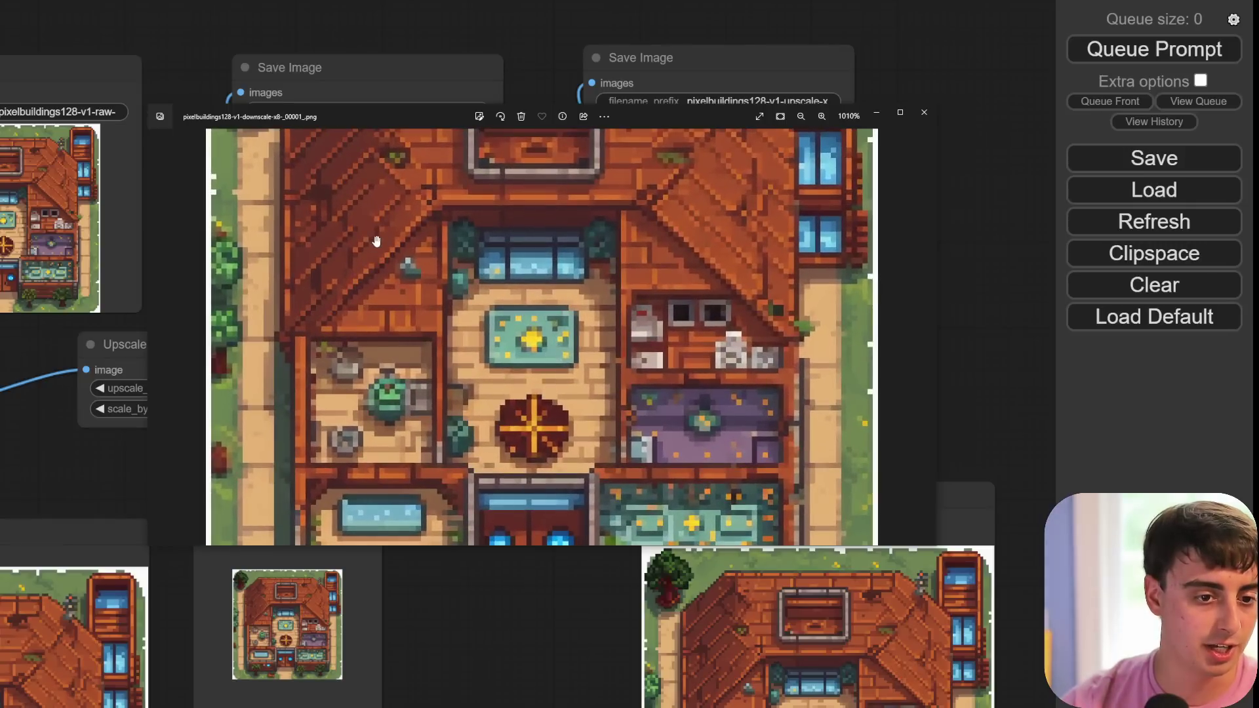
{"action": "left_click_drag", "start_coordinate": [563, 200], "coordinate": [564, 77]}
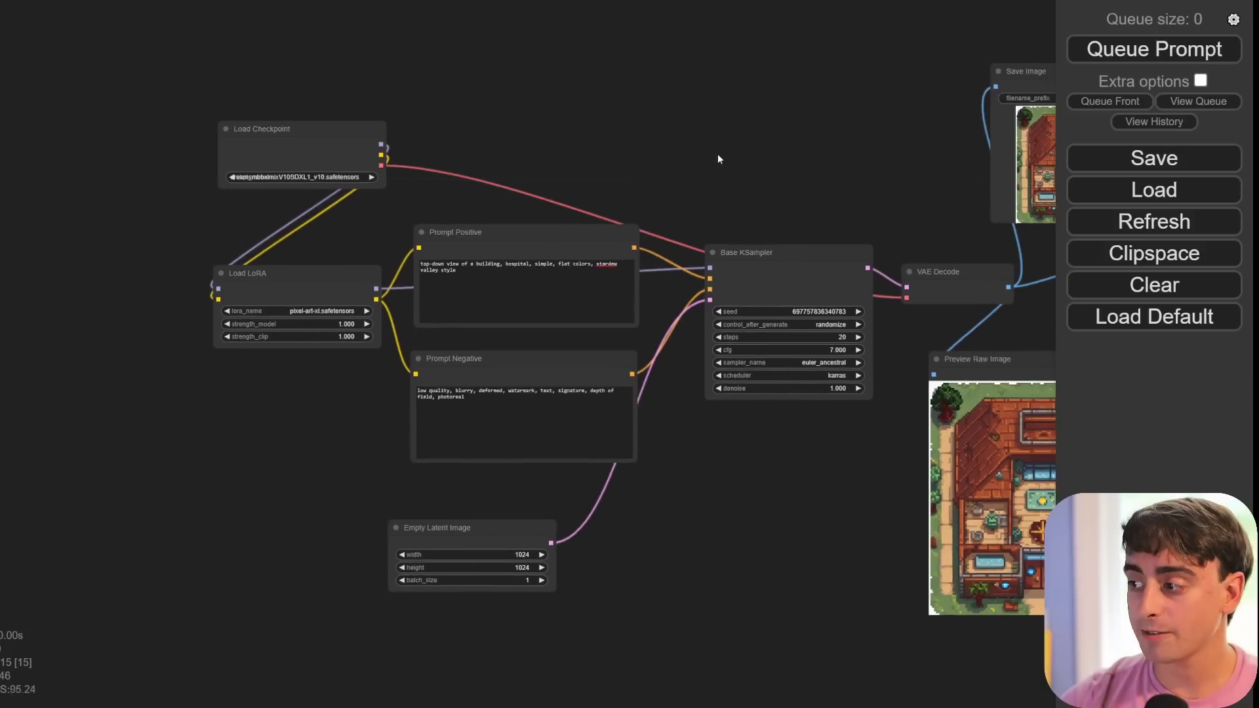
- Queue generation with the positive prompt "anthropomorphic Lemon character relaxing on a beach, sunglasses, tropical, simple, flat colors, stardew valley style"
{"action": "left_click_drag", "start_coordinate": [718, 153], "coordinate": [671, 151]}
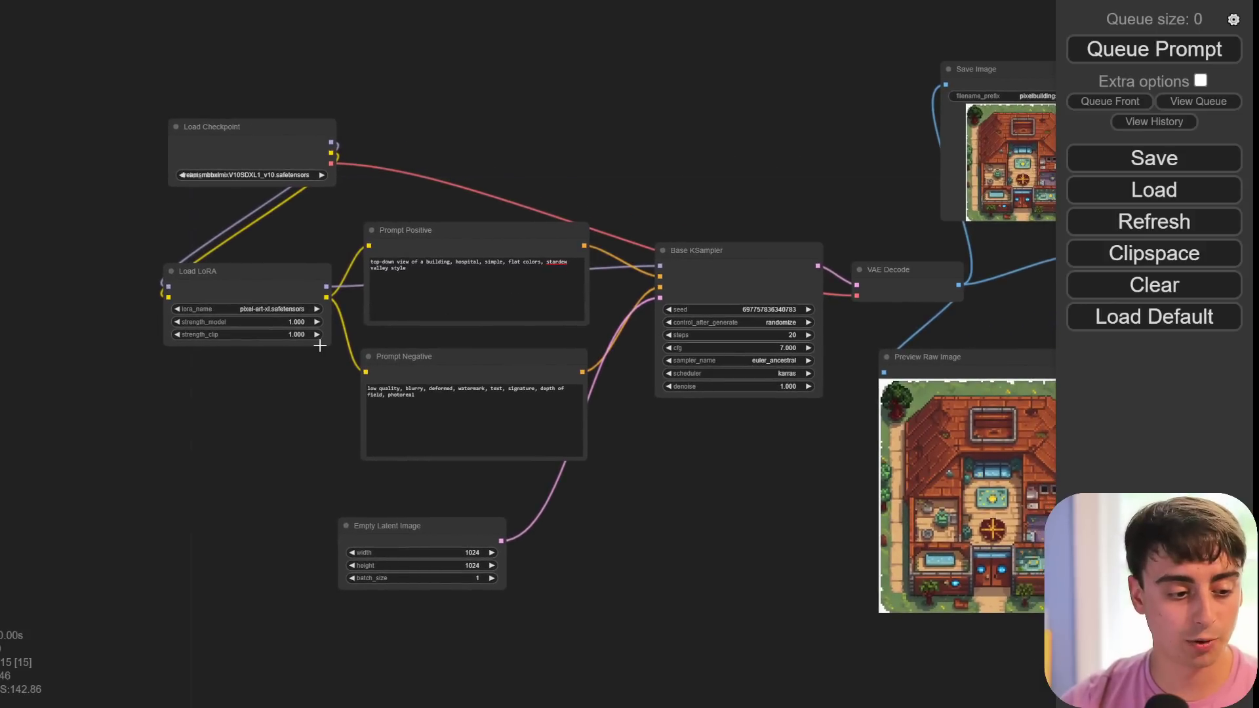
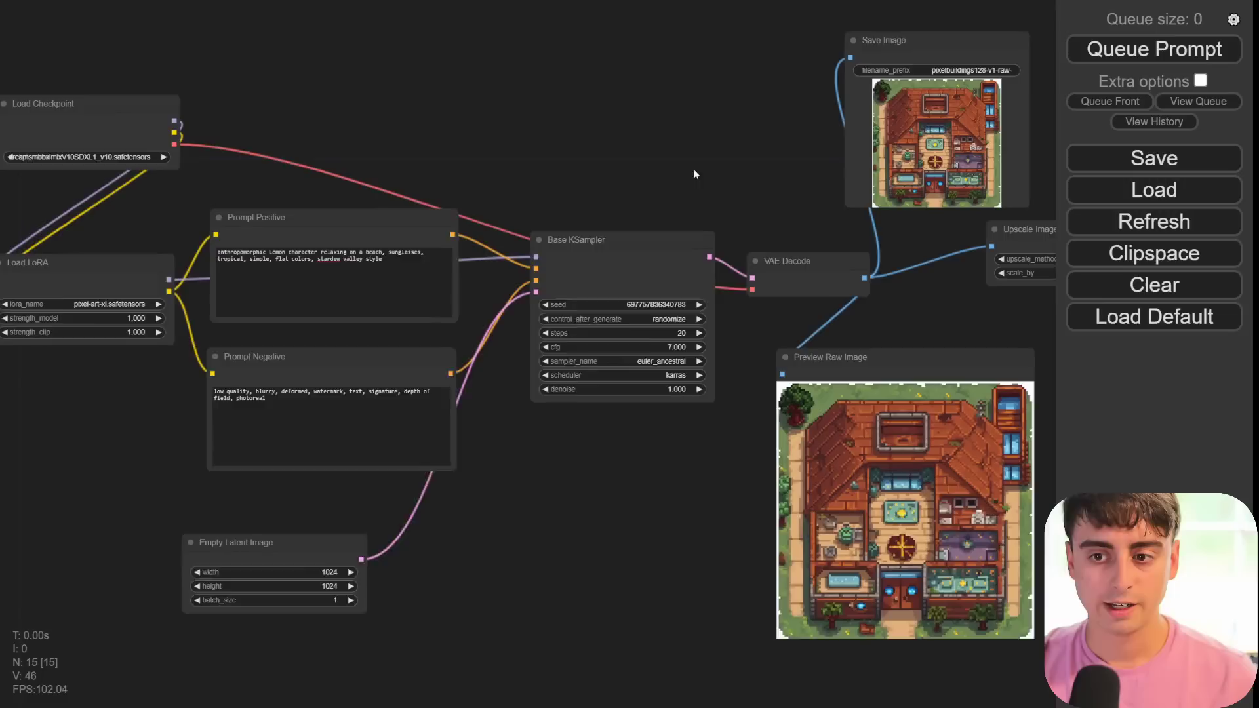
{"action": "left_click_drag", "start_coordinate": [693, 173], "coordinate": [696, 204]}
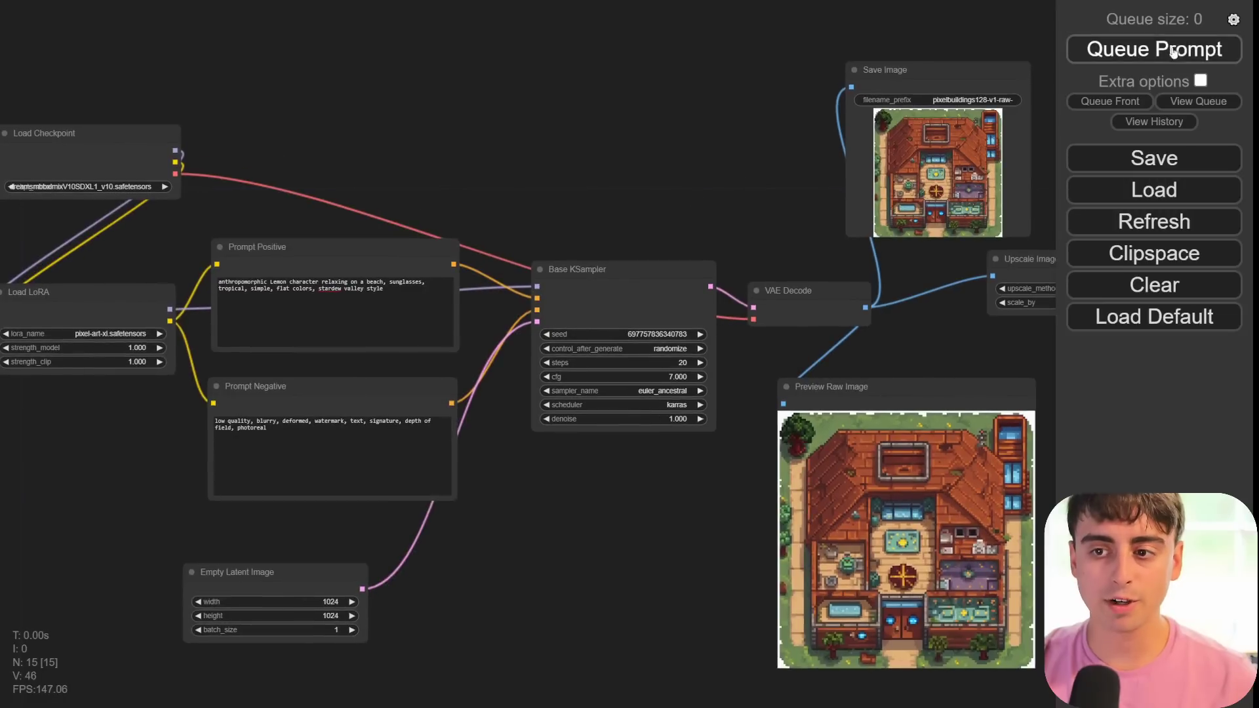
{"action": "left_click", "coordinate": [1176, 52]}
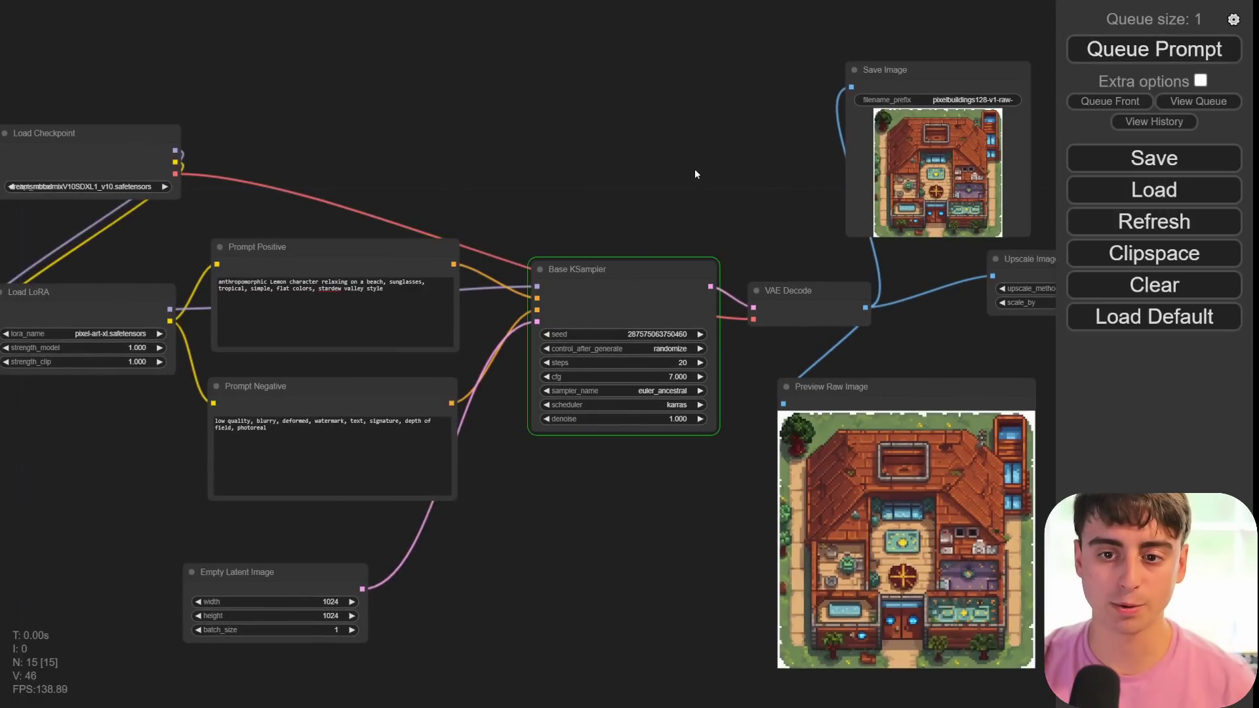
{"action": "left_click_drag", "start_coordinate": [604, 270], "coordinate": [504, 288]}
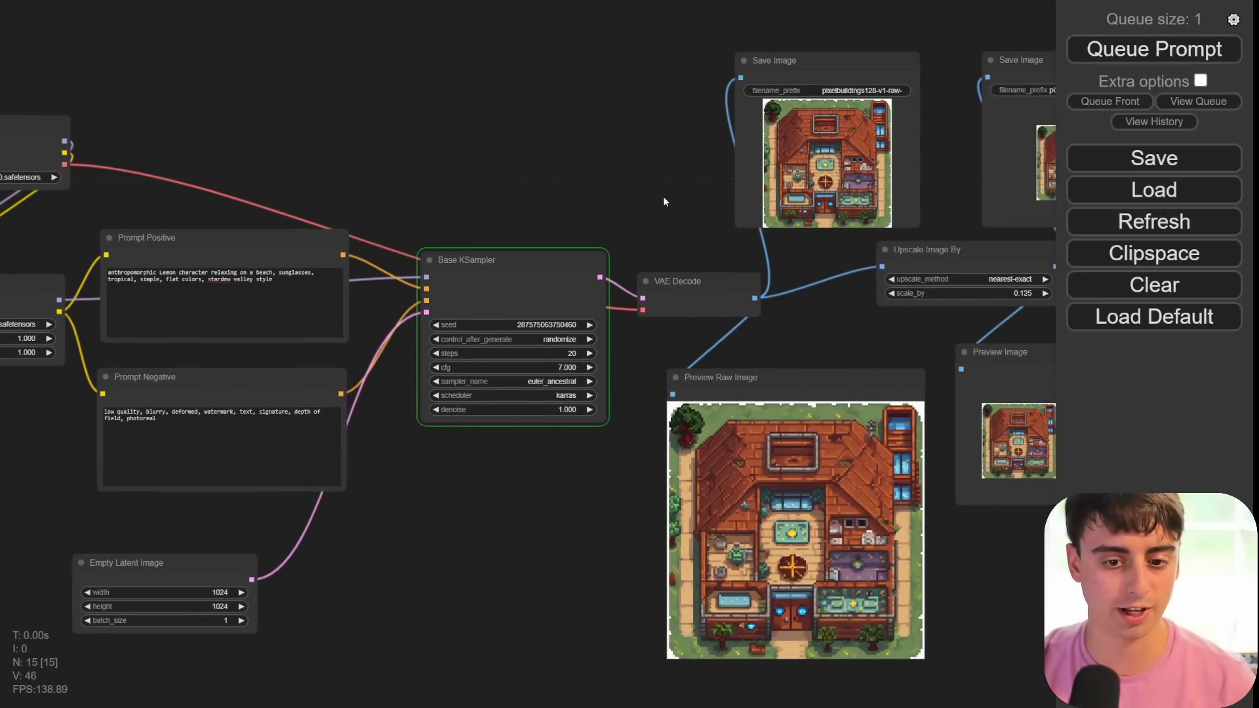
{"action": "left_click_drag", "start_coordinate": [610, 318], "coordinate": [529, 303]}
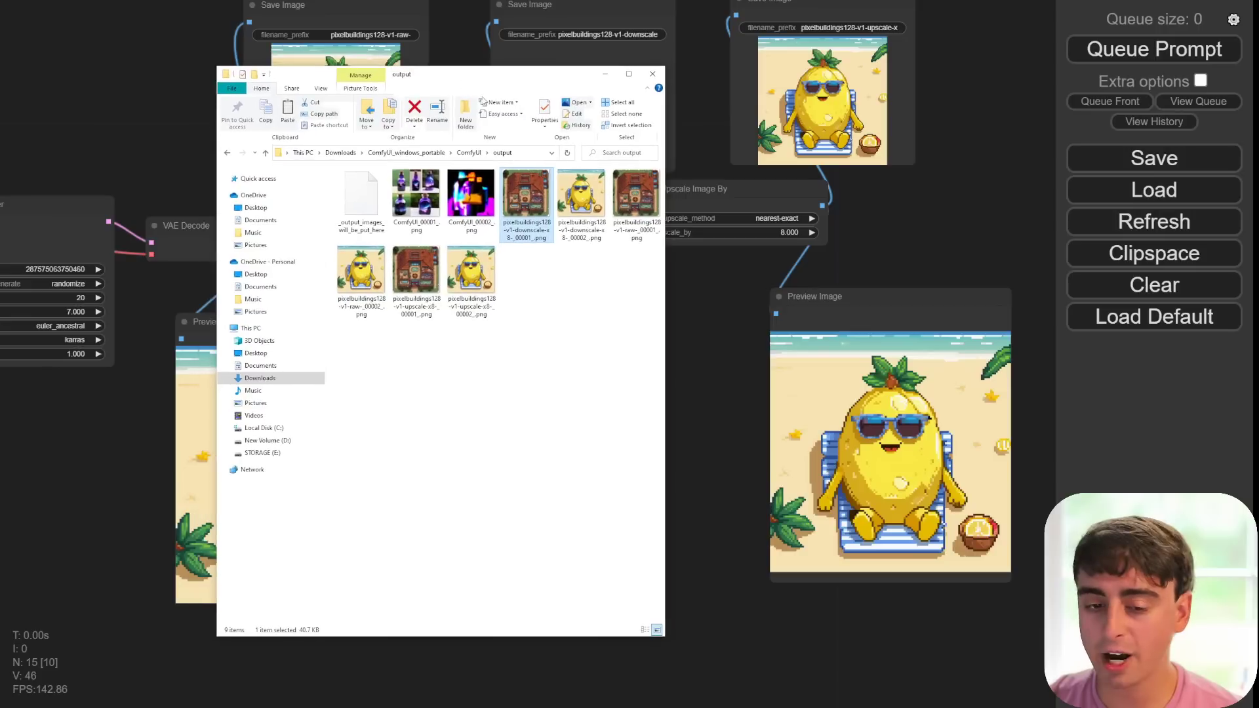
- Sort the files in the ComfyUI output folder by date
{"action": "right_click", "coordinate": [464, 308]}
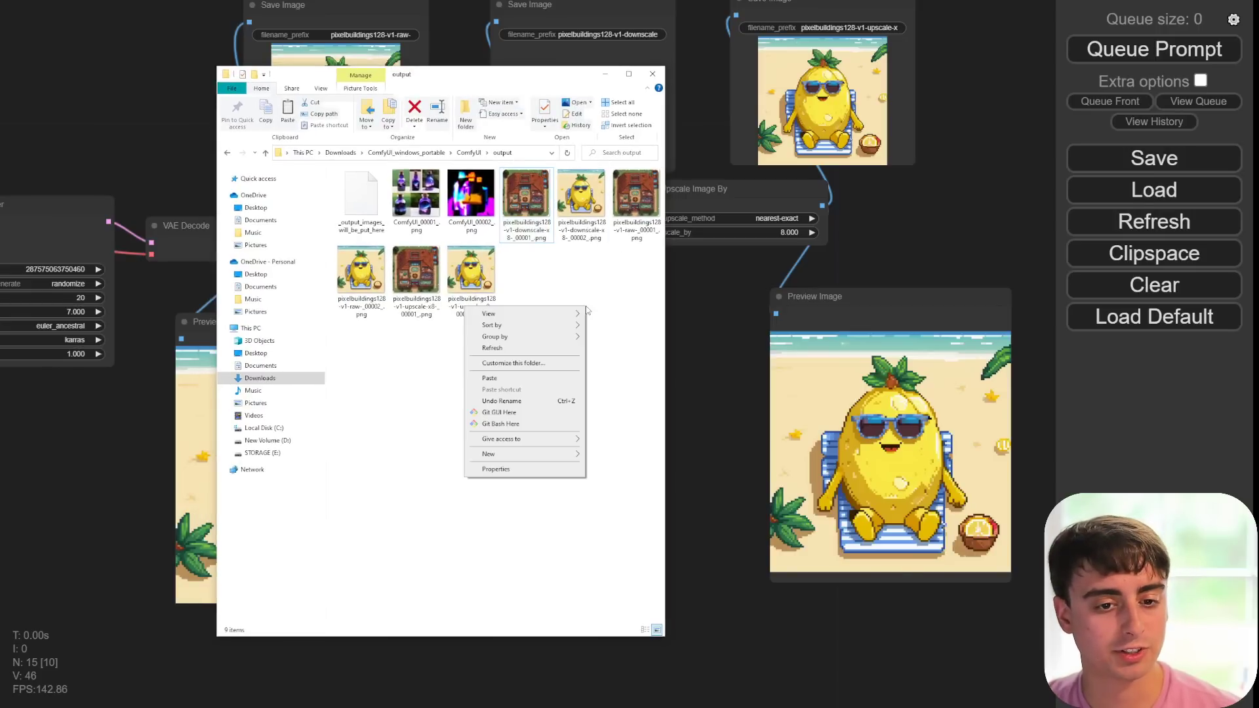
{"action": "mouse_move", "coordinate": [568, 325]}
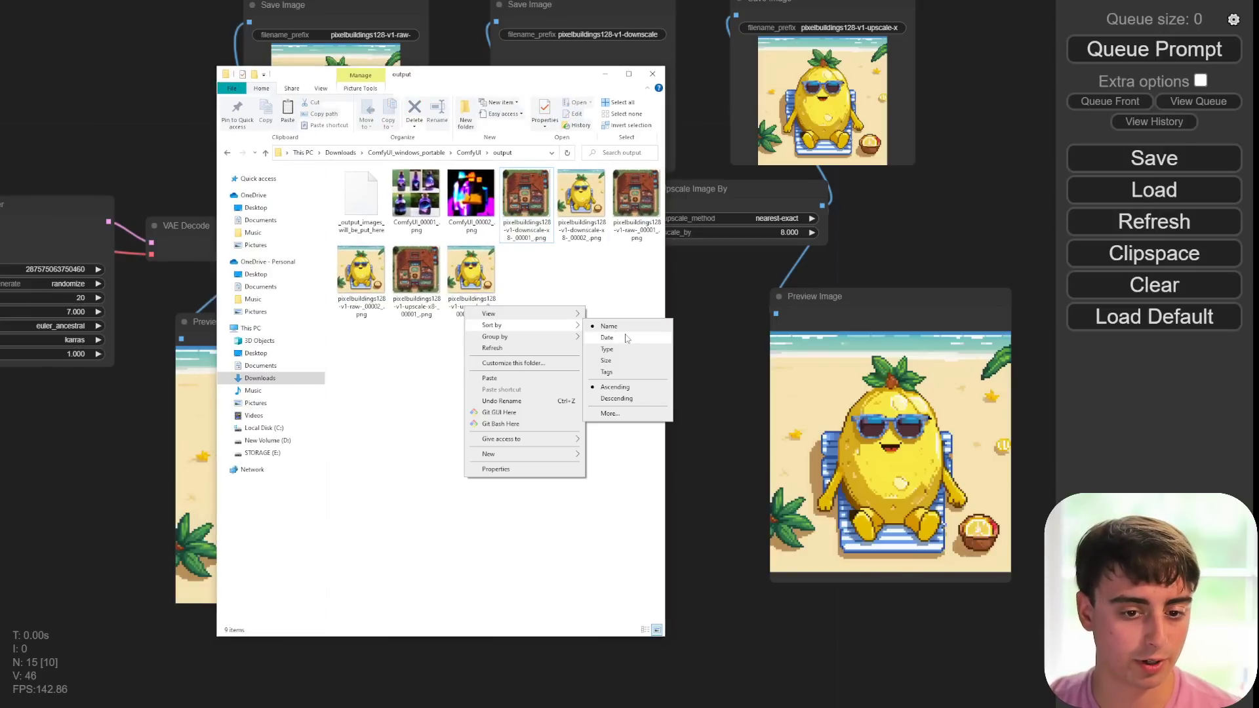
{"action": "left_click", "coordinate": [625, 337]}
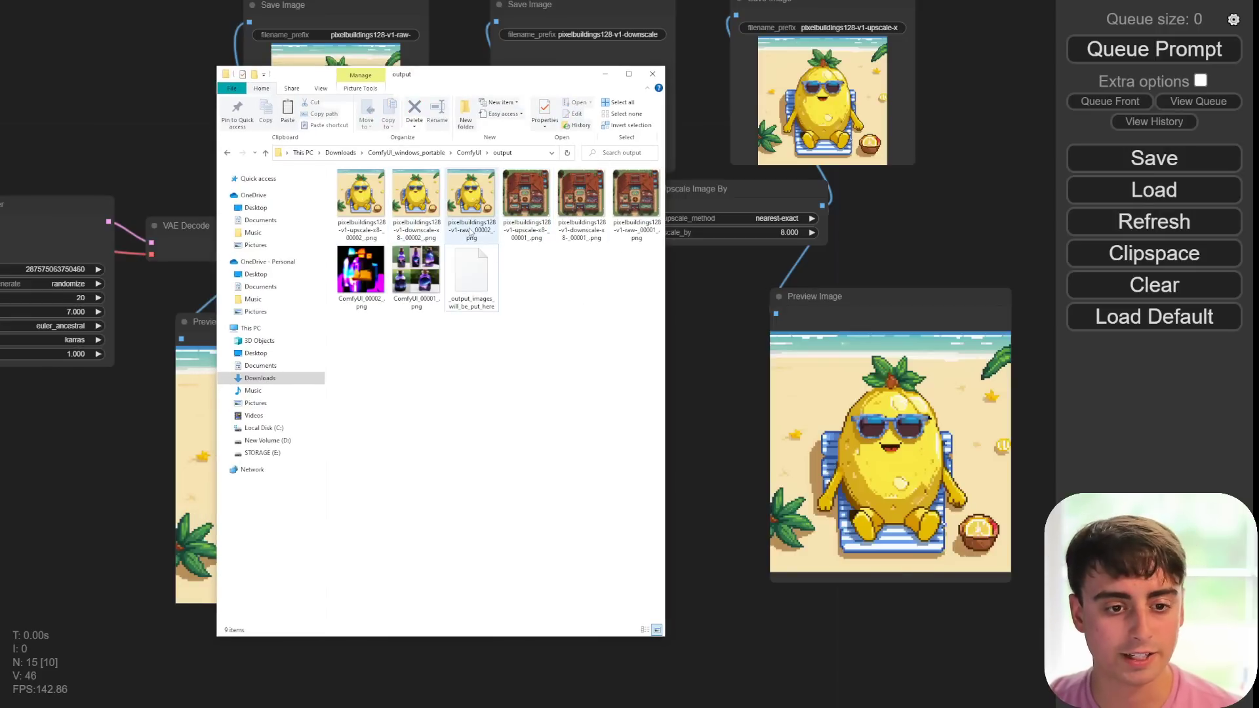
- Open the raw lemon image pixelbuildings128-v1-raw-_00002_.png and inspect its pixel details from head to feet
{"action": "double_click", "coordinate": [478, 237]}
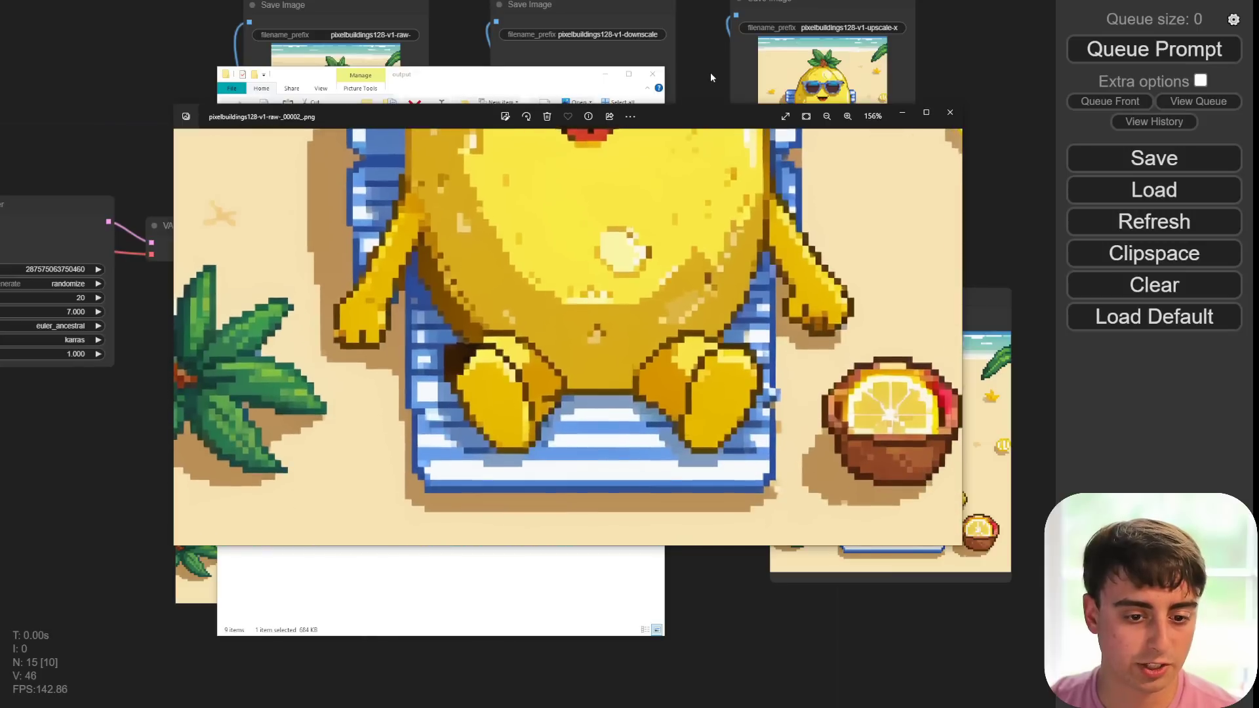
{"action": "scroll", "coordinate": [561, 282], "scroll_direction": "up", "scroll_amount": 5}
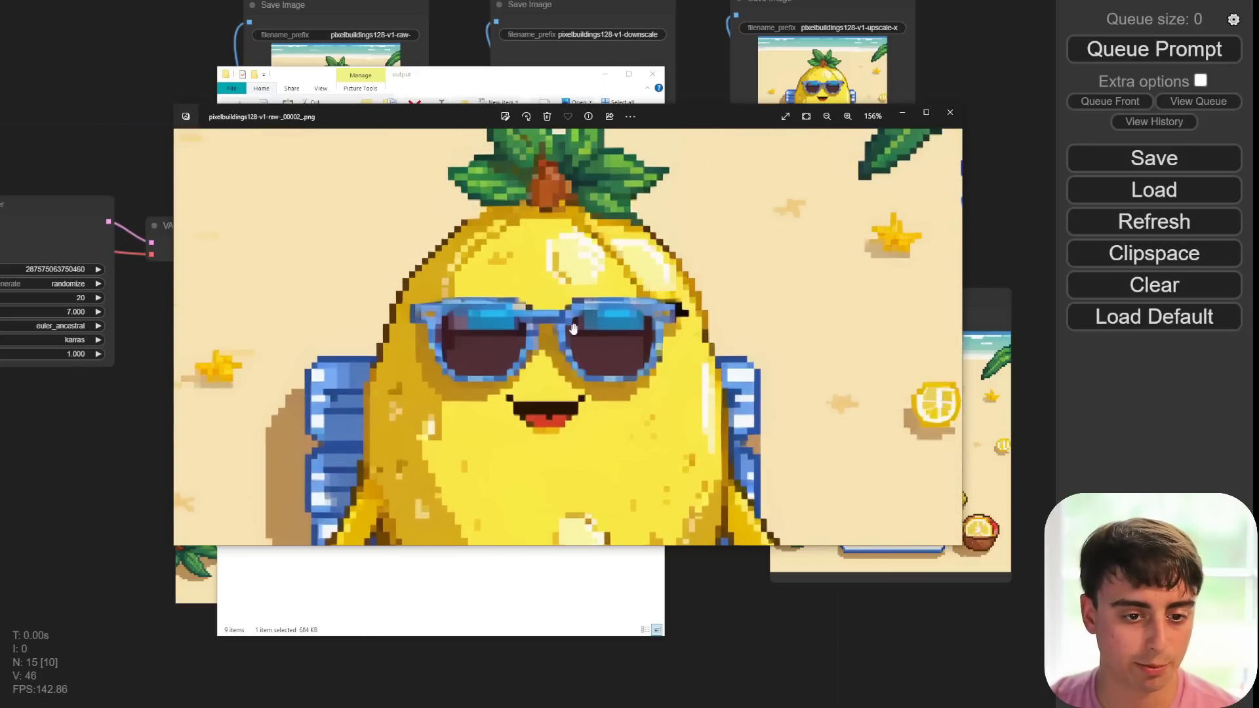
{"action": "scroll", "coordinate": [561, 282], "scroll_direction": "down", "scroll_amount": 5}
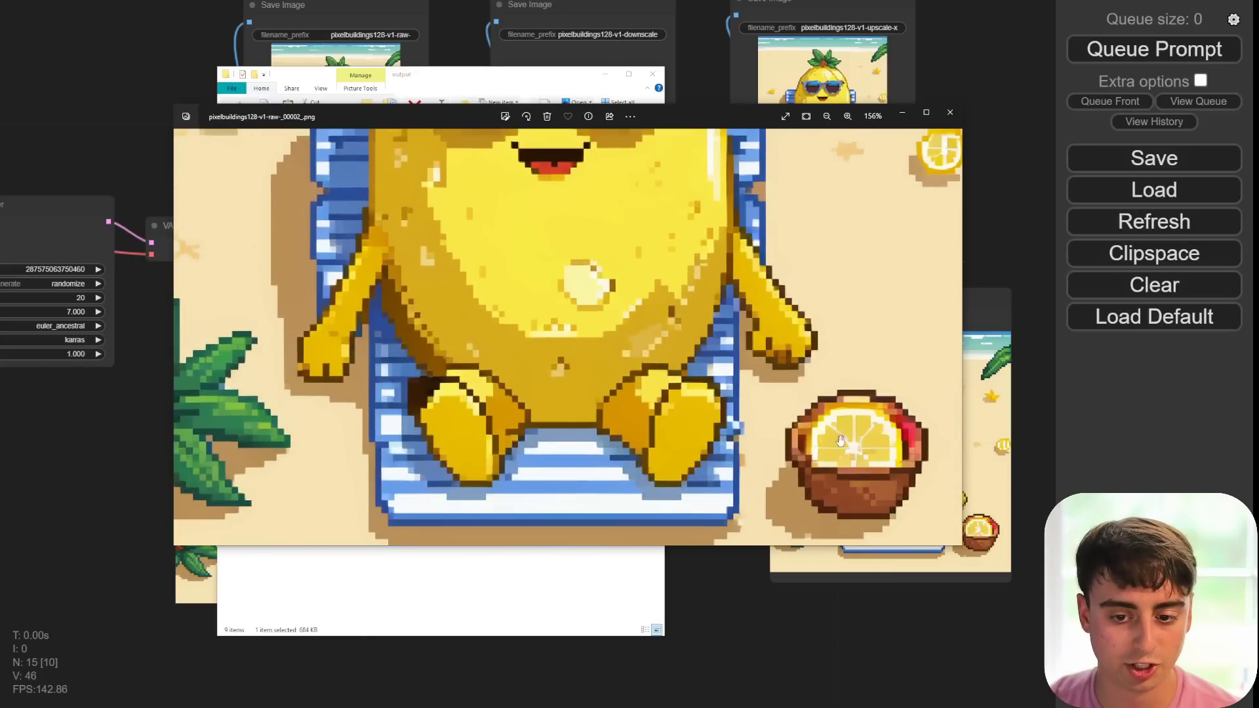
{"action": "scroll", "coordinate": [857, 444], "scroll_direction": "down", "scroll_amount": 1}
{"action": "scroll", "coordinate": [839, 393], "scroll_direction": "up", "scroll_amount": 5}
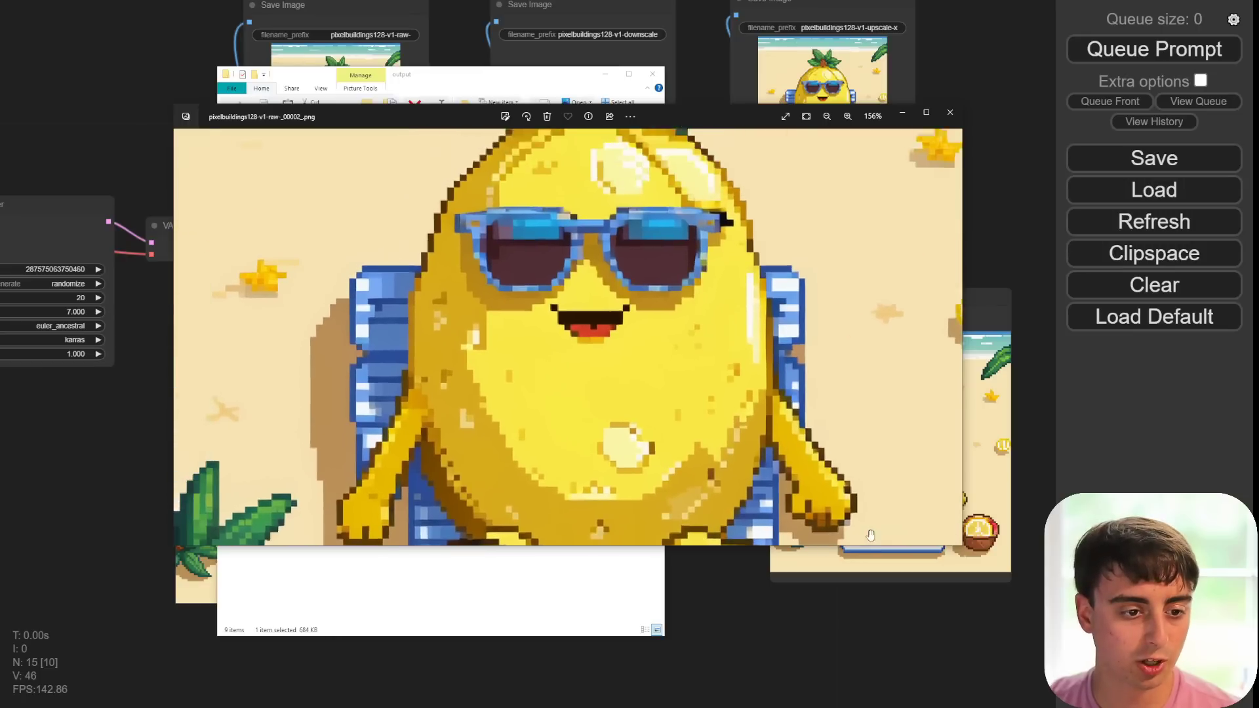
{"action": "scroll", "coordinate": [821, 335], "scroll_direction": "down", "scroll_amount": 5}
{"action": "scroll", "coordinate": [820, 335], "scroll_direction": "up", "scroll_amount": 5}
{"action": "scroll", "coordinate": [821, 335], "scroll_direction": "down", "scroll_amount": 5}
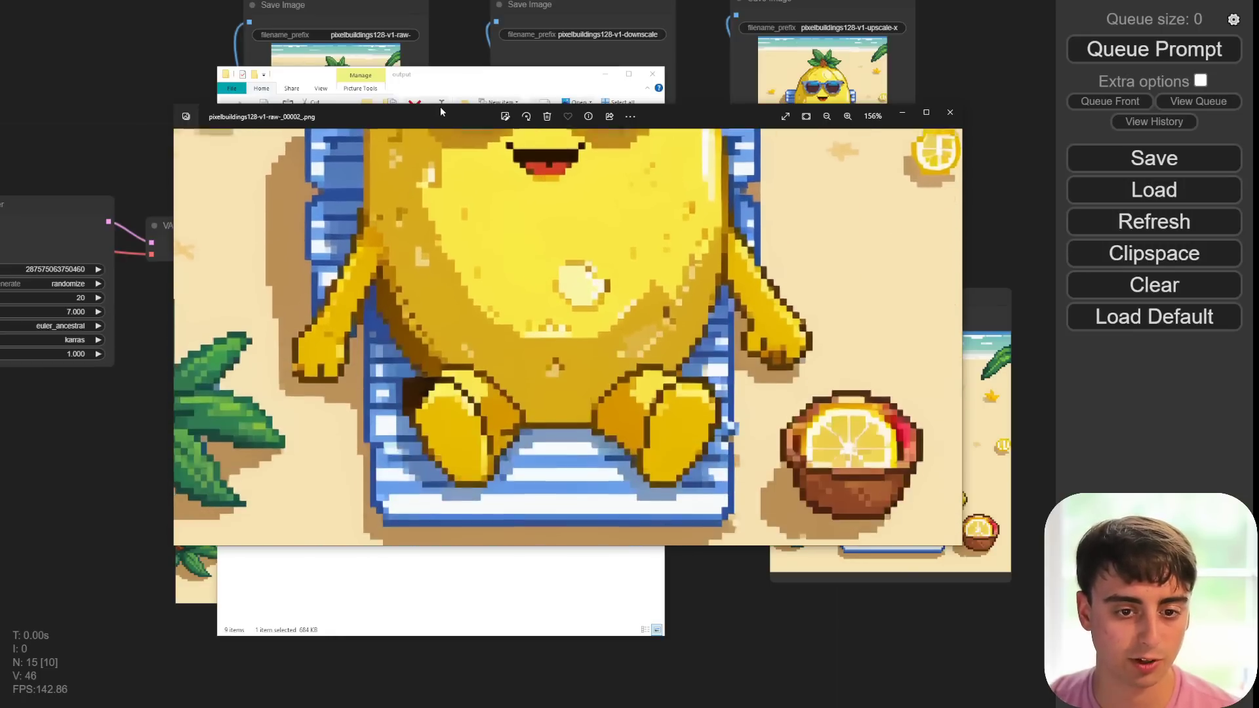
- Compare the downscaled and upscaled versions of the lemon image in the photo viewer at enlarged size
{"action": "key", "text": "Right"}
{"action": "scroll", "coordinate": [698, 367], "scroll_direction": "up", "scroll_amount": 2}
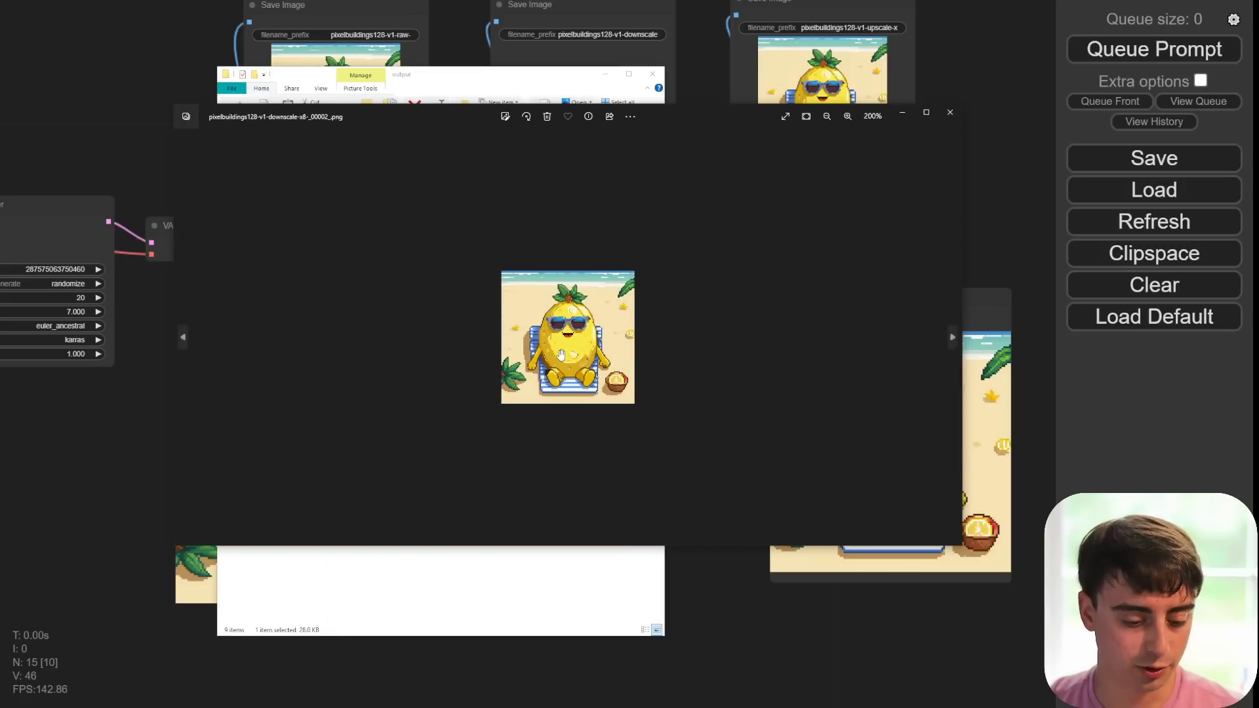
{"action": "scroll", "coordinate": [561, 352], "scroll_direction": "up", "scroll_amount": 4}
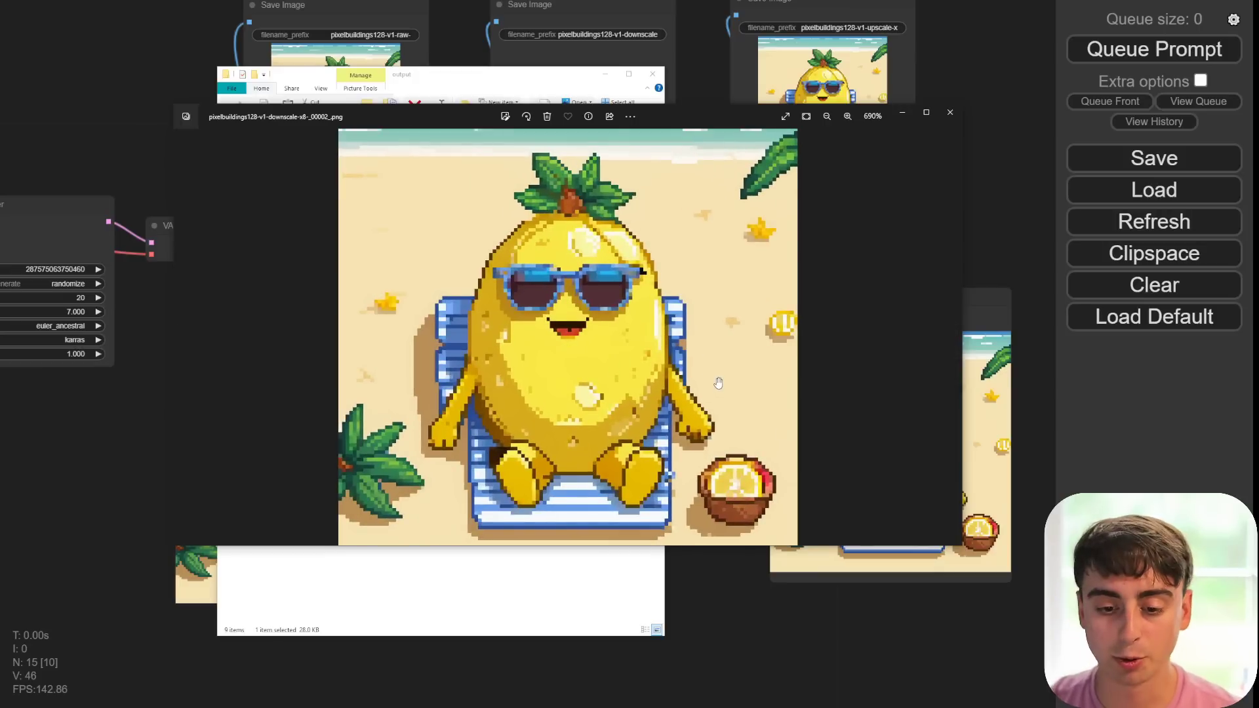
{"action": "key", "text": "Right"}
{"action": "scroll", "coordinate": [633, 473], "scroll_direction": "up", "scroll_amount": 4}
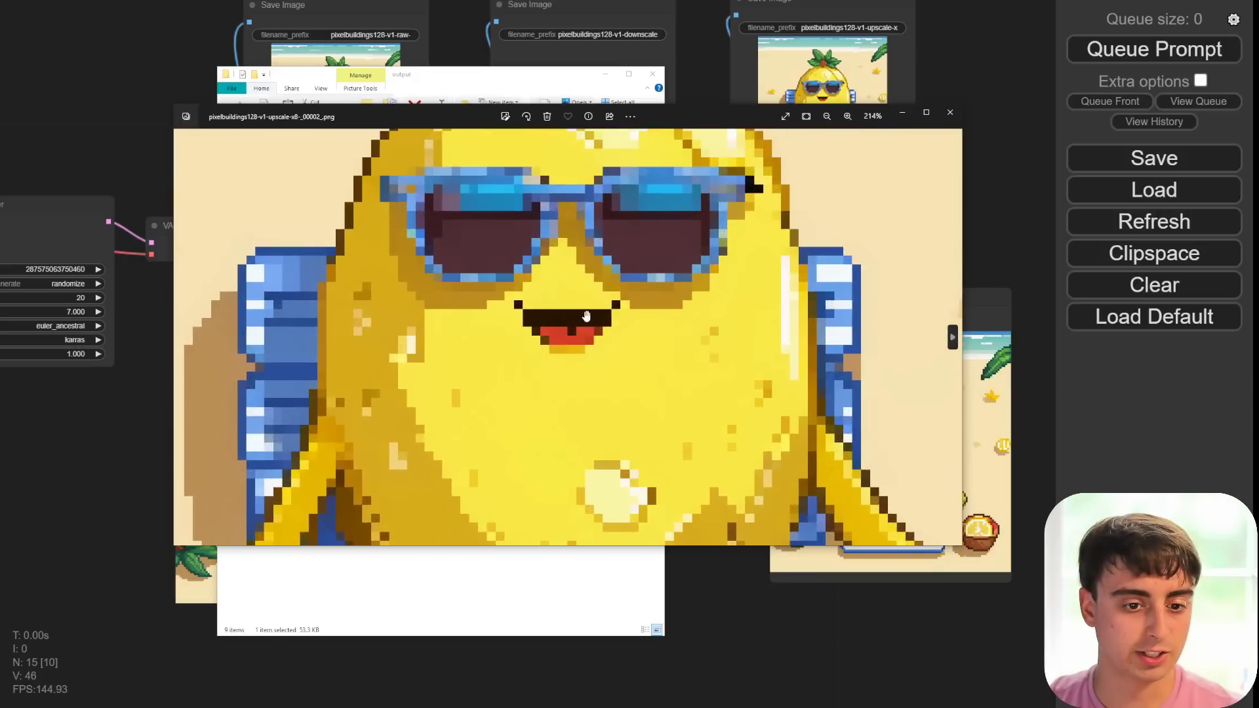
{"action": "scroll", "coordinate": [633, 472], "scroll_direction": "down", "scroll_amount": 4}
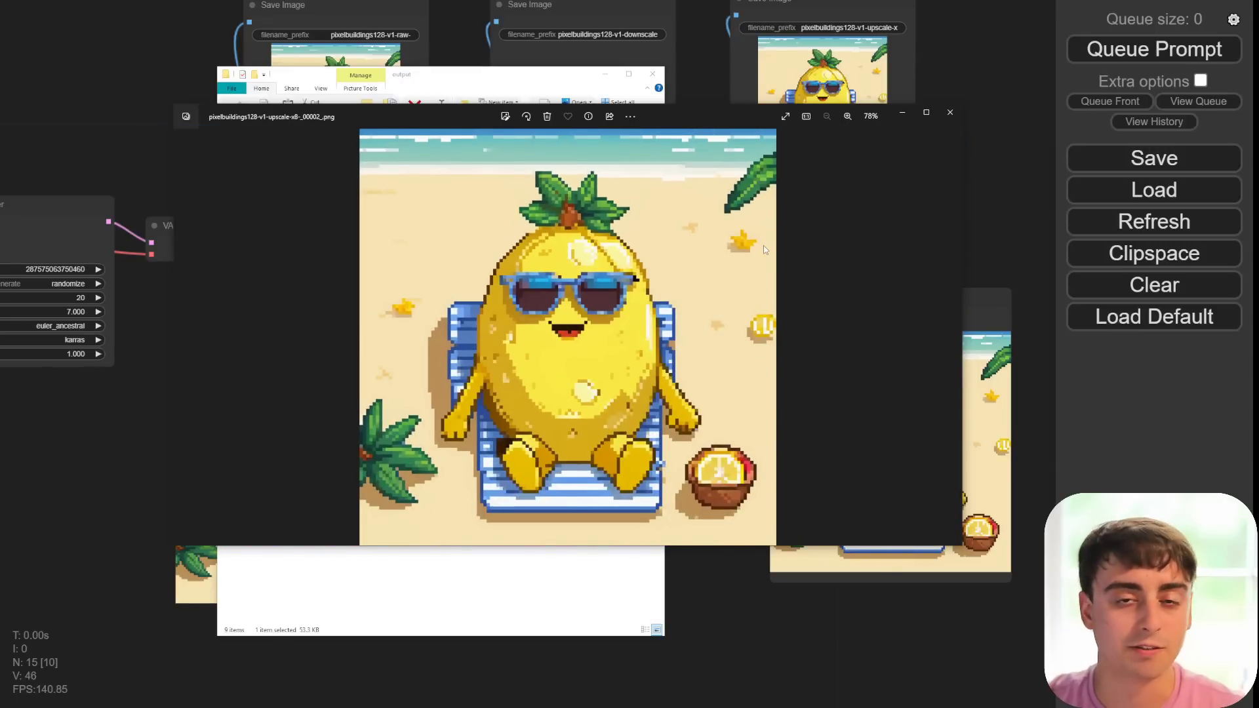
- Switch back to ComfyUI and view the lemon image up close in the raw Save Image node
{"action": "key", "text": "alt+Tab"}
{"action": "scroll", "coordinate": [557, 295], "scroll_direction": "up", "scroll_amount": 15}
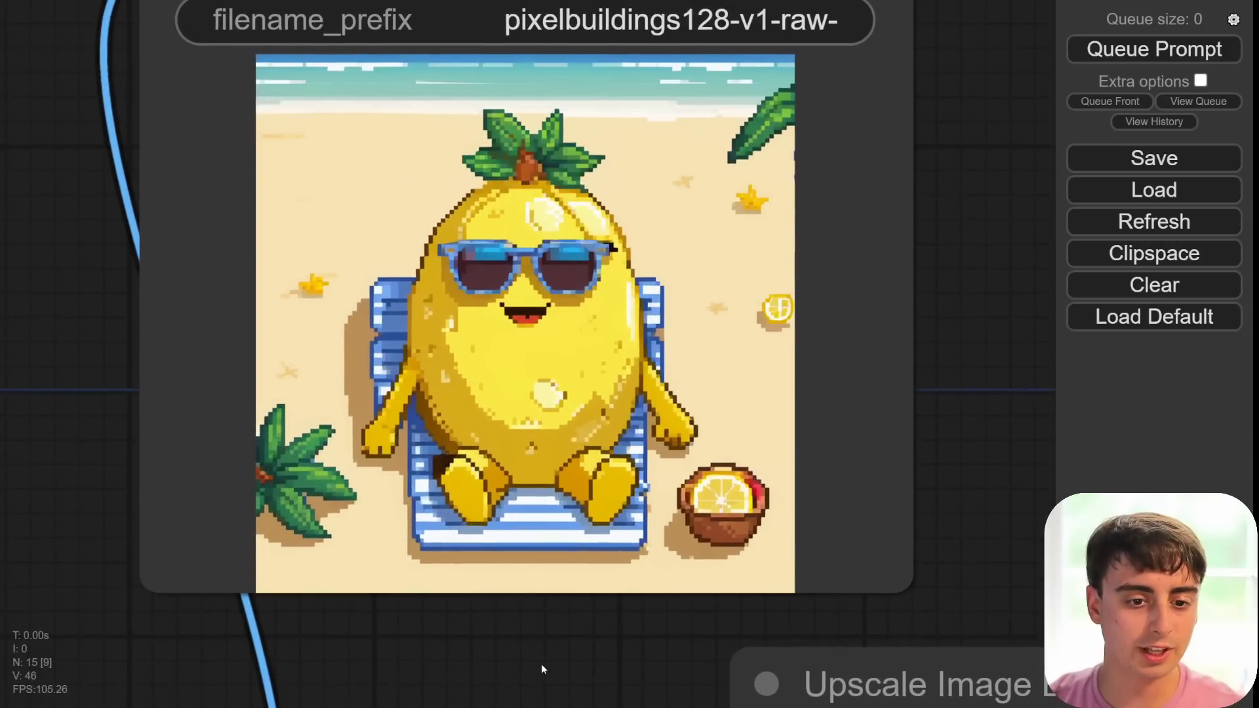
{"action": "left_click_drag", "start_coordinate": [542, 663], "coordinate": [576, 602]}
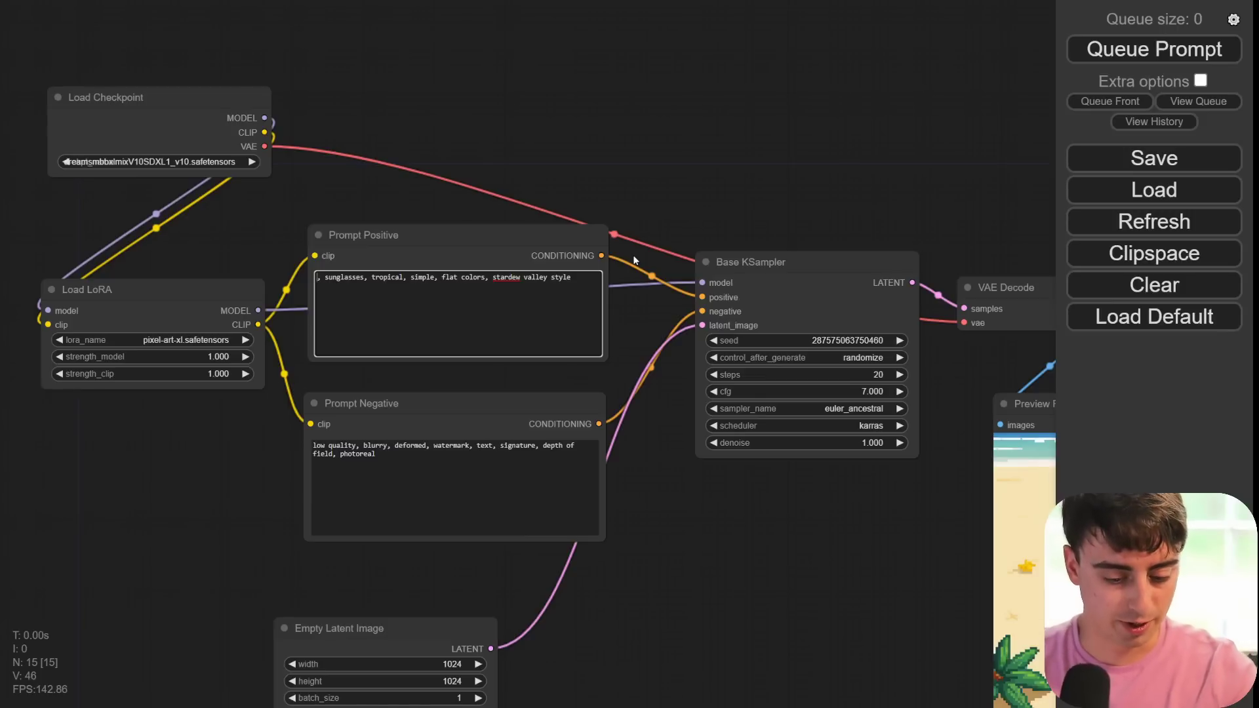
- Begin the positive prompt with "pixel art Dwaine the rock Johnson character close up" in place of the lemon description, and generate the image
{"action": "type", "text": "pixel art Dwaine the rock Johnson character close up"}
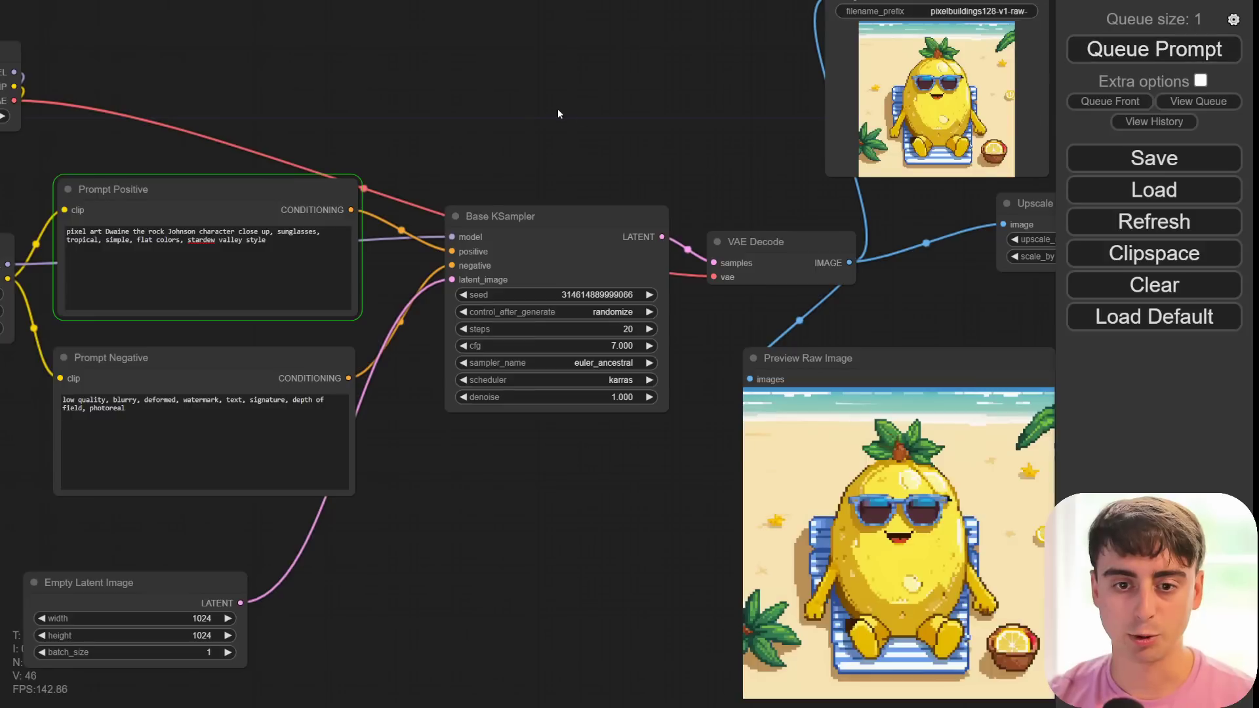
{"action": "left_click_drag", "start_coordinate": [557, 108], "coordinate": [446, 162]}
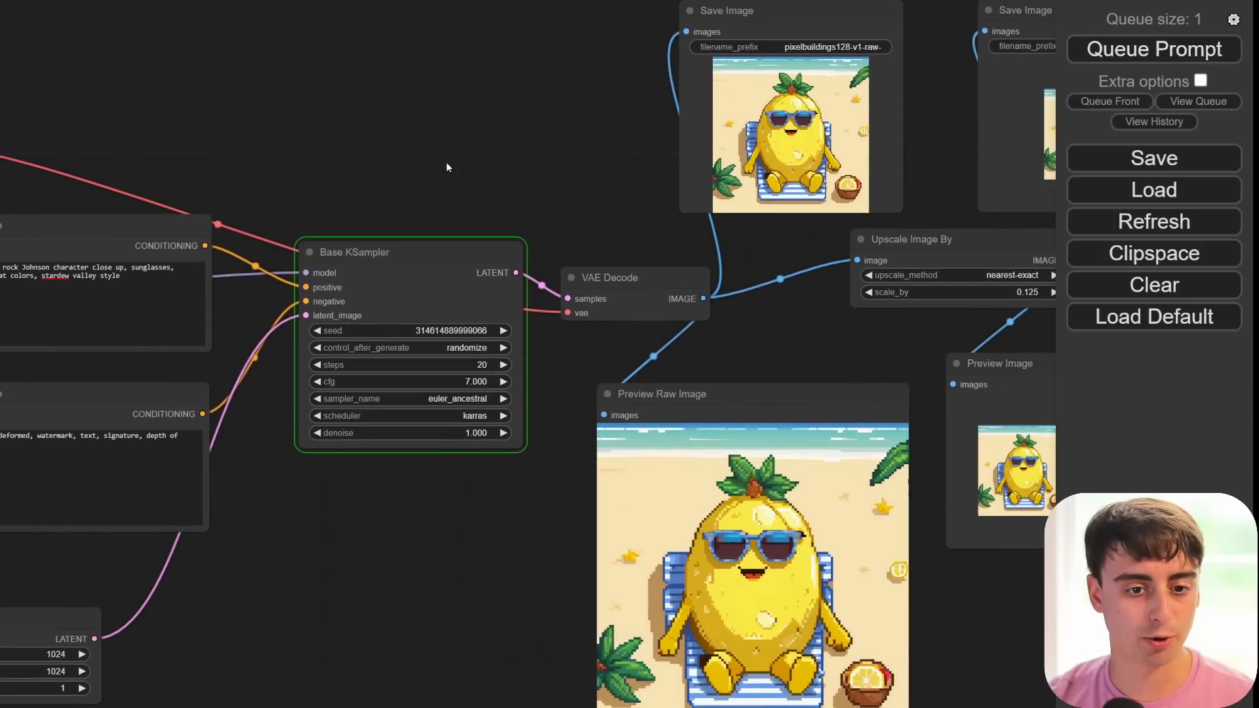
{"action": "left_click_drag", "start_coordinate": [531, 175], "coordinate": [442, 240]}
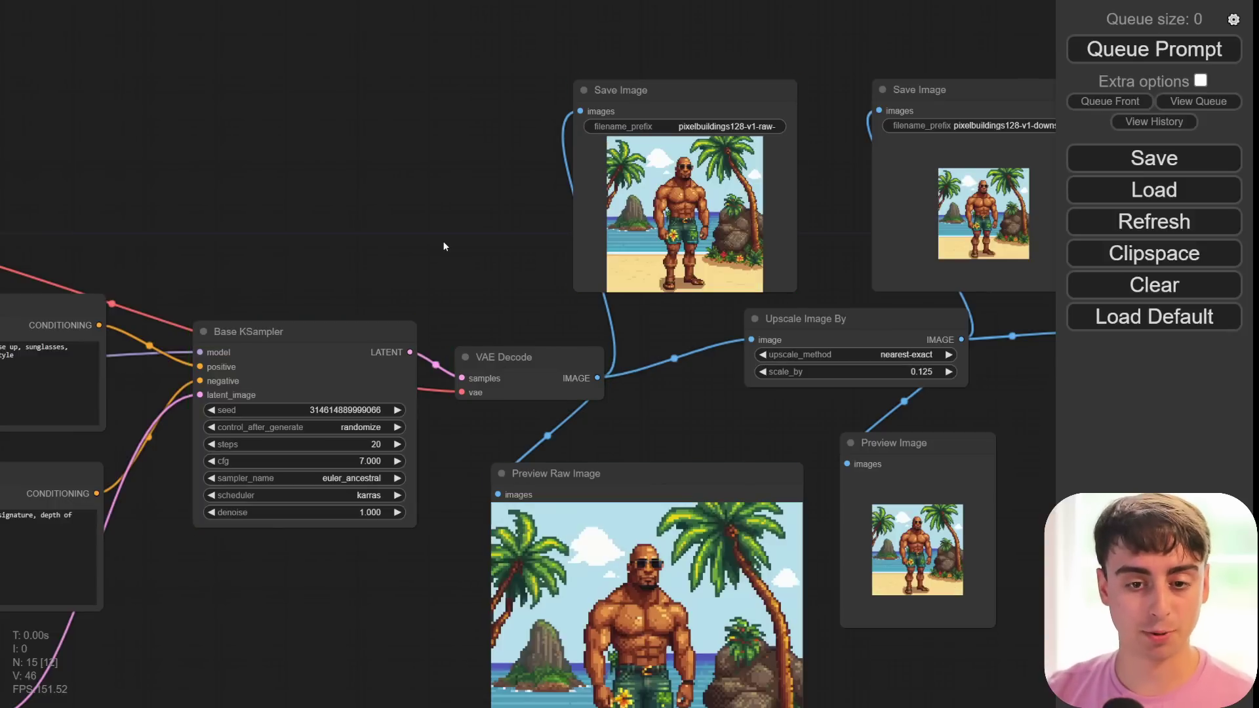
{"action": "left_click_drag", "start_coordinate": [655, 408], "coordinate": [620, 196]}
{"action": "scroll", "coordinate": [669, 446], "scroll_direction": "up", "scroll_amount": 6}
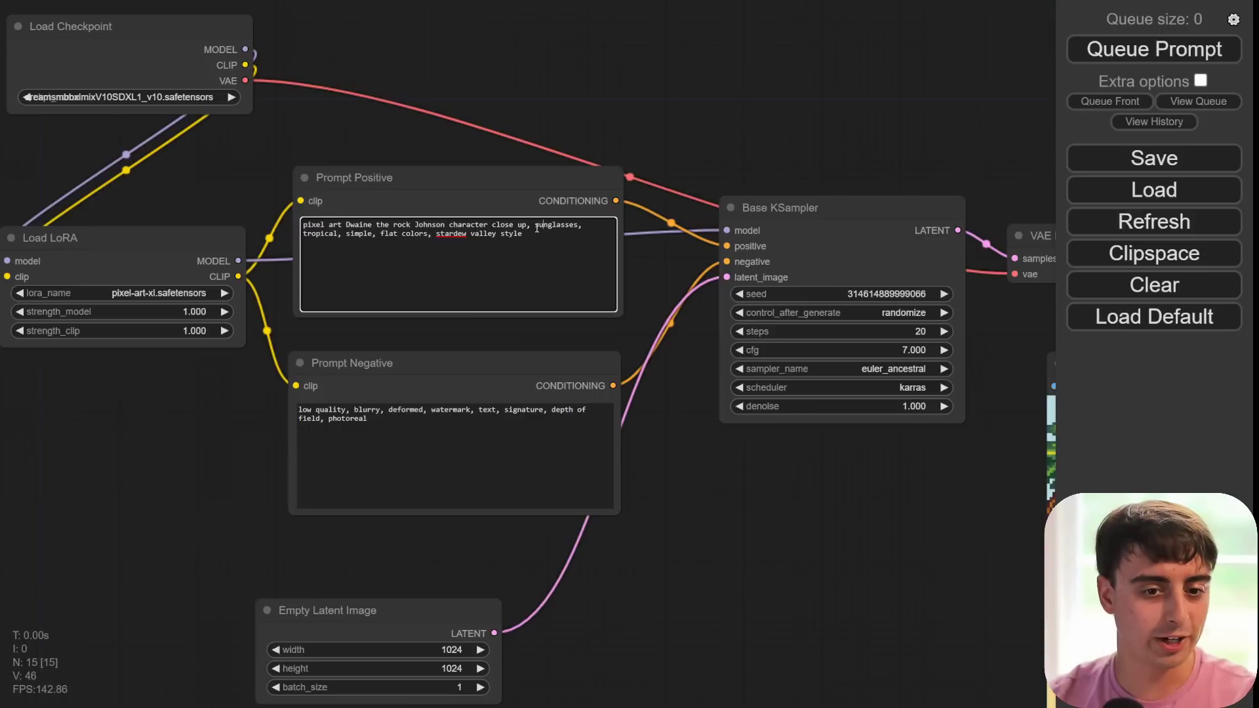
- Remove "sunglasses, tropical," from the text in the Prompt Positive node
{"action": "left_click_drag", "start_coordinate": [537, 227], "coordinate": [340, 235]}
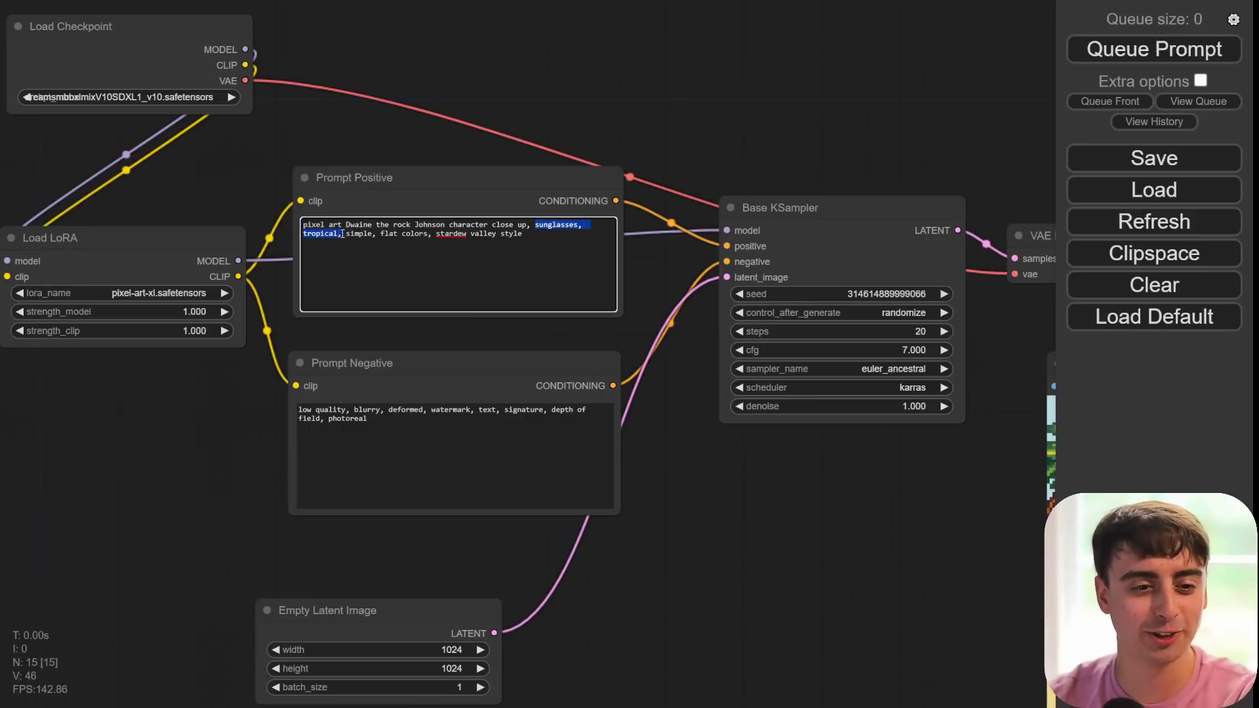
{"action": "key", "text": "BackSpace"}
{"action": "key", "text": "BackSpace"}
{"action": "key", "text": "BackSpace"}
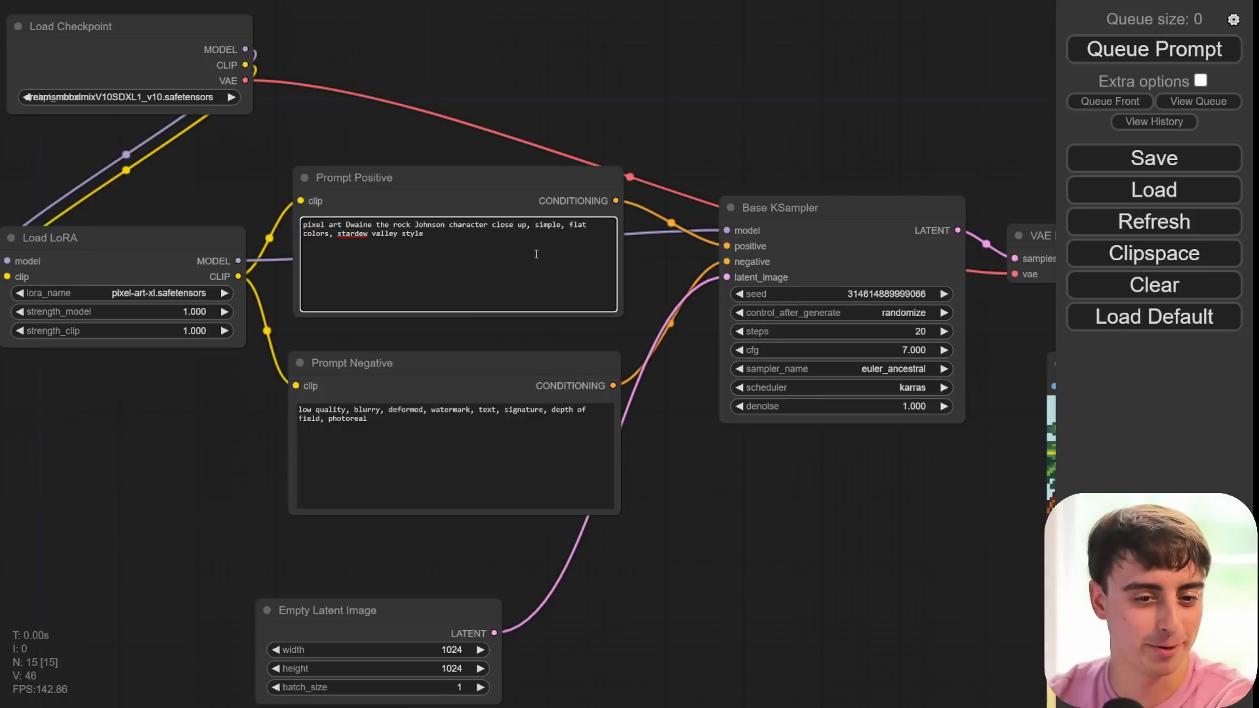
- Add "selection" after "character" in the Prompt Positive node and generate the image
{"action": "left_click", "coordinate": [493, 225]}
{"action": "type", "text": ", selection"}
{"action": "key", "text": "ctrl+Return"}
{"action": "scroll", "coordinate": [701, 156], "scroll_direction": "down", "scroll_amount": 2}
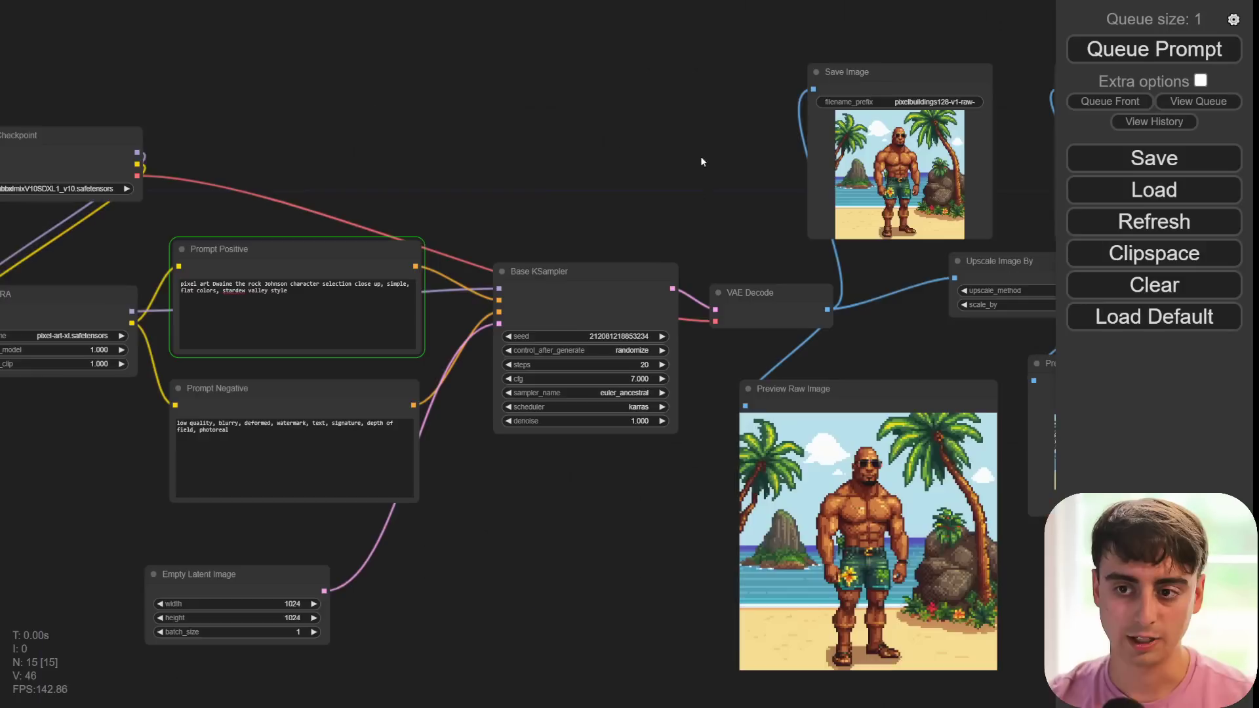
{"action": "scroll", "coordinate": [499, 171], "scroll_direction": "up", "scroll_amount": 1}
{"action": "left_click_drag", "start_coordinate": [869, 334], "coordinate": [618, 282]}
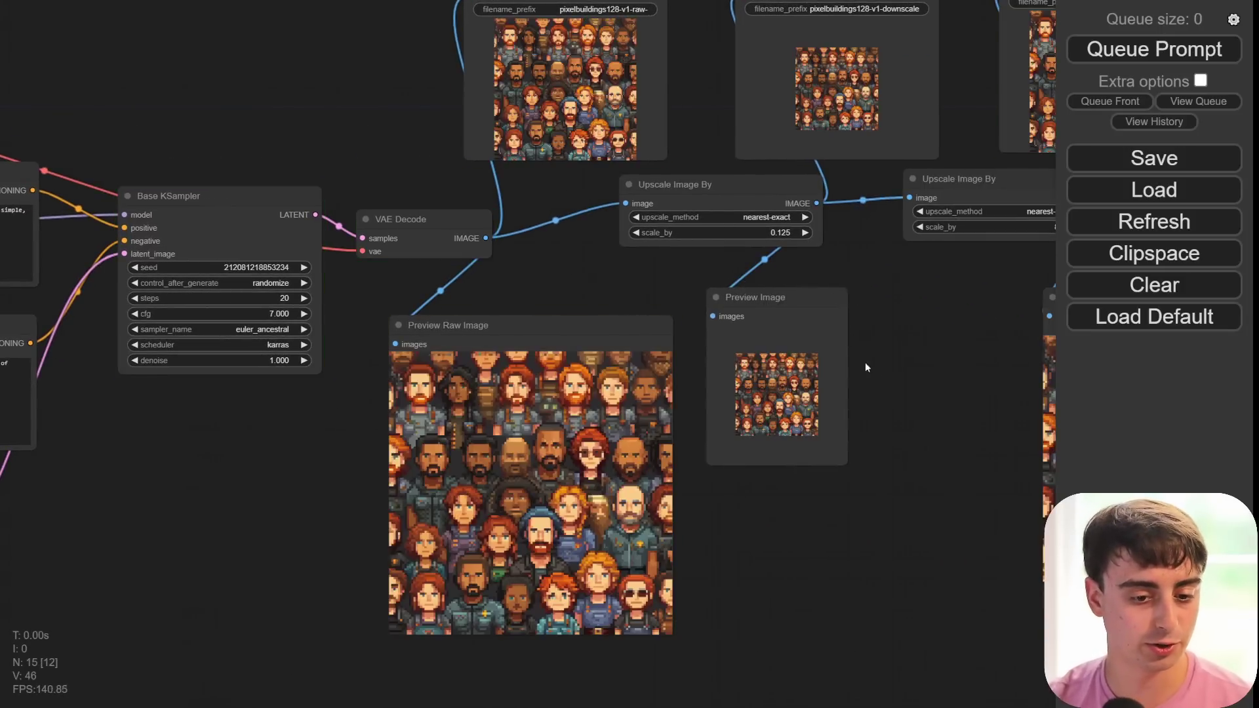
- Examine the crowd of generated characters up close in the Preview Raw Image node
{"action": "scroll", "coordinate": [918, 403], "scroll_direction": "up", "scroll_amount": 1}
{"action": "scroll", "coordinate": [544, 531], "scroll_direction": "up", "scroll_amount": 8}
{"action": "left_click_drag", "start_coordinate": [853, 590], "coordinate": [879, 569]}
{"action": "scroll", "coordinate": [978, 533], "scroll_direction": "down", "scroll_amount": 3}
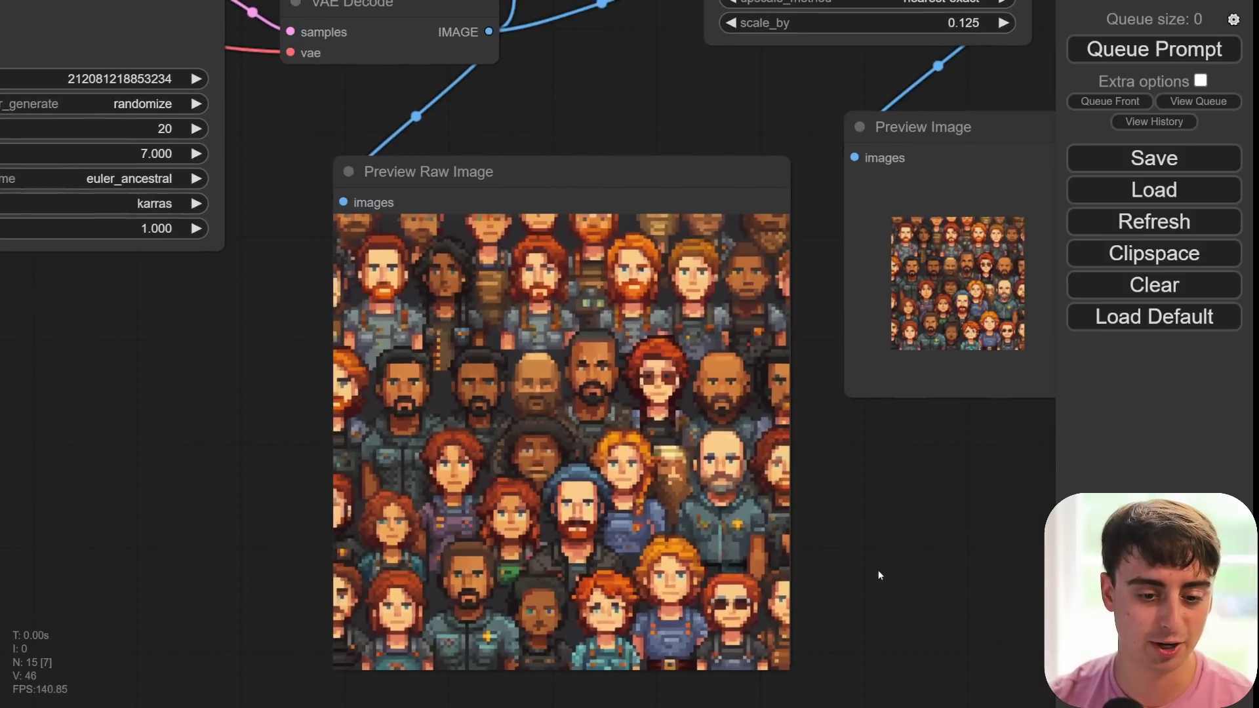
{"action": "scroll", "coordinate": [878, 570], "scroll_direction": "down", "scroll_amount": 3}
{"action": "scroll", "coordinate": [805, 569], "scroll_direction": "down", "scroll_amount": 2}
- Remove "pixel art" and "character selection" from the Dwaine the rock Johnson positive prompt and generate the image
{"action": "left_click_drag", "start_coordinate": [305, 481], "coordinate": [699, 547]}
{"action": "scroll", "coordinate": [699, 547], "scroll_direction": "up", "scroll_amount": 2}
{"action": "left_click_drag", "start_coordinate": [576, 200], "coordinate": [461, 200]}
{"action": "left_click", "coordinate": [576, 201]}
{"action": "left_click_drag", "start_coordinate": [576, 201], "coordinate": [461, 200]}
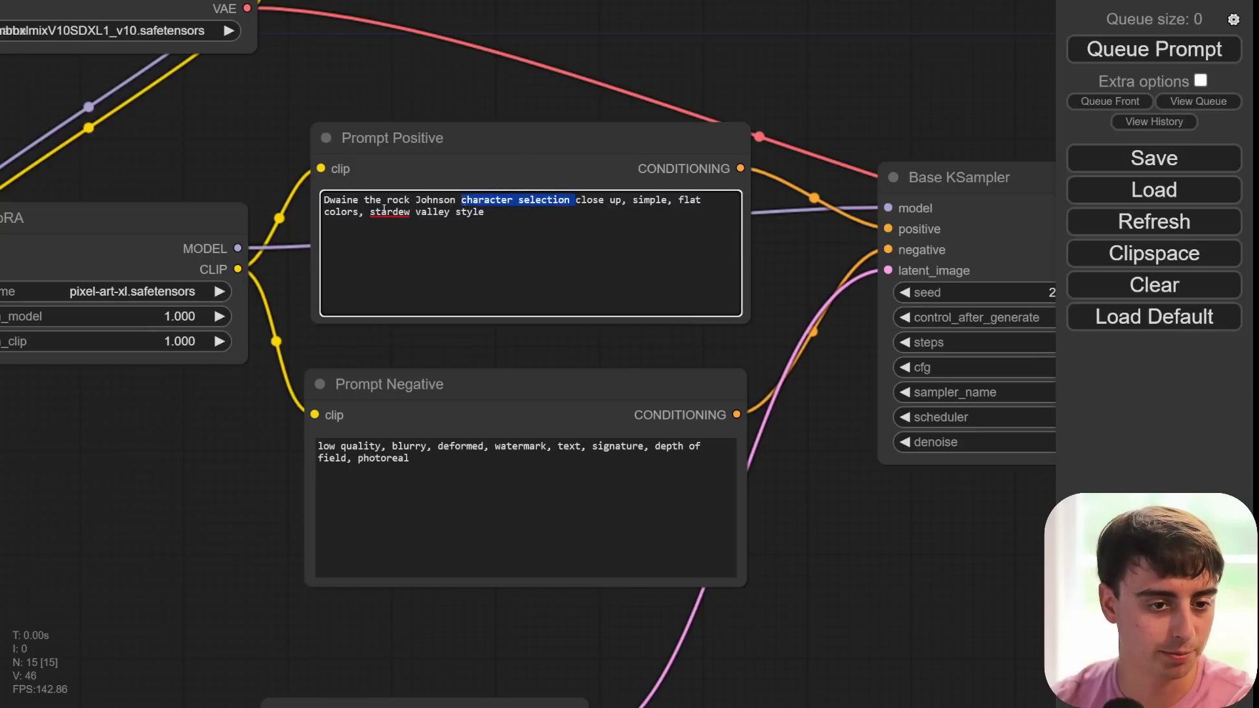
{"action": "key", "text": "BackSpace"}
{"action": "left_click", "coordinate": [317, 199]}
{"action": "left_click", "coordinate": [1171, 48]}
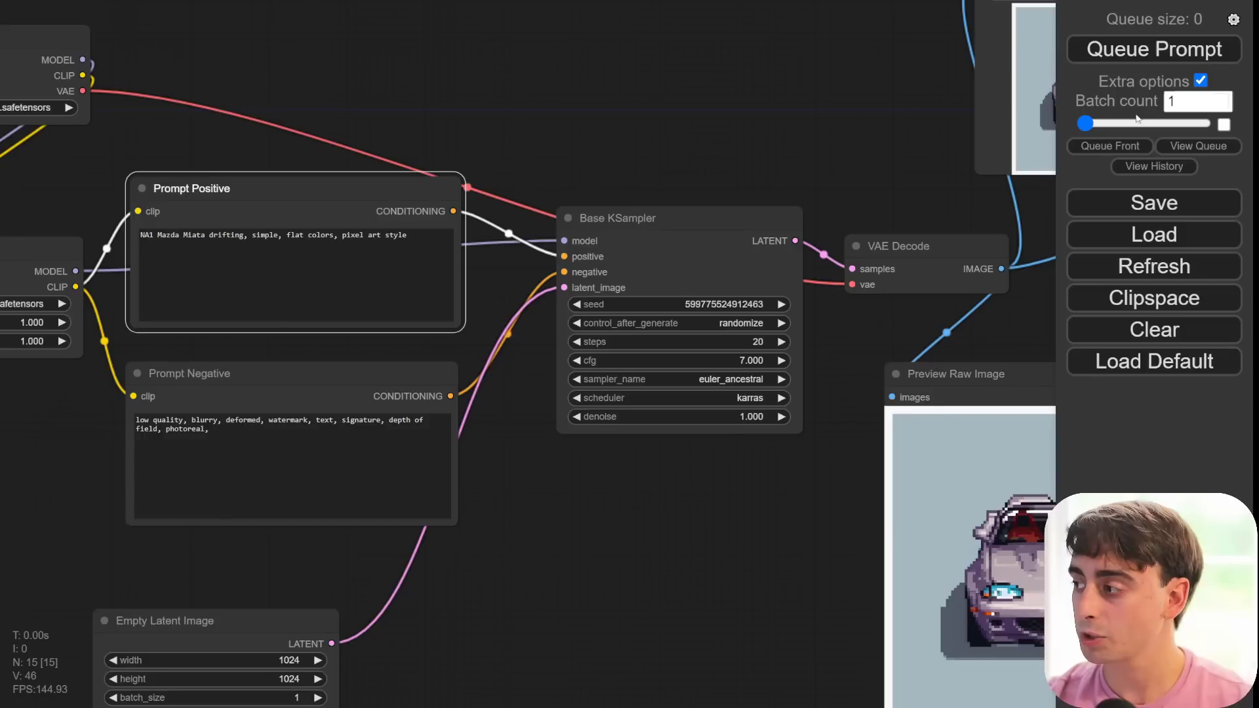
- Set the batch count to 20 and queue the NA1 Mazda Miata drifting prompt
{"action": "left_click_drag", "start_coordinate": [1200, 123], "coordinate": [1093, 129]}
{"action": "left_click_drag", "start_coordinate": [1087, 124], "coordinate": [1108, 124]}
{"action": "left_click", "coordinate": [1180, 51]}
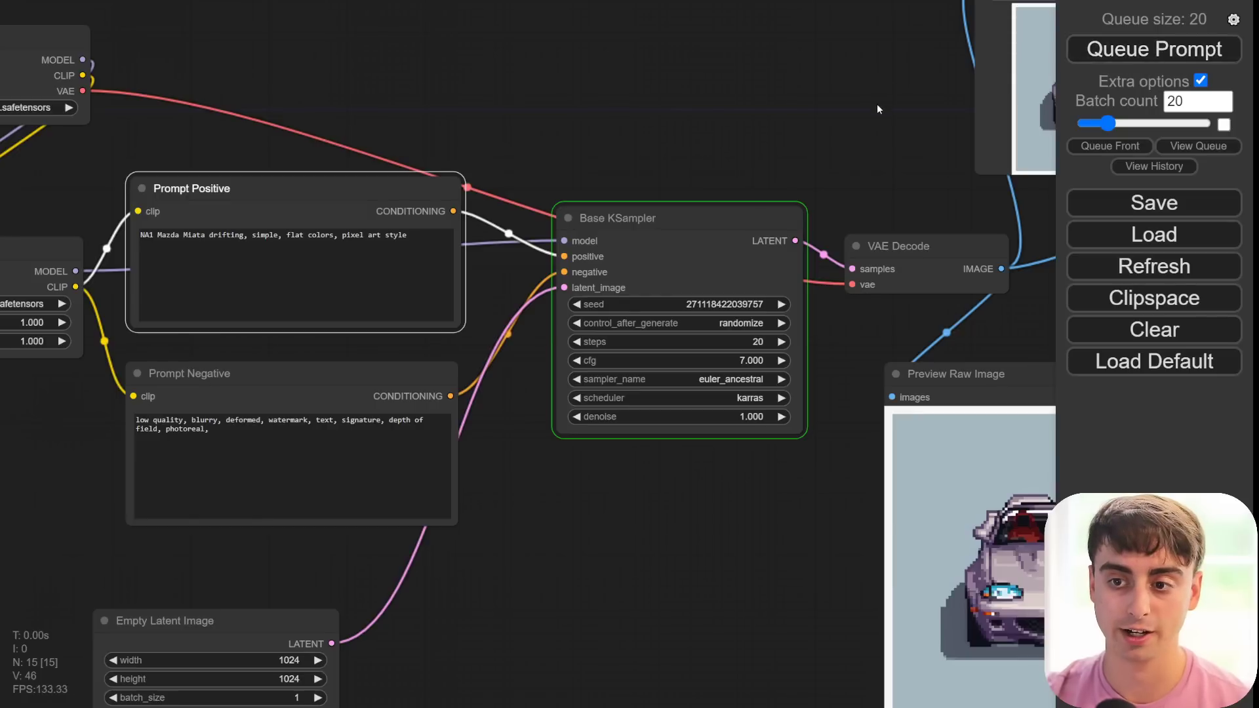
- Inspect the first generated Miata image up close in the raw image preview
{"action": "left_click_drag", "start_coordinate": [889, 120], "coordinate": [732, 138]}
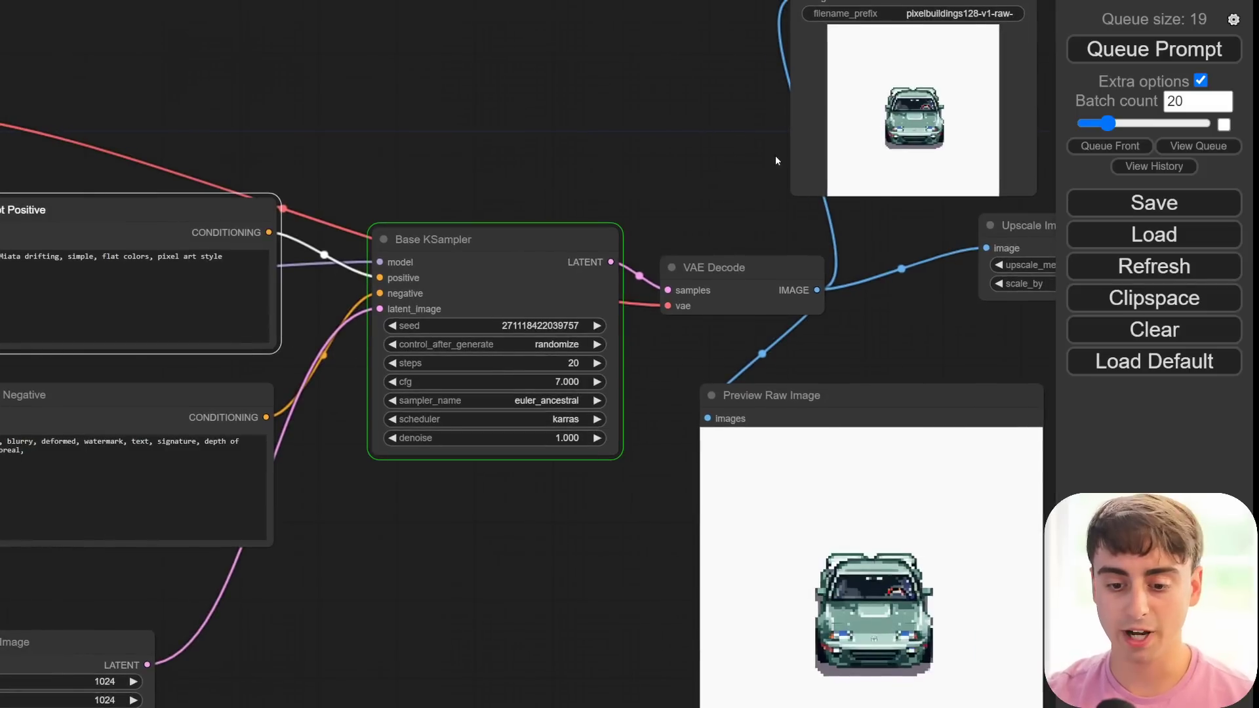
{"action": "scroll", "coordinate": [632, 231], "scroll_direction": "up", "scroll_amount": 5}
{"action": "left_click_drag", "start_coordinate": [632, 230], "coordinate": [640, 88]}
{"action": "left_click_drag", "start_coordinate": [898, 509], "coordinate": [874, 396]}
{"action": "scroll", "coordinate": [878, 399], "scroll_direction": "down", "scroll_amount": 2}
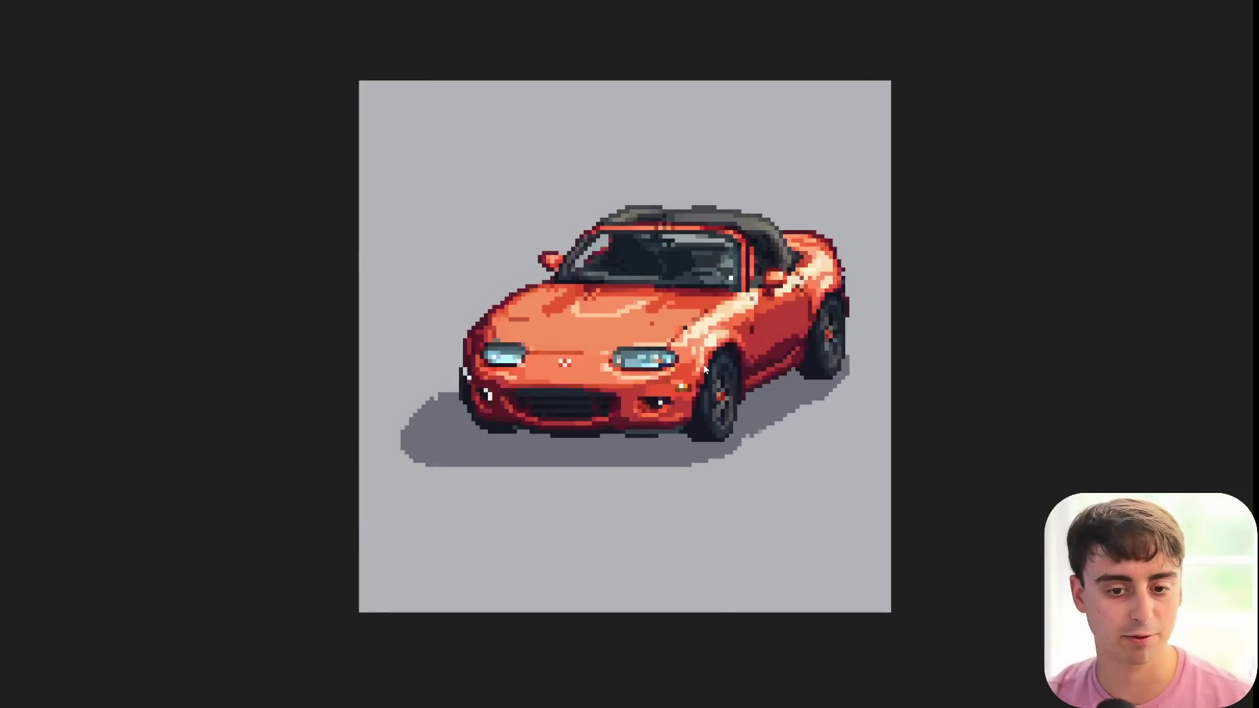
- Browse the generated Miata images in the photo viewer and inspect the upscaled white car in ComfyUI
{"action": "key", "text": "Right"}
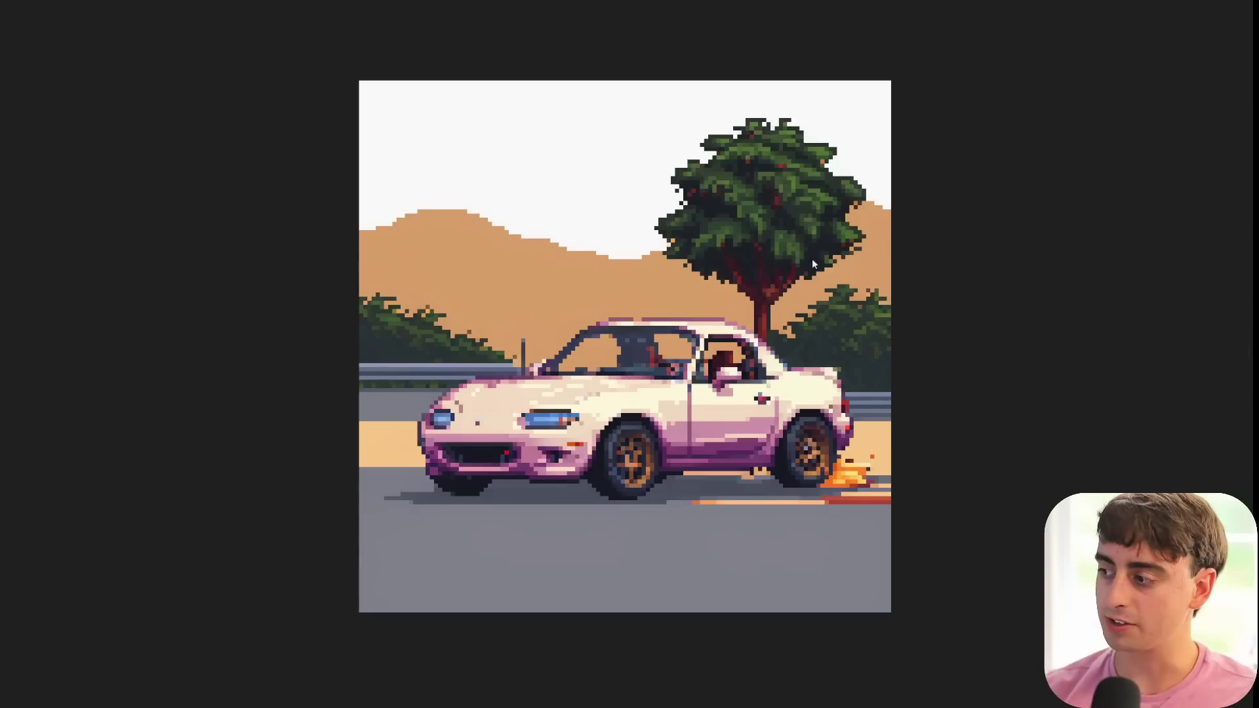
{"action": "key", "text": "Right"}
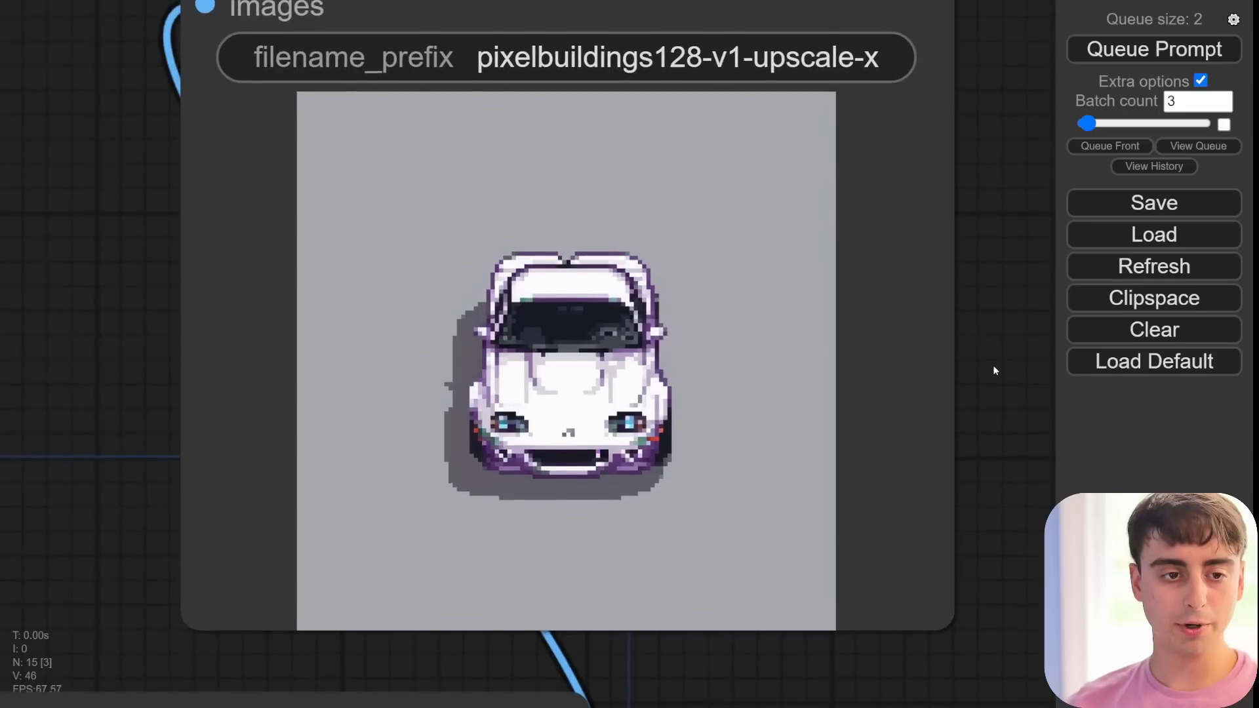
{"action": "scroll", "coordinate": [987, 351], "scroll_direction": "up", "scroll_amount": 2}
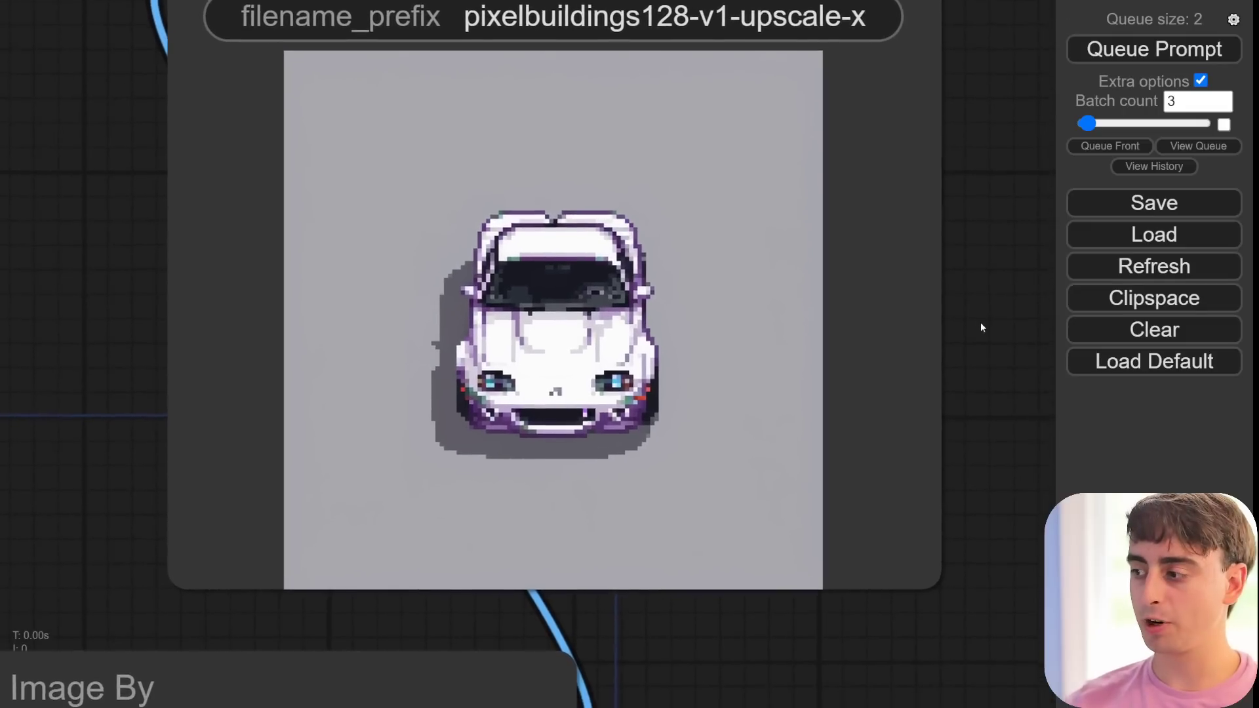
{"action": "left_click_drag", "start_coordinate": [981, 323], "coordinate": [981, 309]}
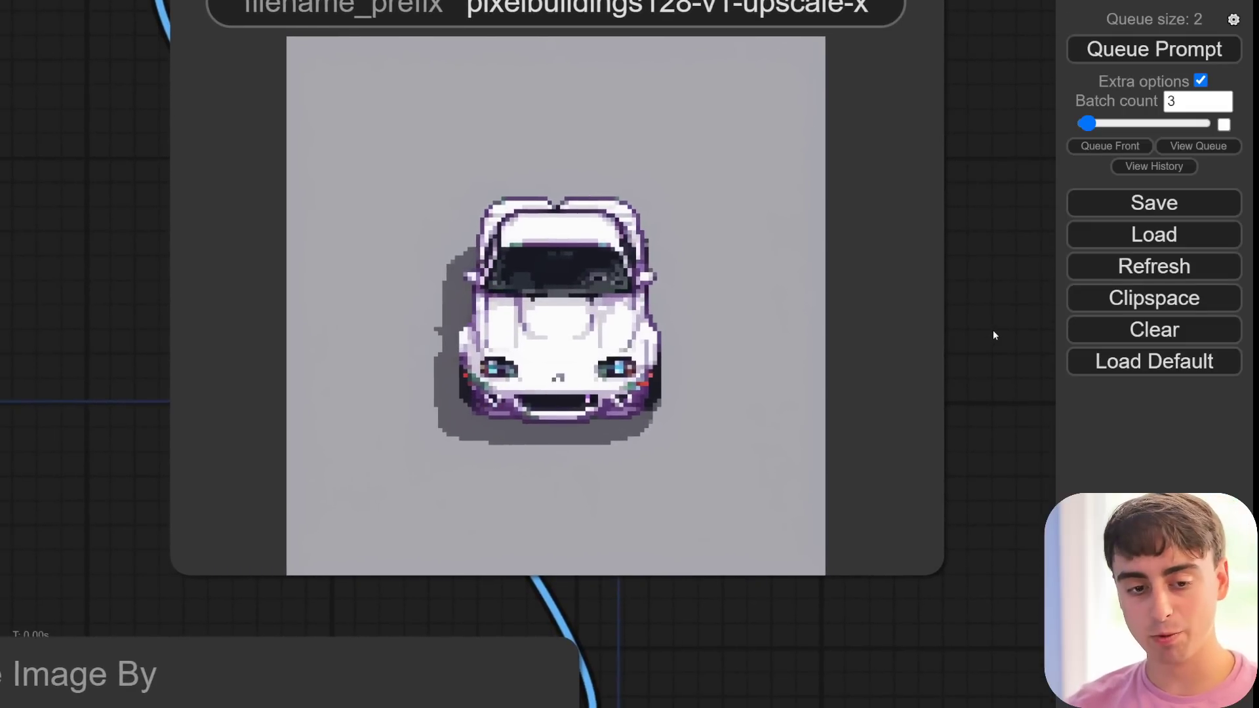
{"action": "scroll", "coordinate": [993, 329], "scroll_direction": "down", "scroll_amount": 5}
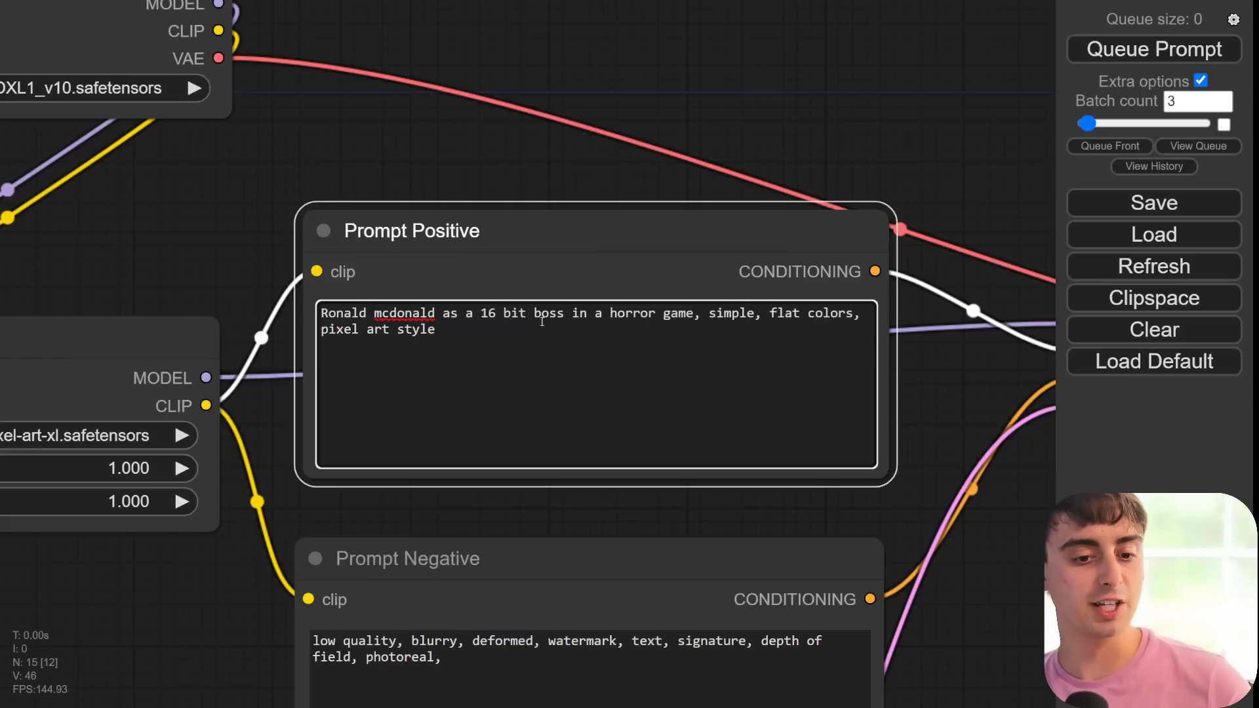
- Leave the Ronald McDonald horror game boss prompt and compare the generated clown images in the photo viewer
{"action": "left_click", "coordinate": [923, 167]}
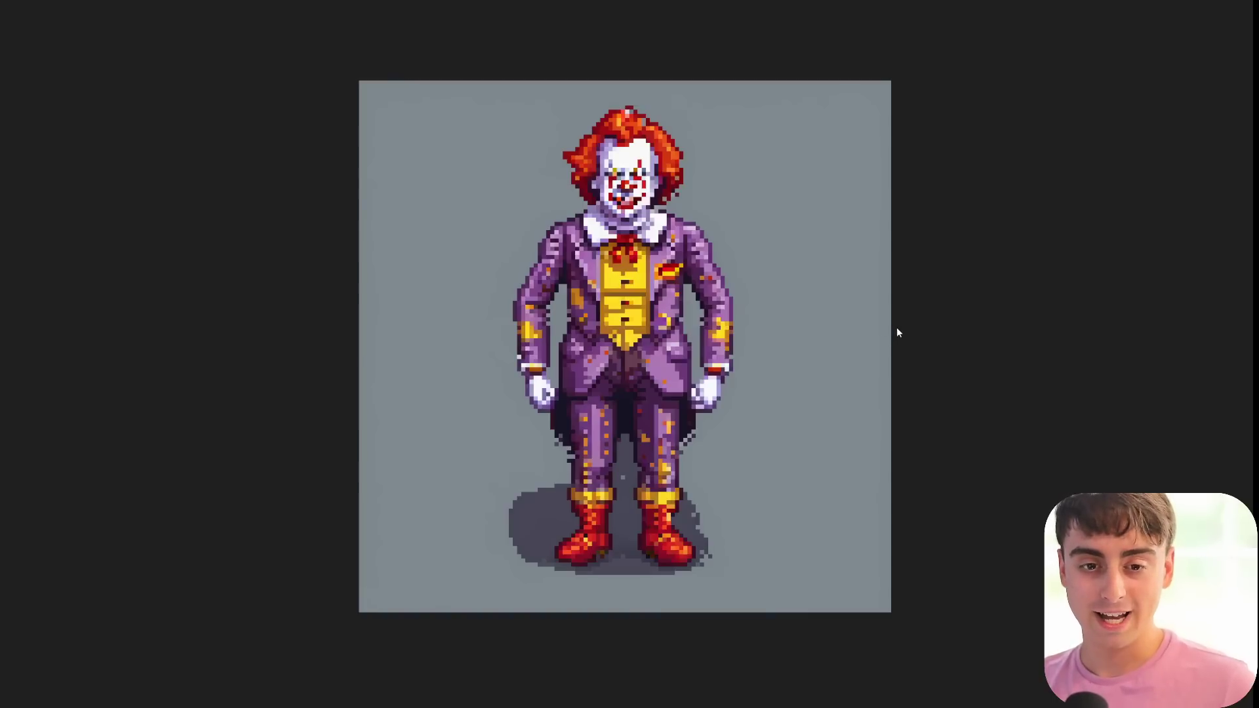
{"action": "key", "text": "Right"}
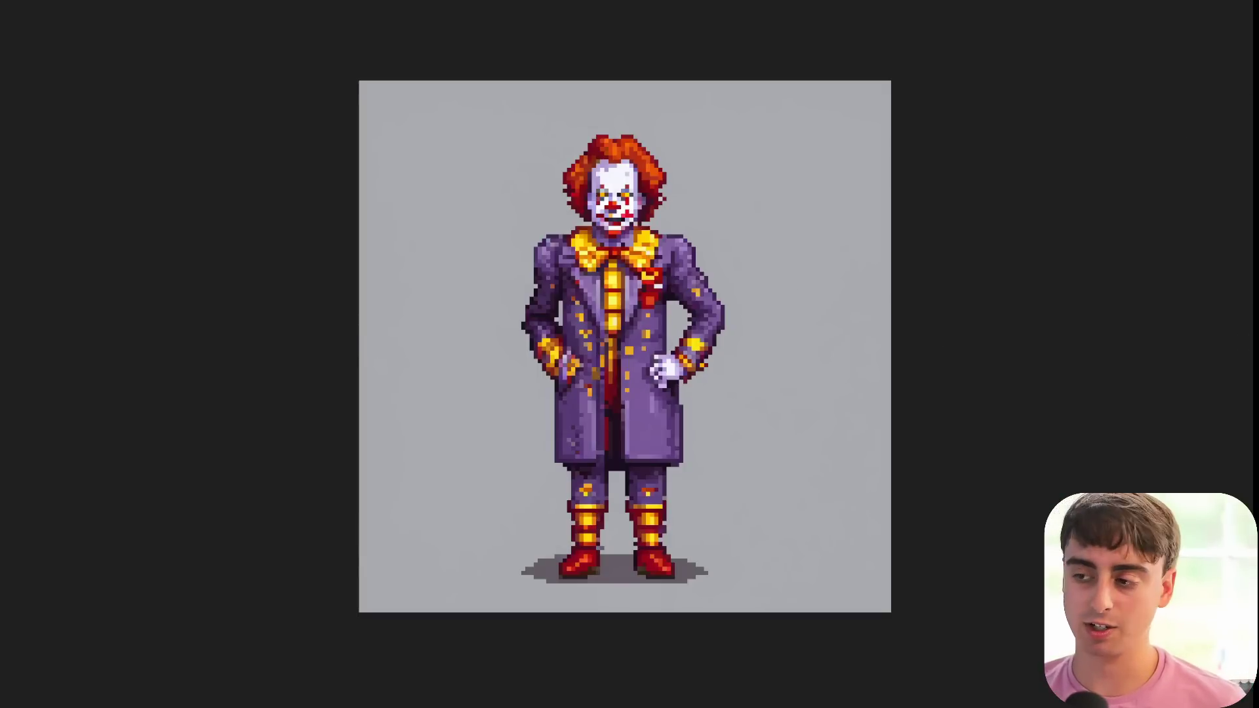
{"action": "key", "text": "Right"}
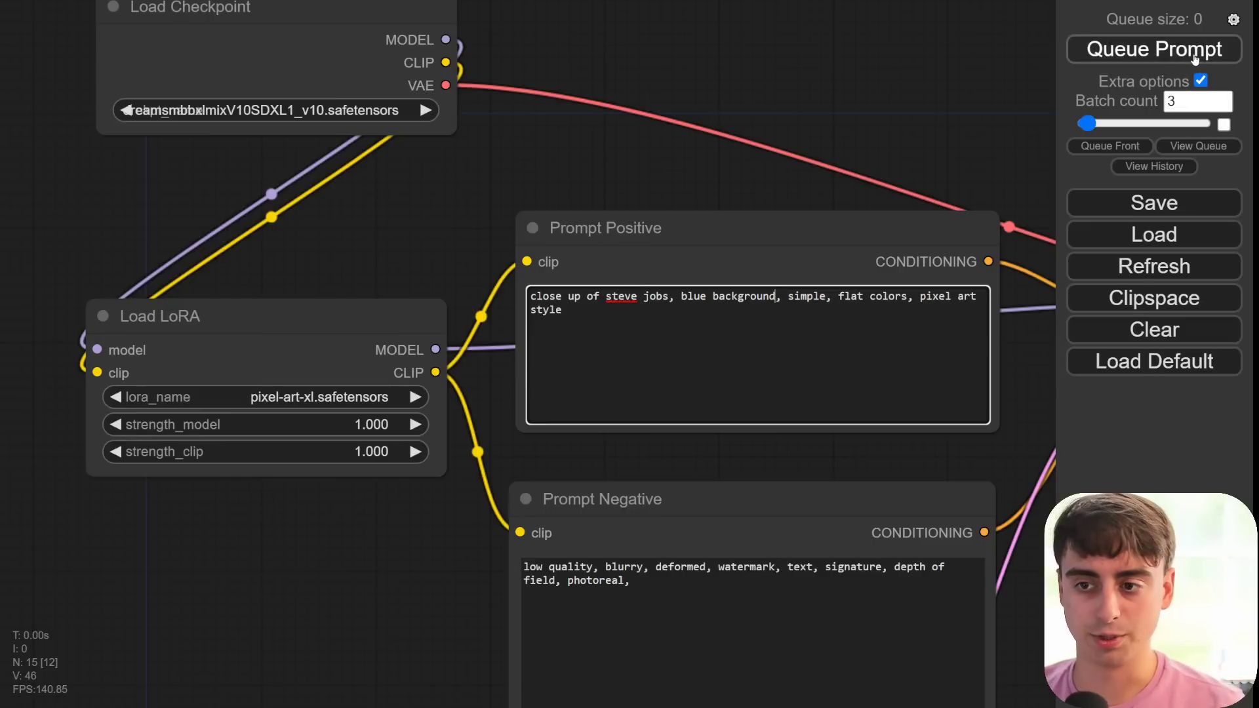
- Generate a batch of three Steve Jobs close-ups with a blue background and compare the results, enlarging one portrait
{"action": "left_click", "coordinate": [1193, 58]}
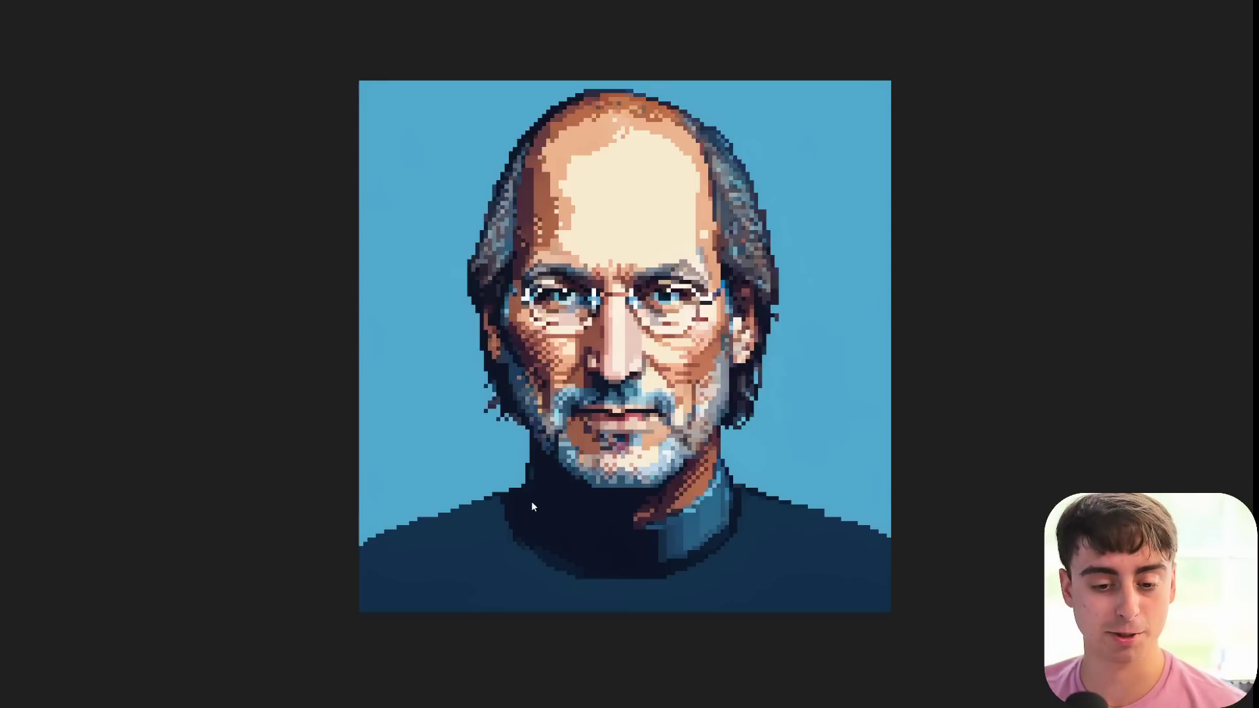
{"action": "key", "text": "Right"}
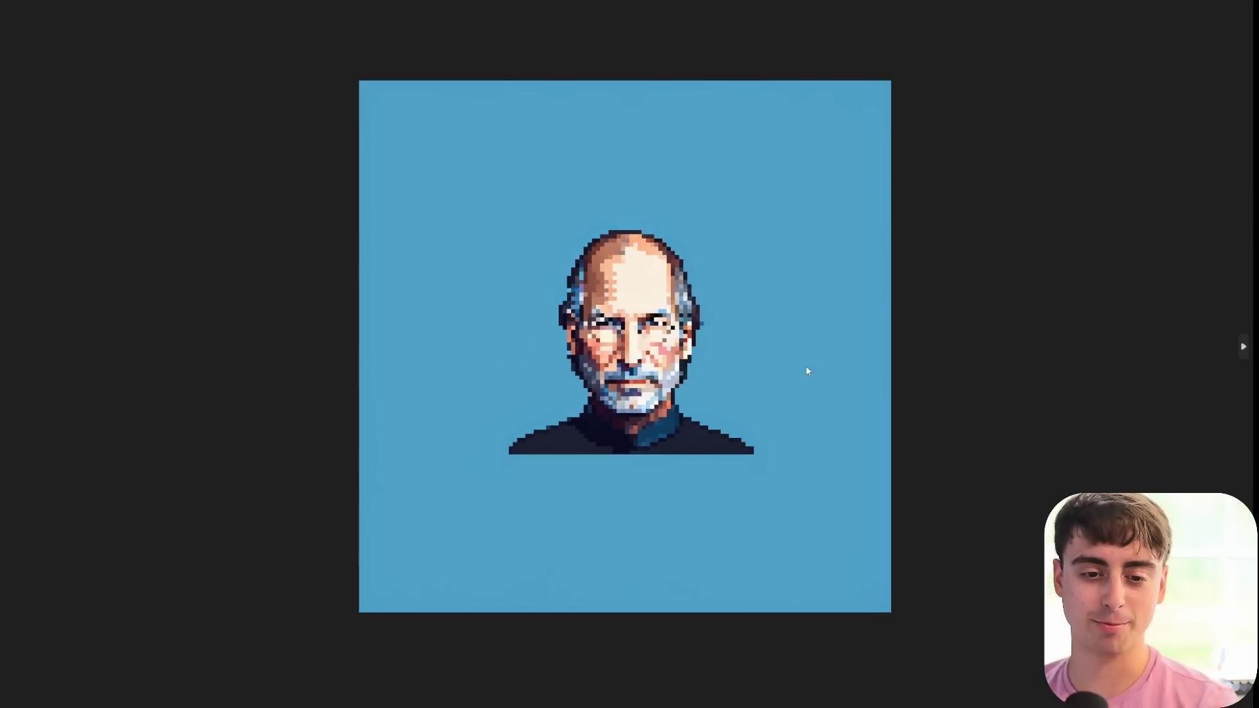
{"action": "key", "text": "Right"}
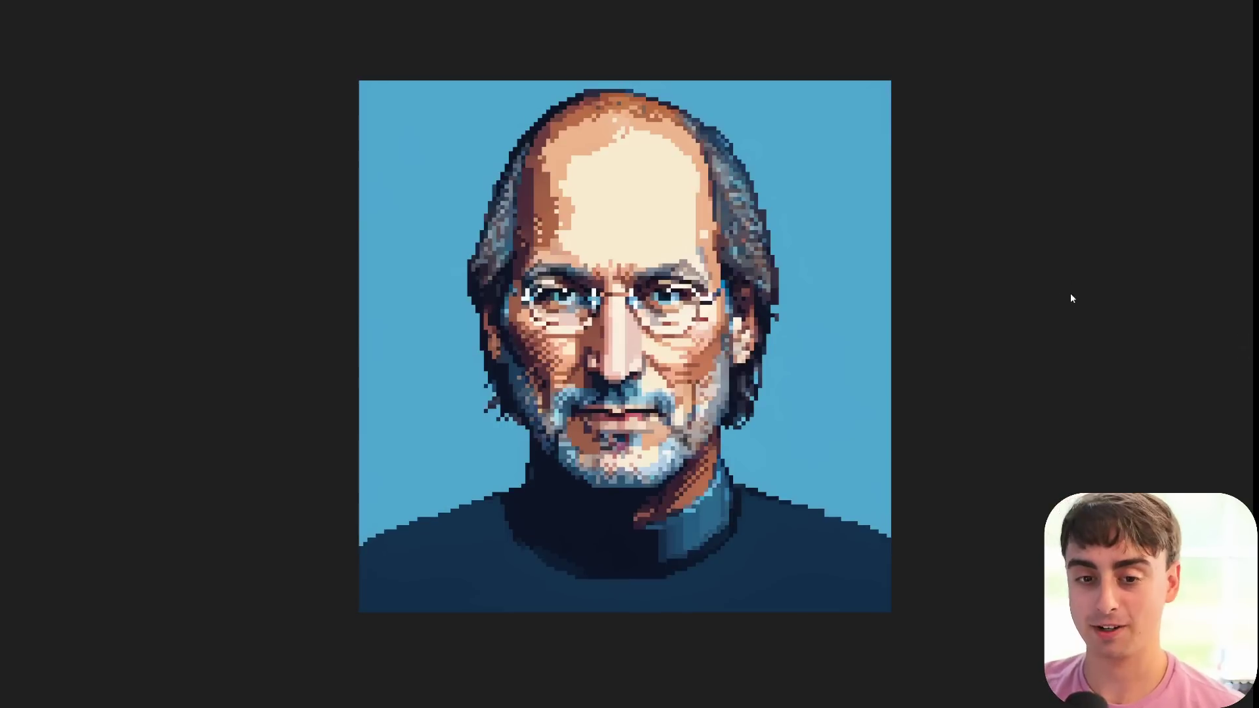
{"action": "key", "text": "Right"}
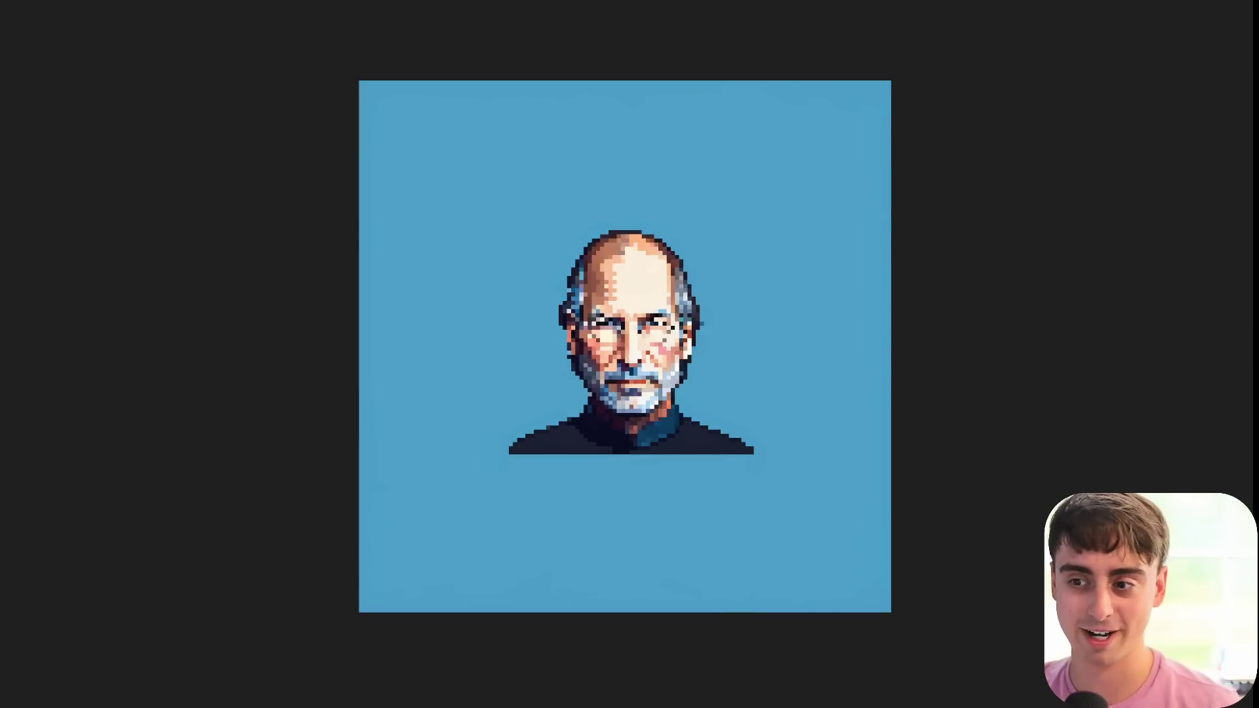
{"action": "key", "text": "Left"}
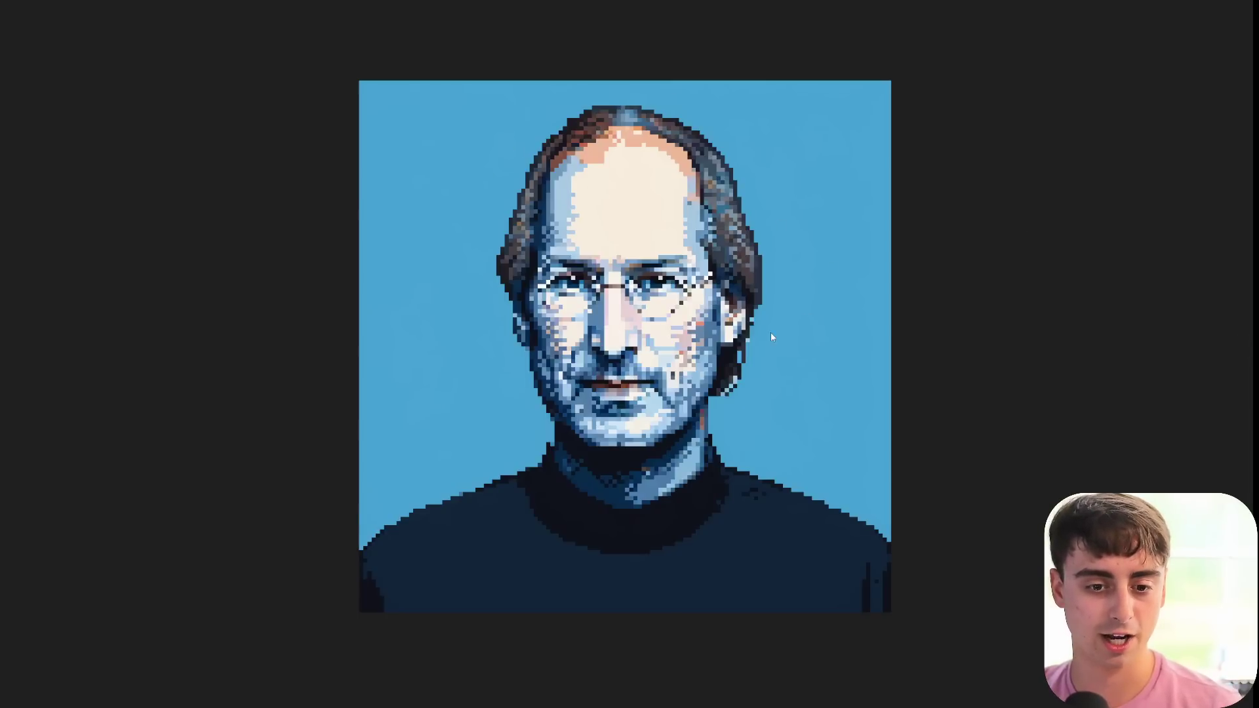
{"action": "left_click", "coordinate": [706, 378]}
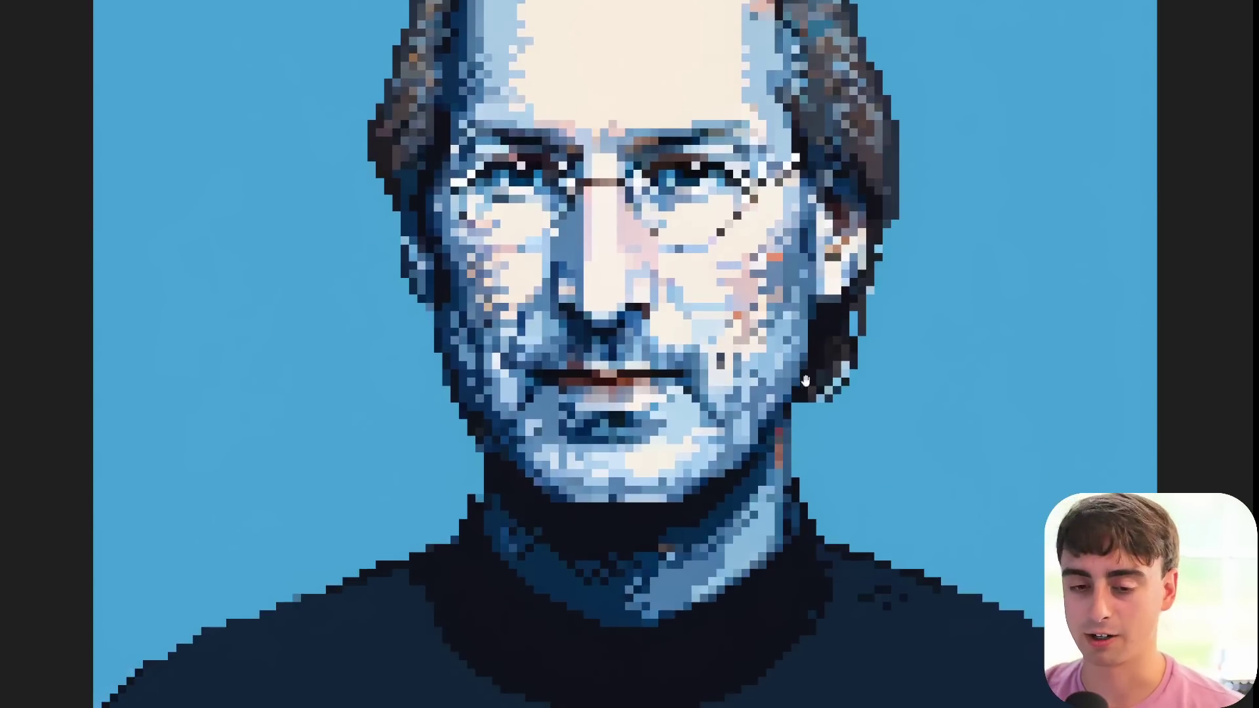
{"action": "left_click", "coordinate": [844, 352]}
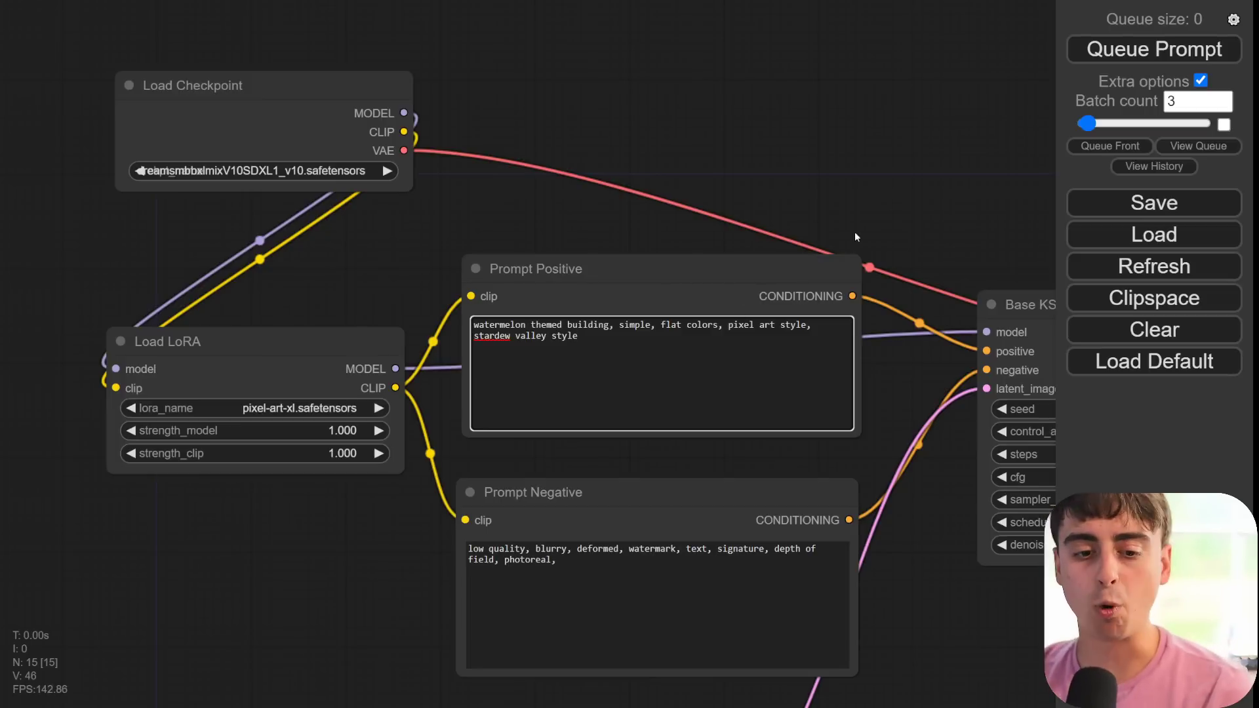
- Generate a batch of three images from the watermelon themed building prompt and browse them in the photo viewer
{"action": "left_click", "coordinate": [1085, 48]}
{"action": "left_click_drag", "start_coordinate": [935, 143], "coordinate": [339, 102]}
{"action": "left_click_drag", "start_coordinate": [722, 125], "coordinate": [563, 116]}
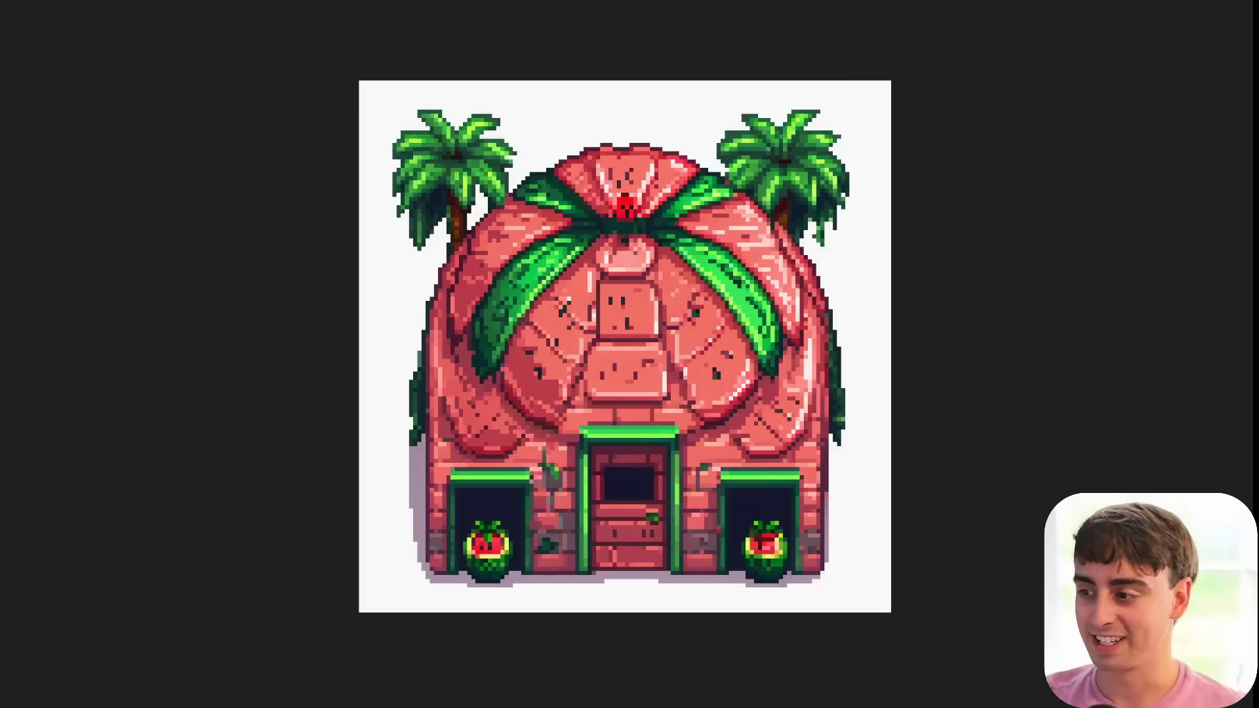
{"action": "key", "text": "Right"}
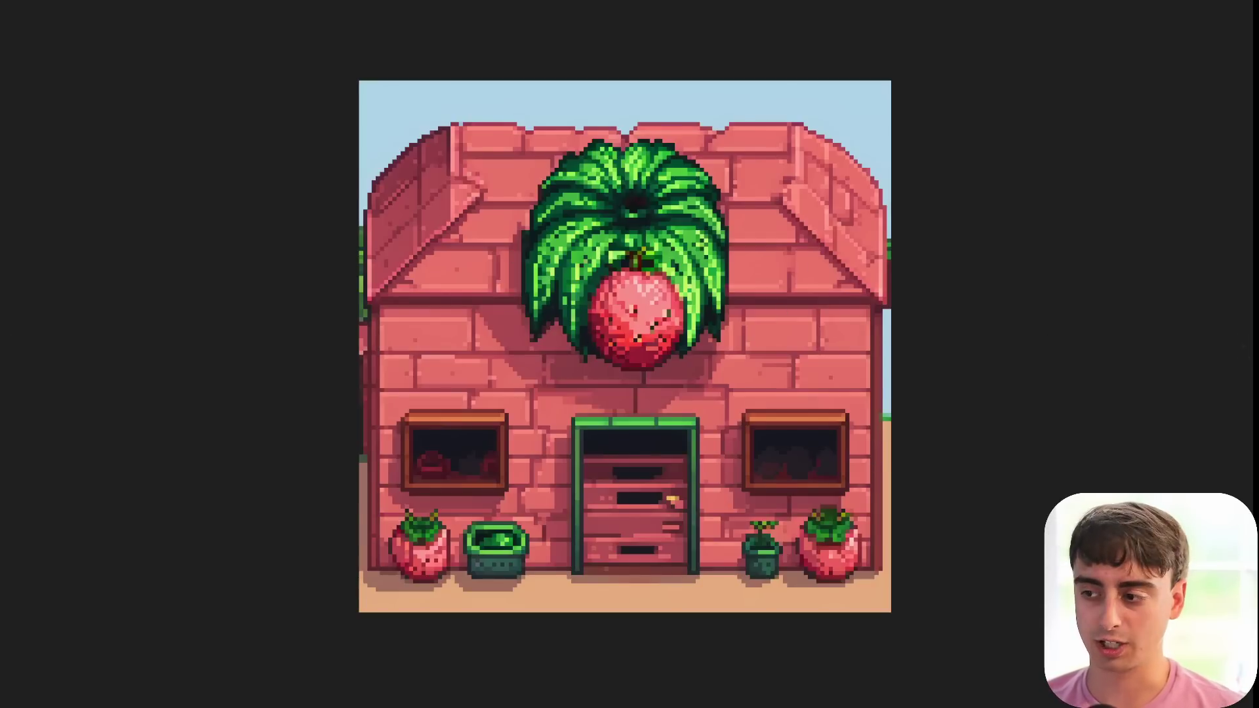
{"action": "key", "text": "Right"}
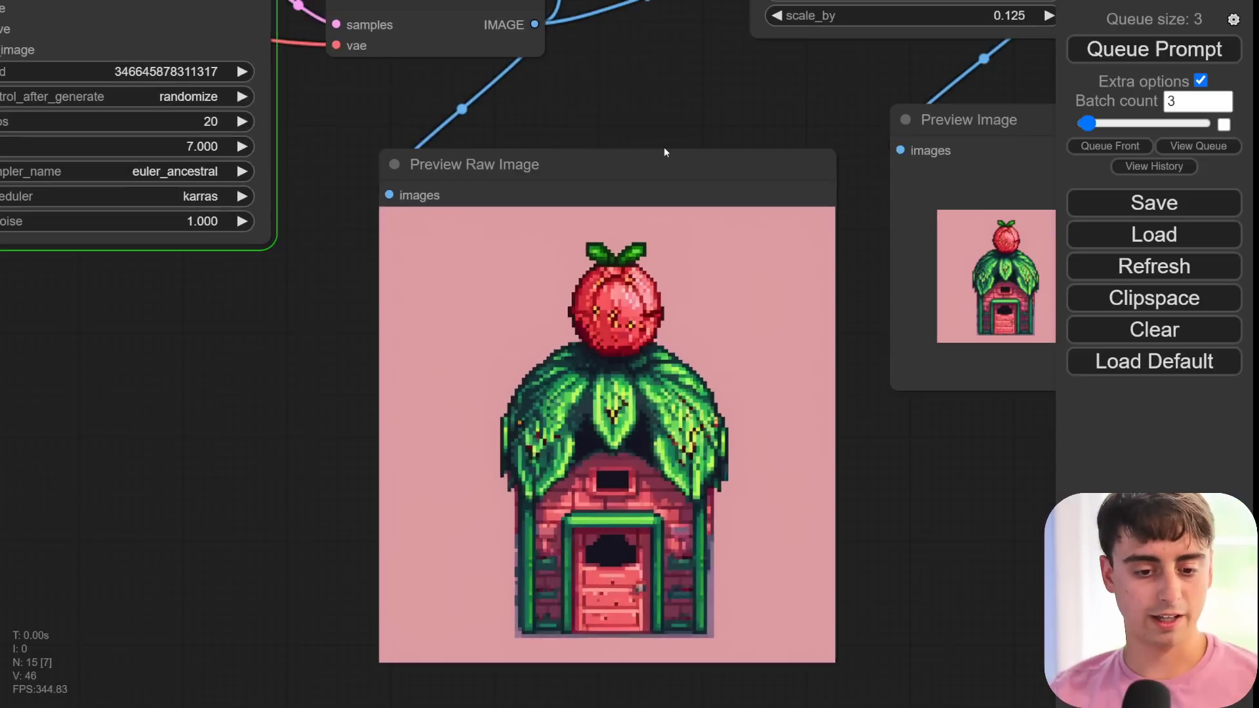
- Check the preview nodes during generation and browse the bumble bee character images in the photo viewer
{"action": "scroll", "coordinate": [664, 147], "scroll_direction": "down", "scroll_amount": 1}
{"action": "left_click_drag", "start_coordinate": [658, 172], "coordinate": [606, 405]}
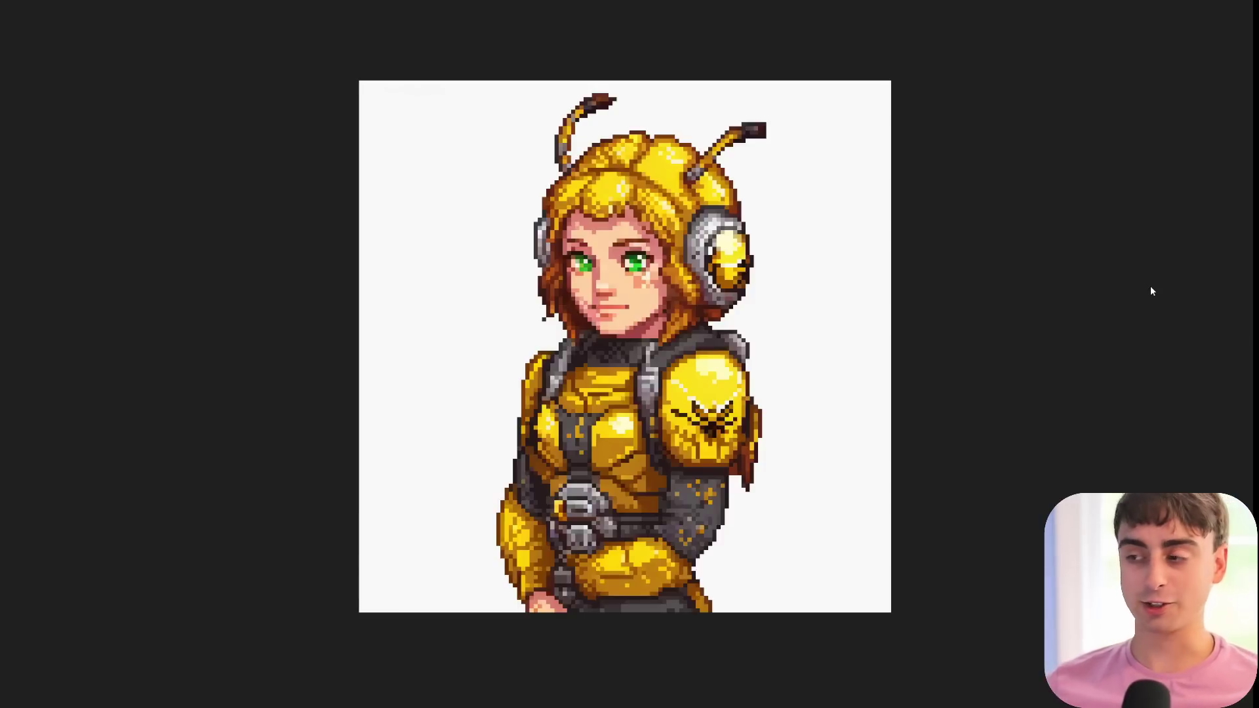
{"action": "key", "text": "Right"}
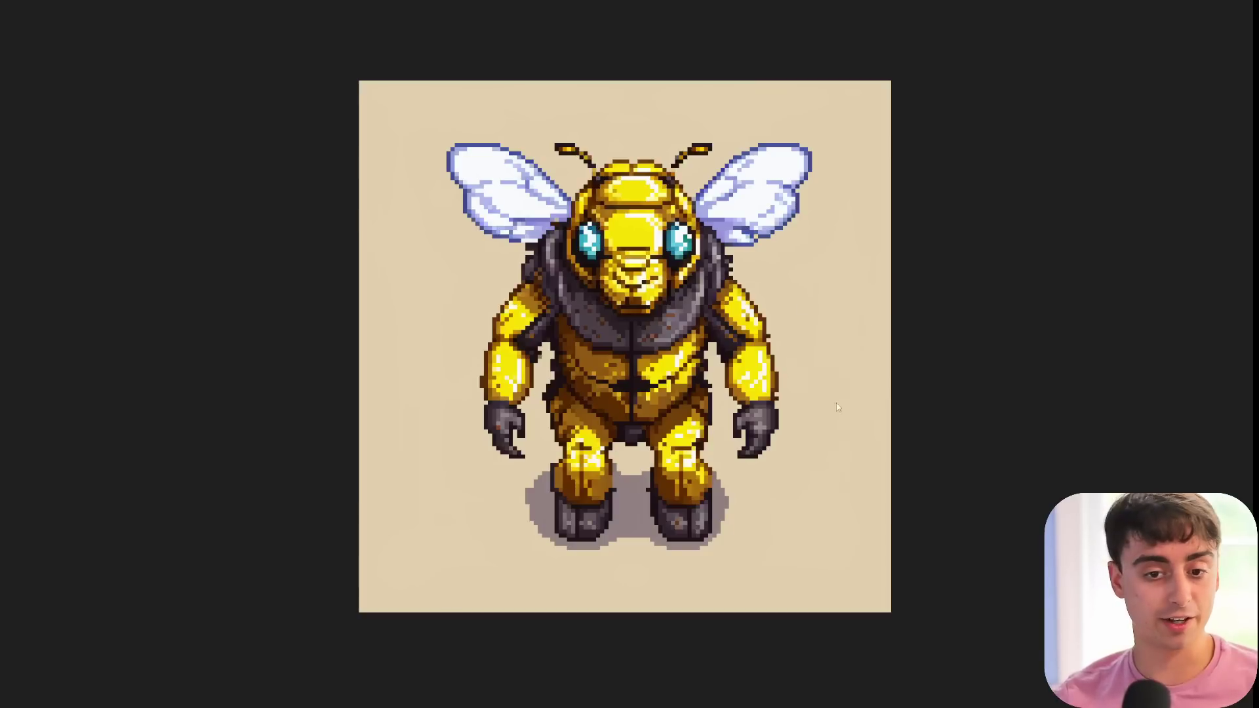
{"action": "key", "text": "Right"}
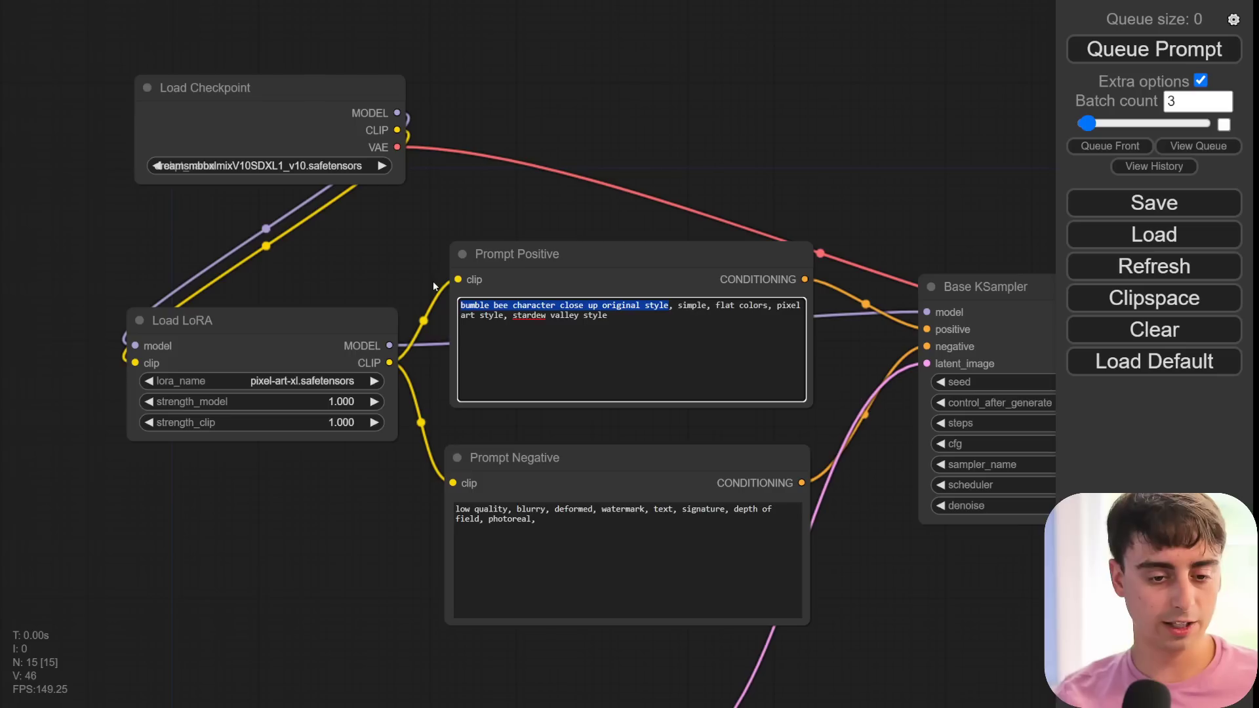
- Delete "bumble bee character close up original style" from the positive prompt, and compare the generated images of a person riding a giant turtle
{"action": "key", "text": "BackSpace"}
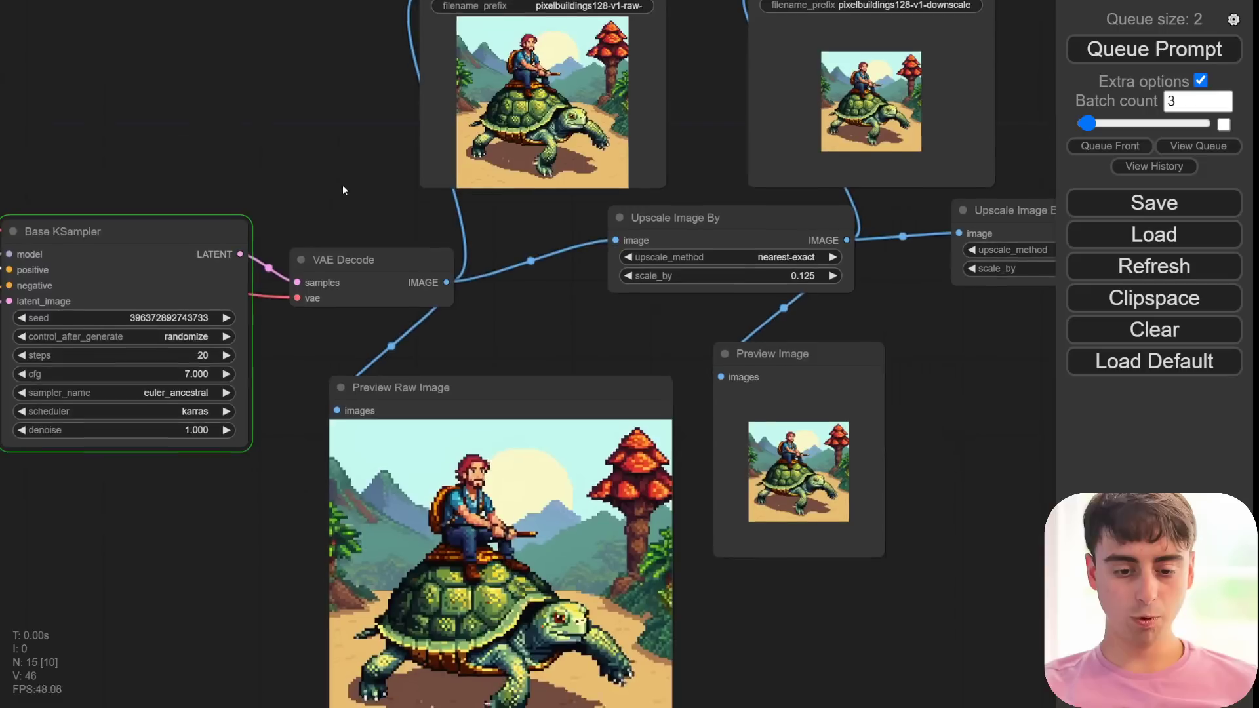
{"action": "left_click_drag", "start_coordinate": [342, 185], "coordinate": [338, 137]}
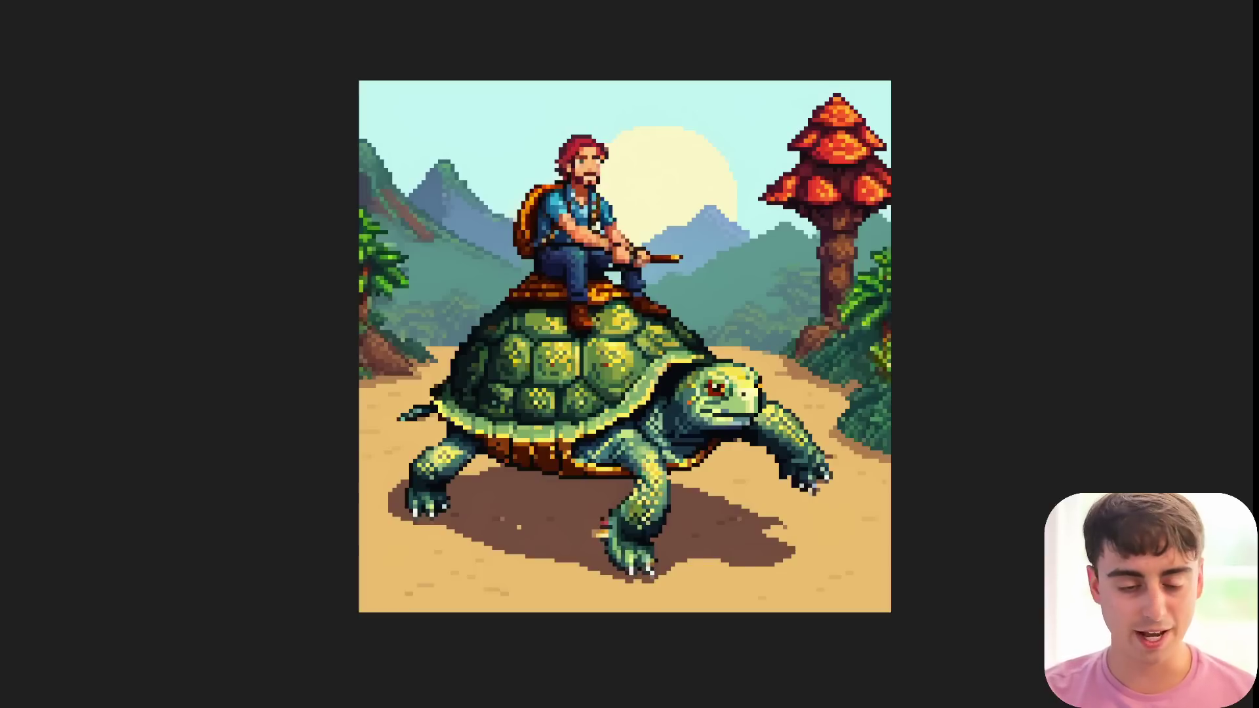
{"action": "key", "text": "Right"}
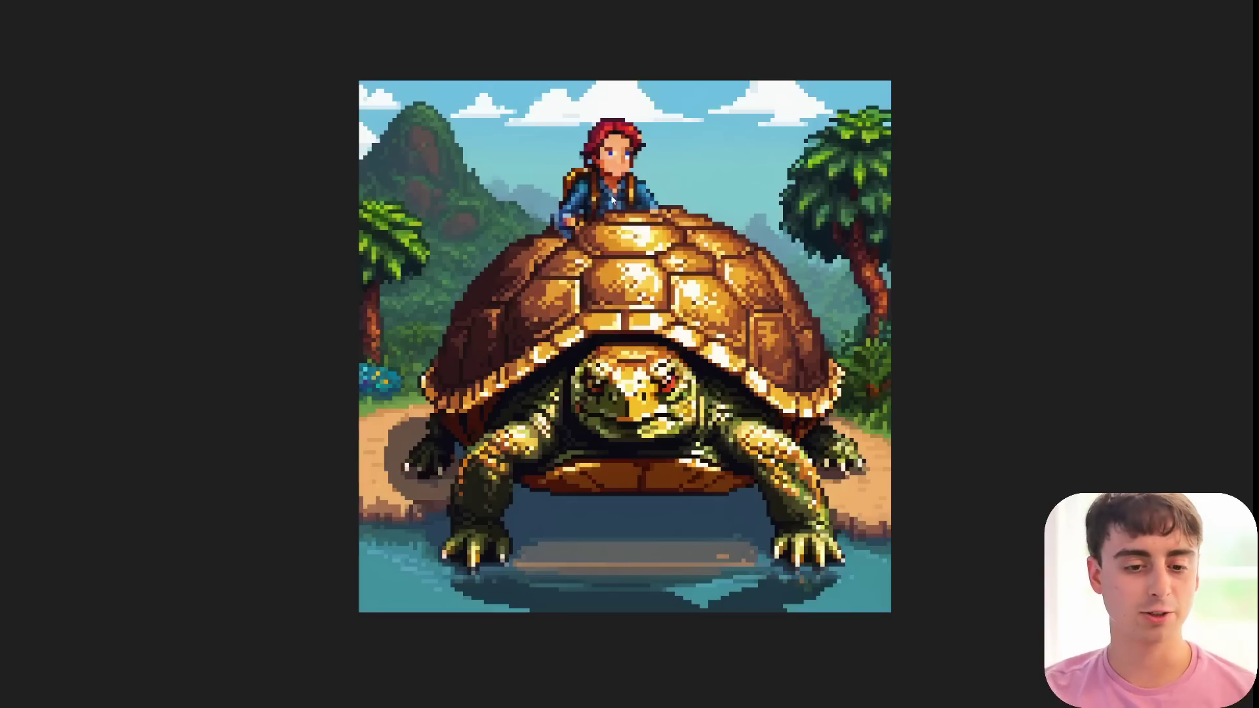
{"action": "key", "text": "Right"}
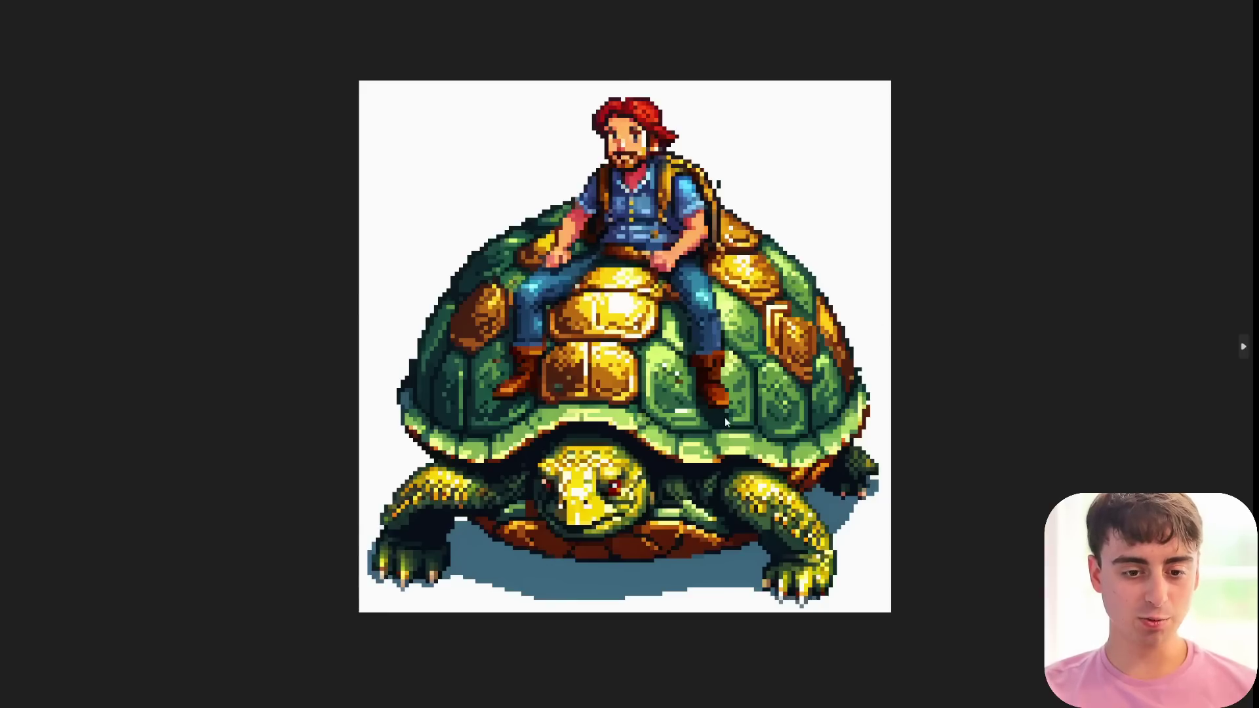